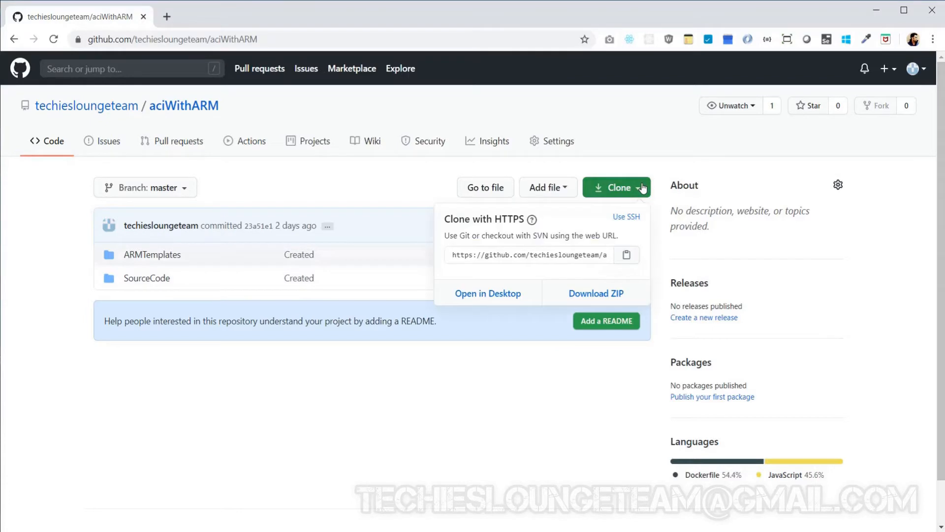
# - Download the aciWithARM repository from GitHub as a ZIP archive using the Clone menu
pyautogui.click(619, 294)
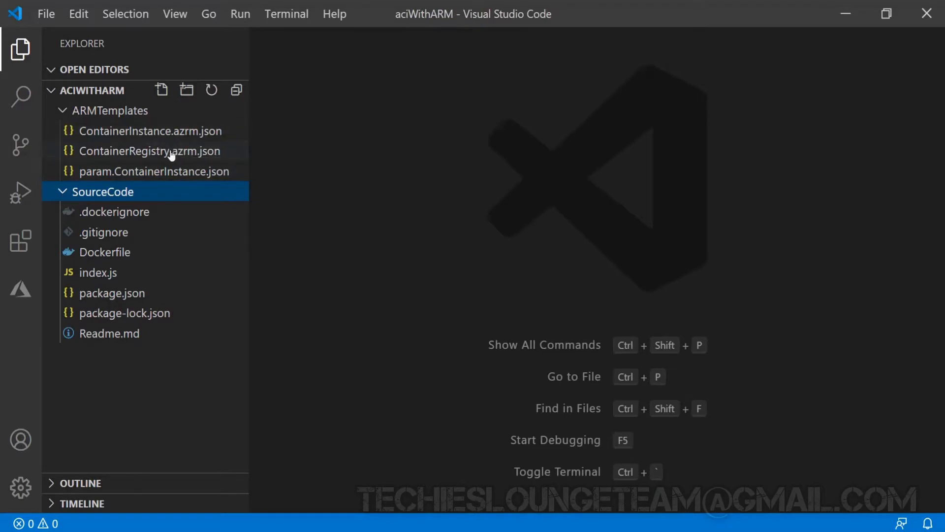
# - Review ContainerRegistry.azrm.json down to its registry outputs, then open ContainerInstance.azrm.json
pyautogui.click(172, 156)
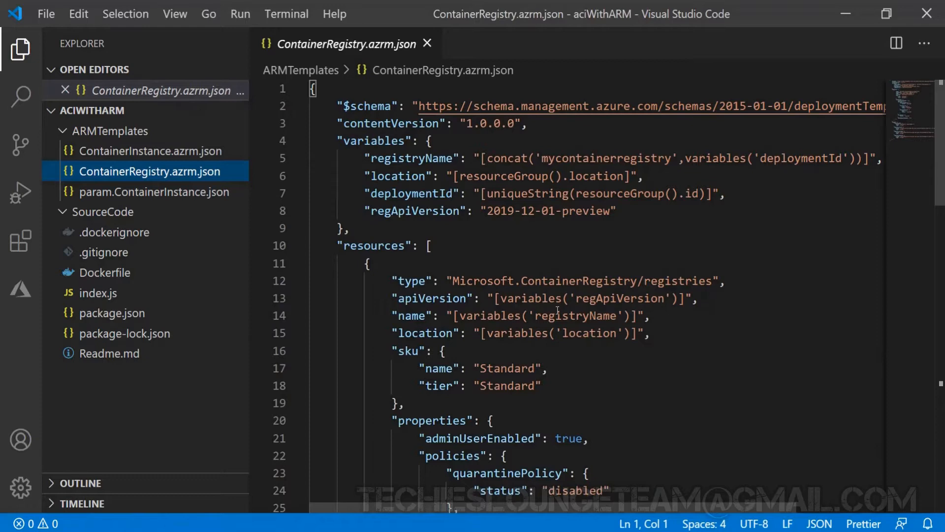
pyautogui.scroll(-11, 557, 310)
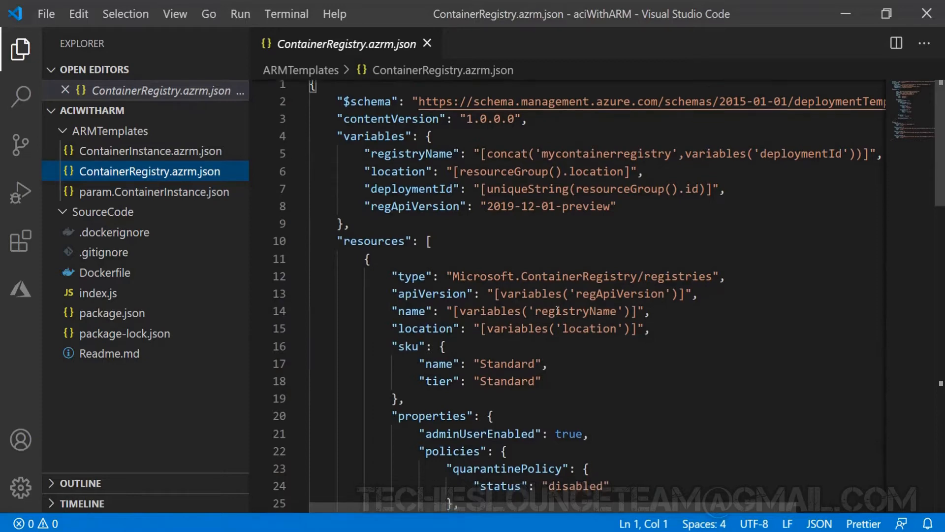
pyautogui.scroll(-1, 557, 310)
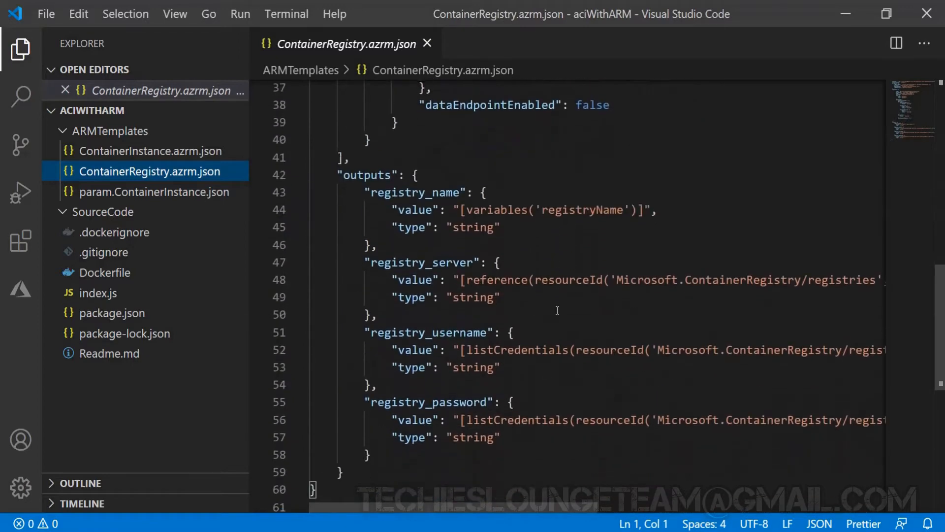
pyautogui.click(182, 152)
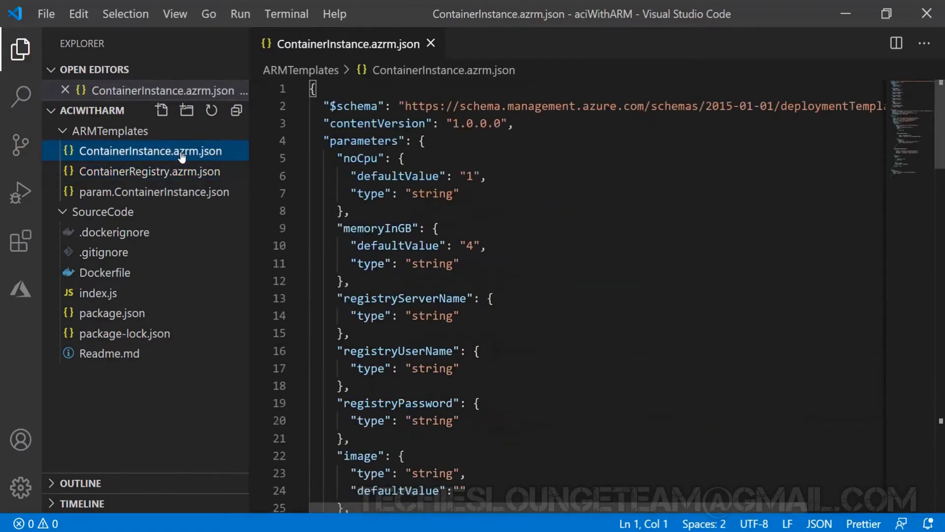
pyautogui.click(533, 292)
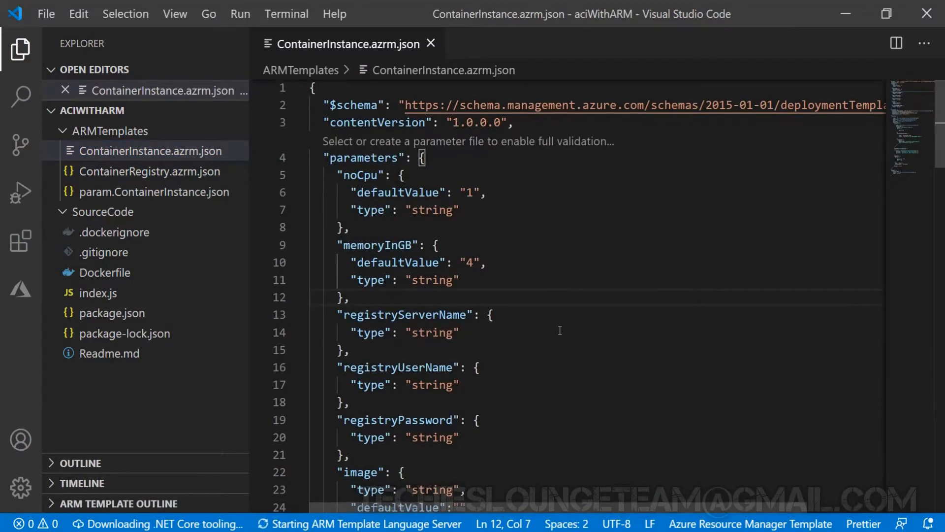
pyautogui.scroll(-3, 560, 330)
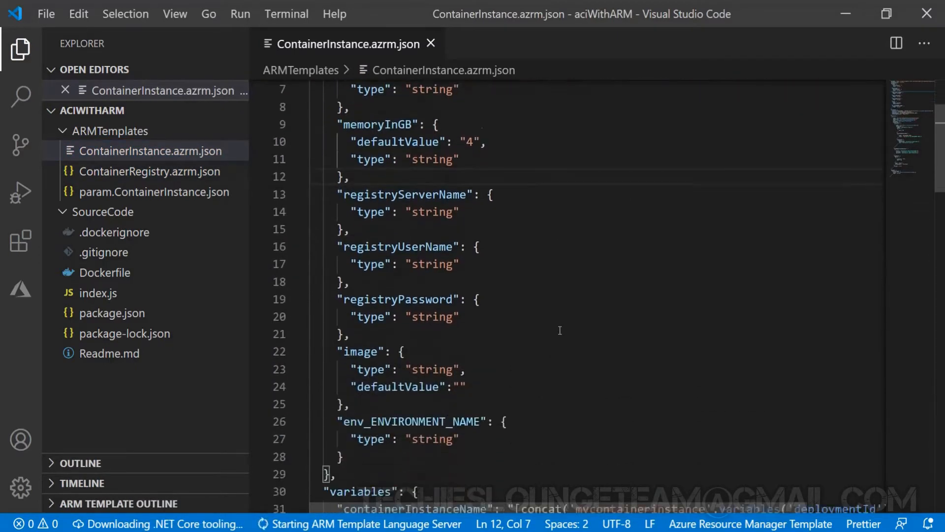
pyautogui.scroll(-2, 560, 329)
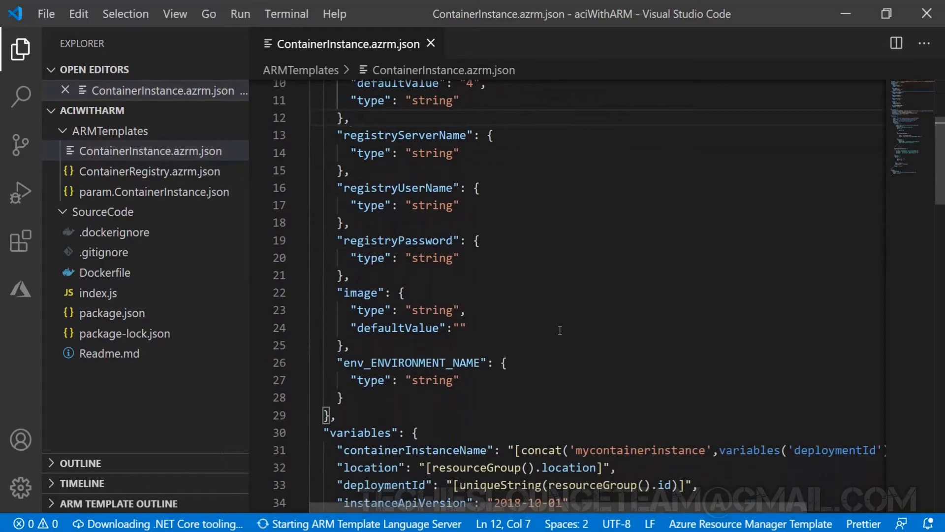
pyautogui.scroll(-4, 560, 330)
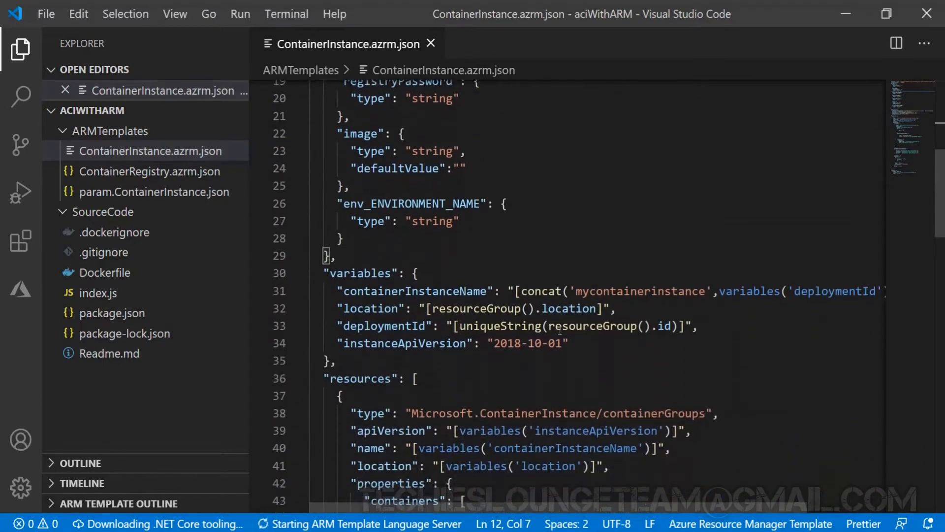
pyautogui.scroll(-4, 559, 322)
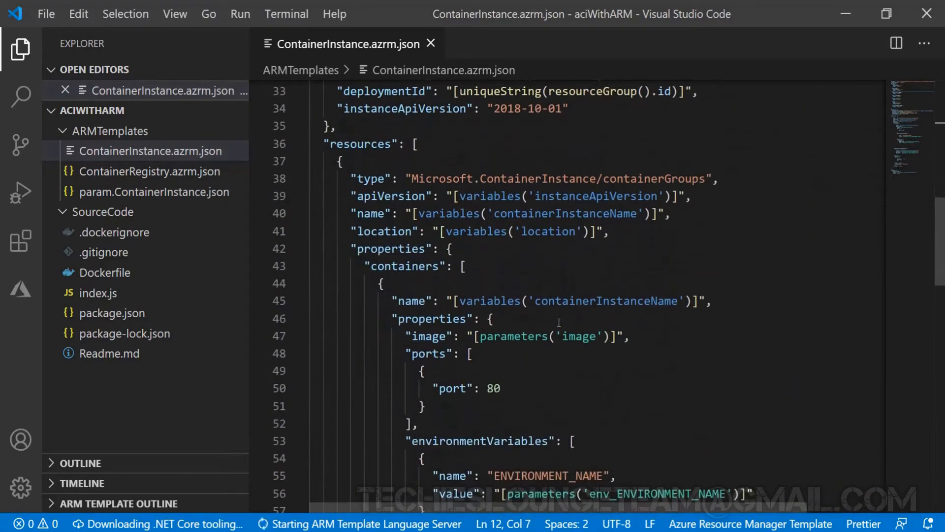
pyautogui.scroll(-2, 558, 322)
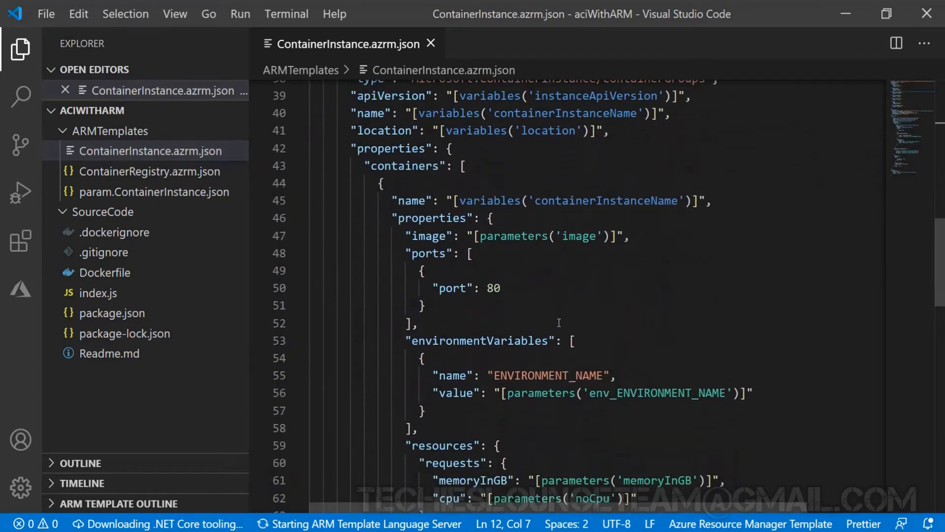
pyautogui.scroll(-4, 559, 323)
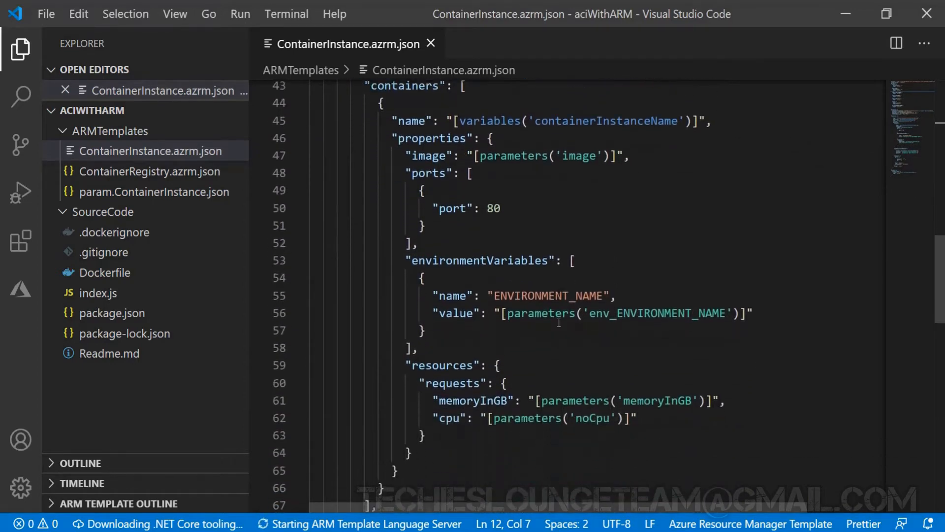
pyautogui.scroll(-2, 559, 322)
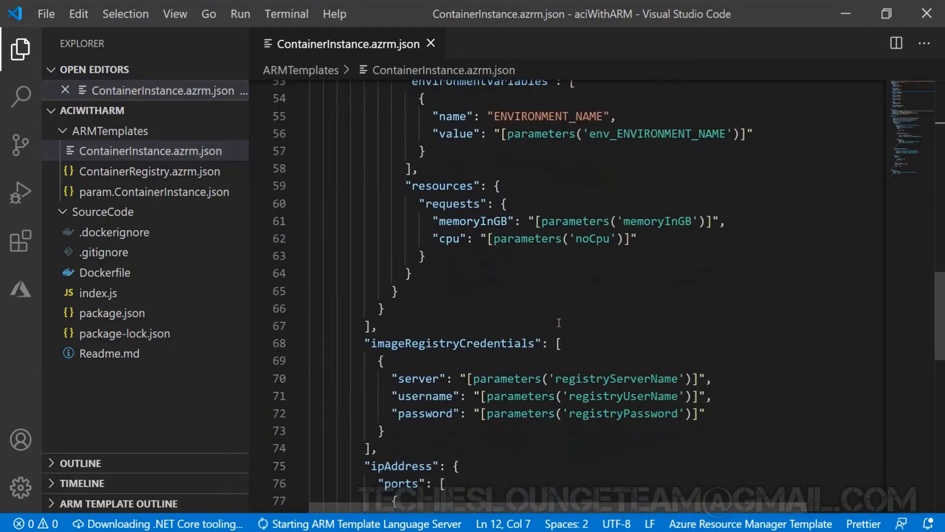
pyautogui.scroll(-3, 559, 322)
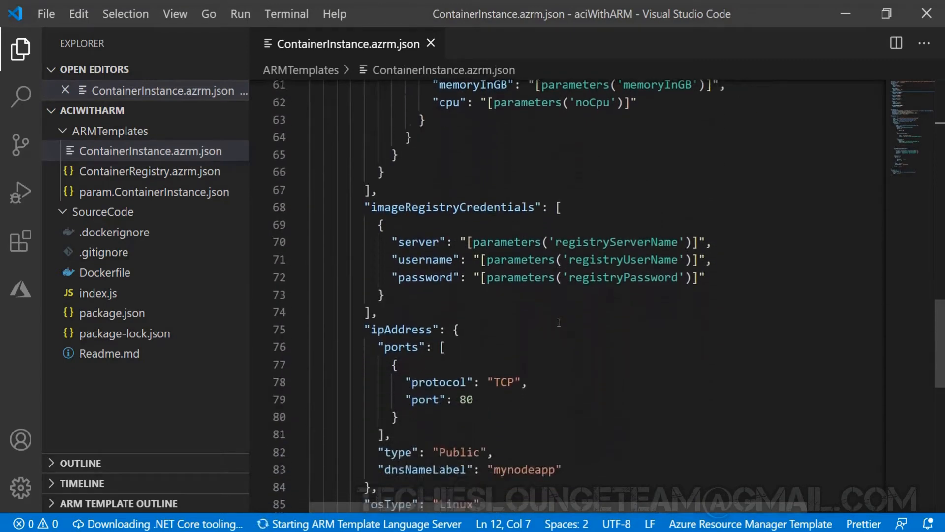
pyautogui.scroll(-3, 559, 322)
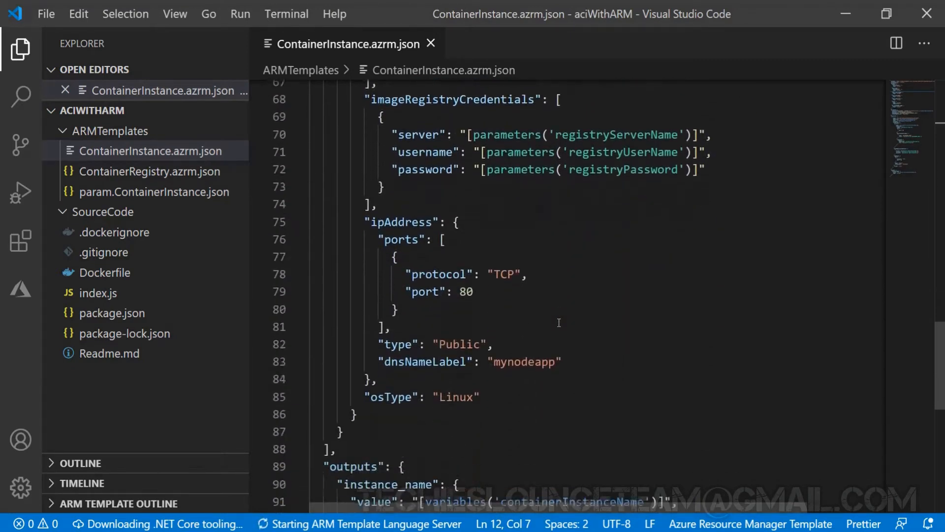
pyautogui.scroll(-1, 559, 322)
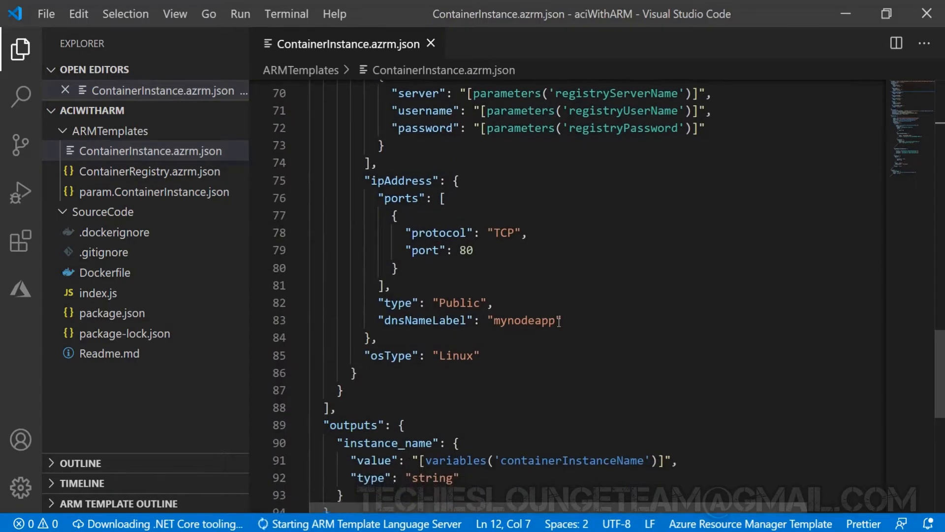
pyautogui.scroll(-2, 558, 322)
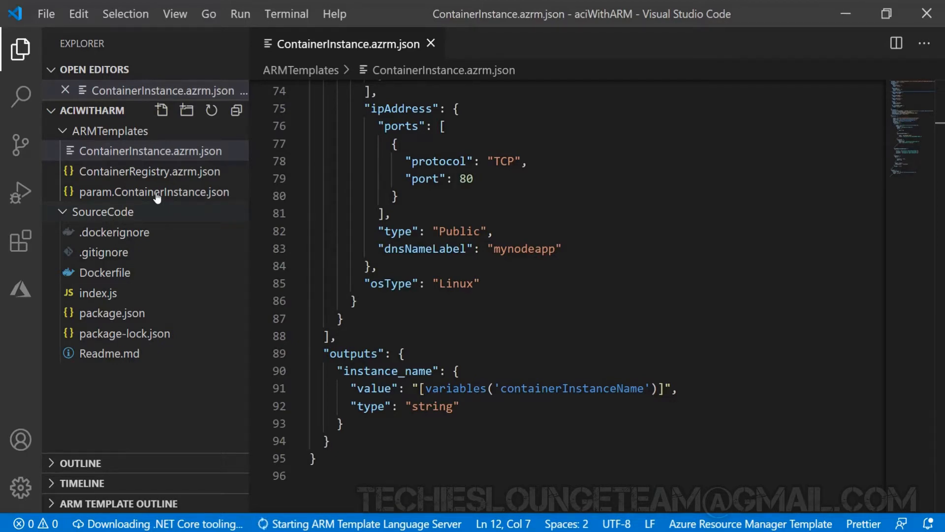
pyautogui.scroll(20, 560, 329)
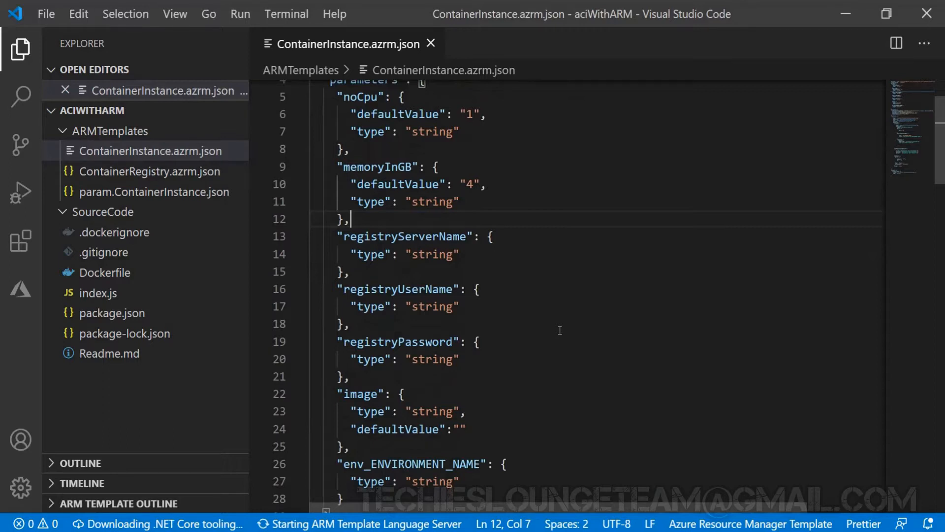
pyautogui.scroll(-20, 560, 330)
# - View param.ContainerInstance.json, then the SourceCode Dockerfile built from node:10 exposing port 8080
pyautogui.click(156, 193)
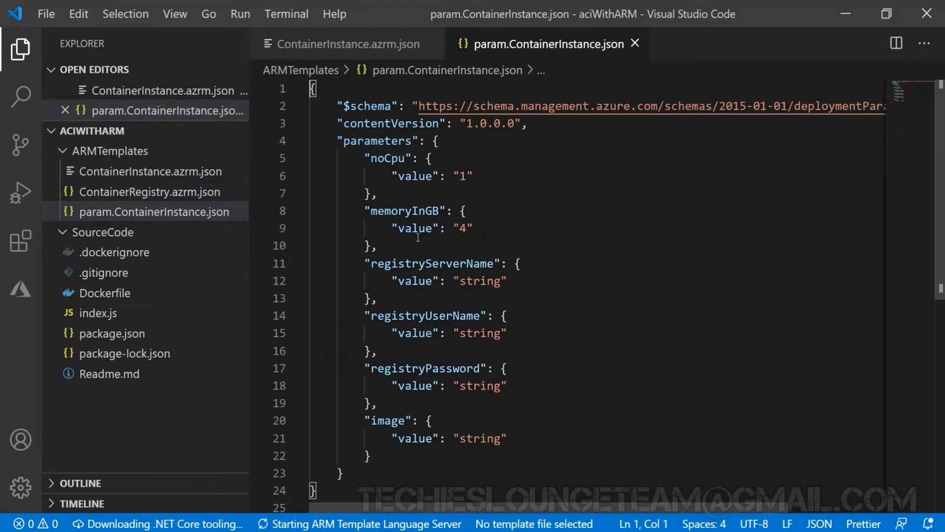
pyautogui.click(105, 293)
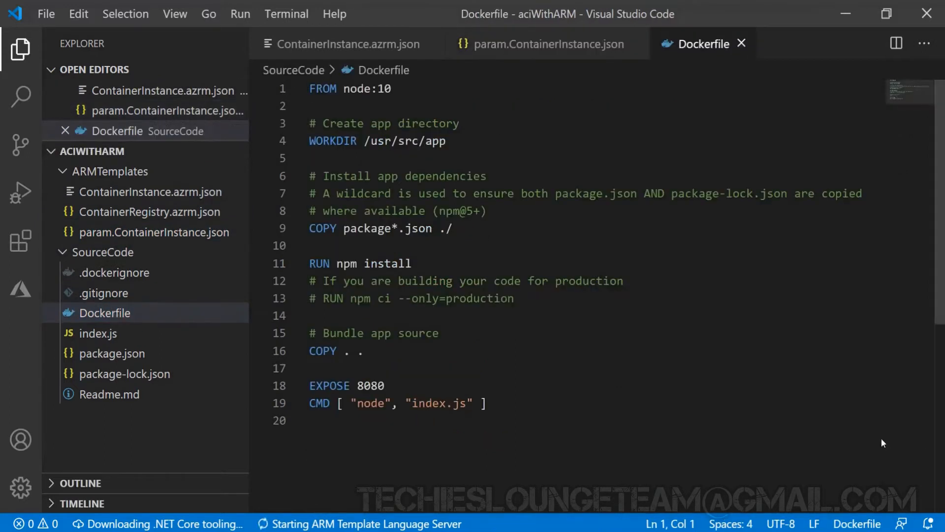
pyautogui.click(708, 424)
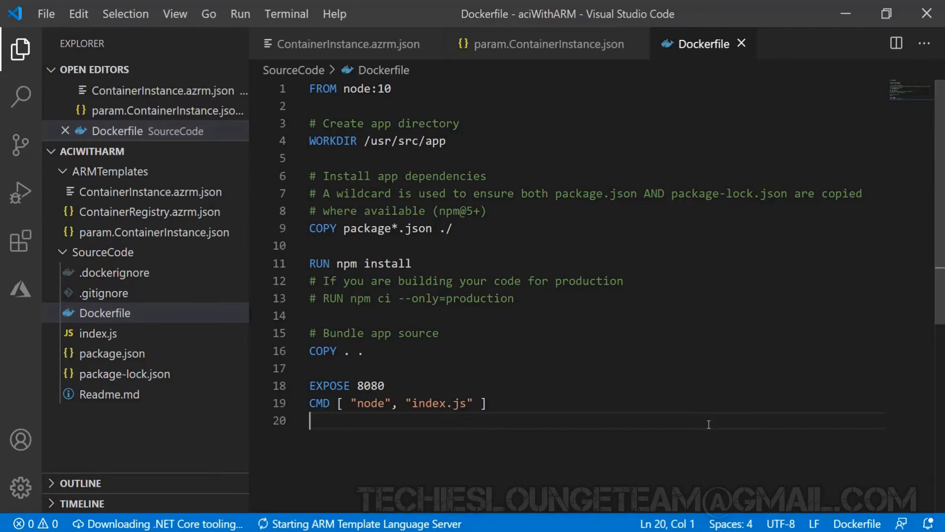
# - Review the Express server code in index.js and the dependencies listed in package.json
pyautogui.click(98, 333)
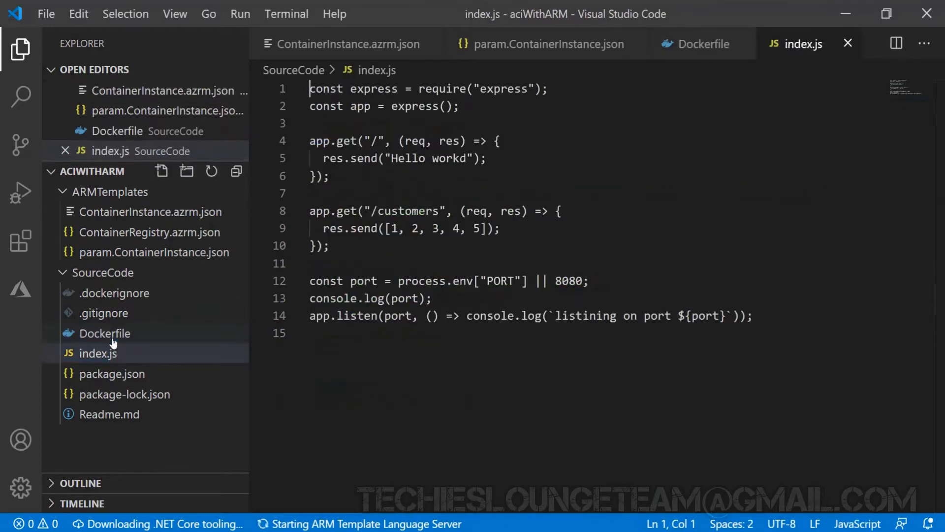
pyautogui.click(441, 410)
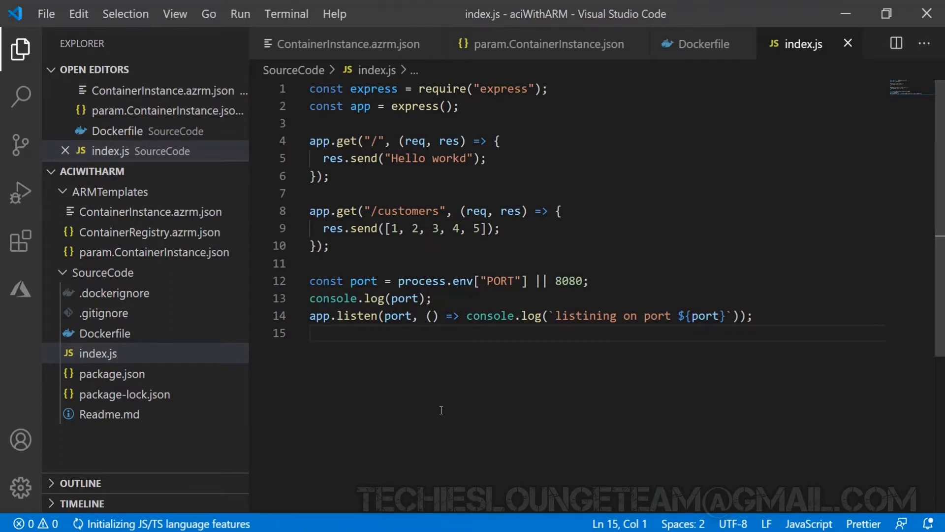
pyautogui.click(143, 380)
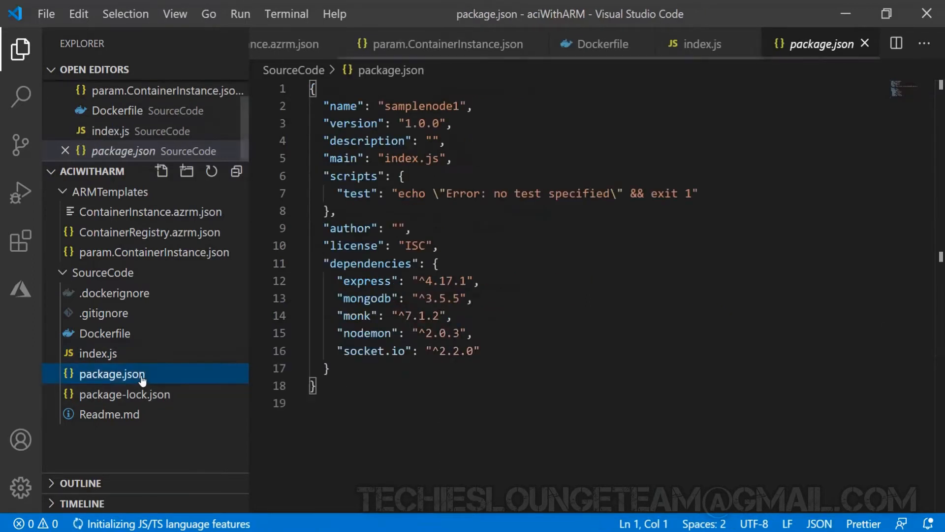
pyautogui.click(486, 411)
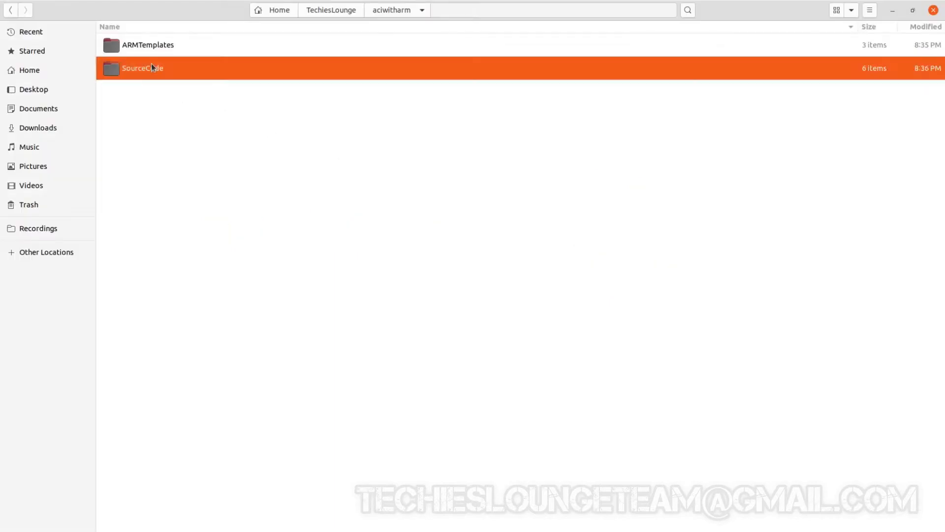
# - Open the SourceCode Dockerfile and Readme.md in gedit to see the npm and docker commands
pyautogui.doubleClick(153, 67)
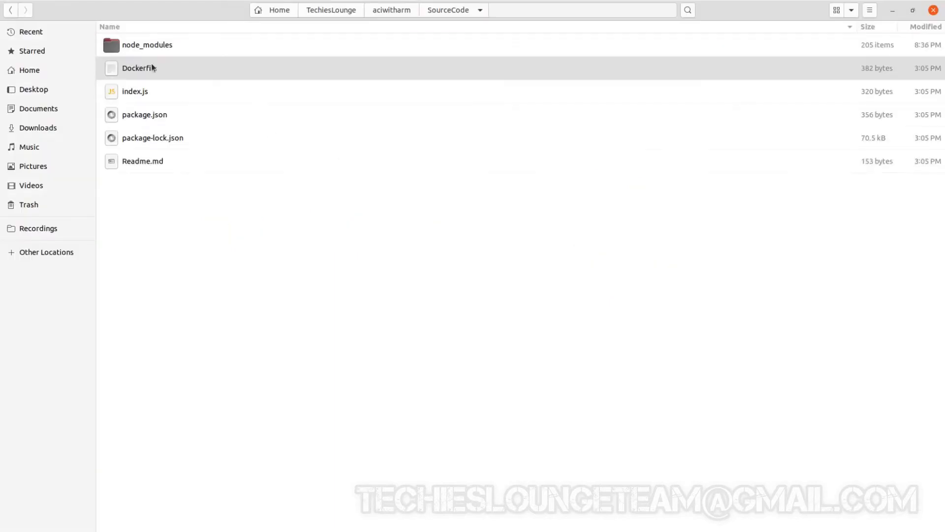
pyautogui.click(152, 66)
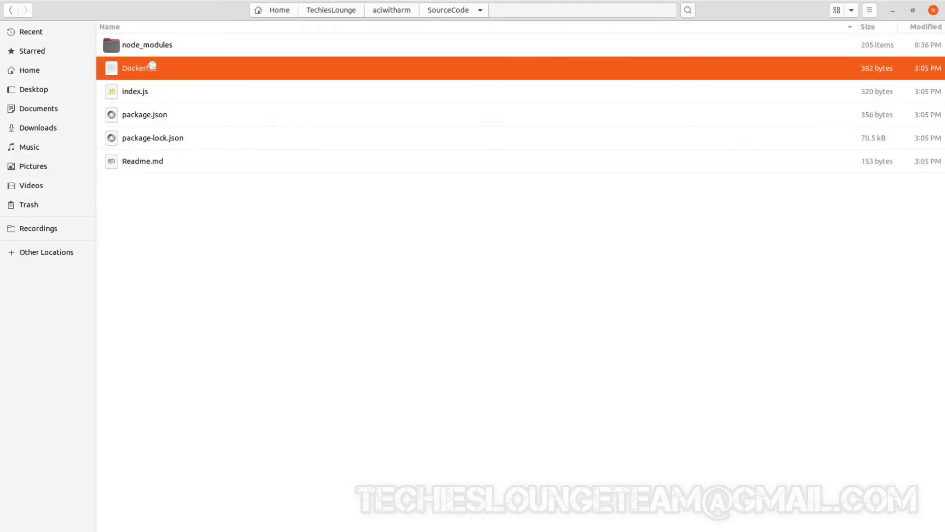
pyautogui.doubleClick(152, 67)
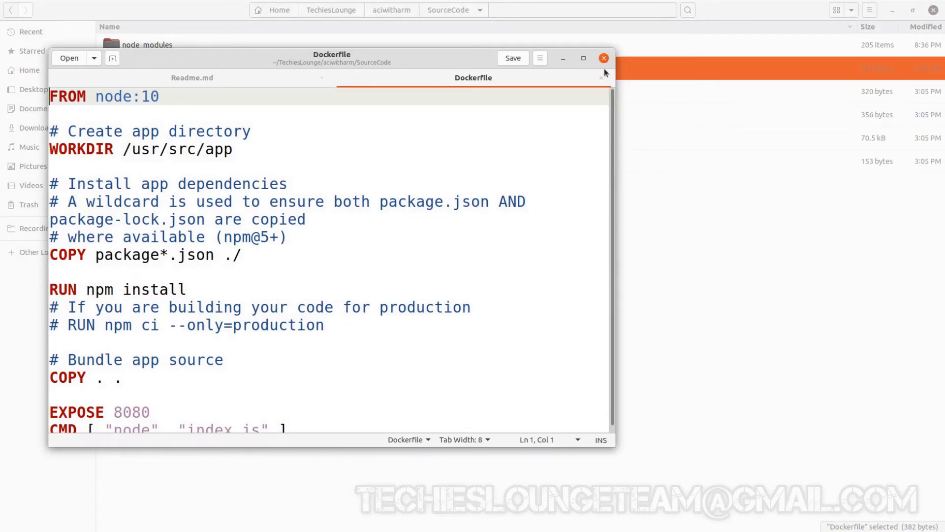
pyautogui.click(648, 142)
pyautogui.doubleClick(193, 163)
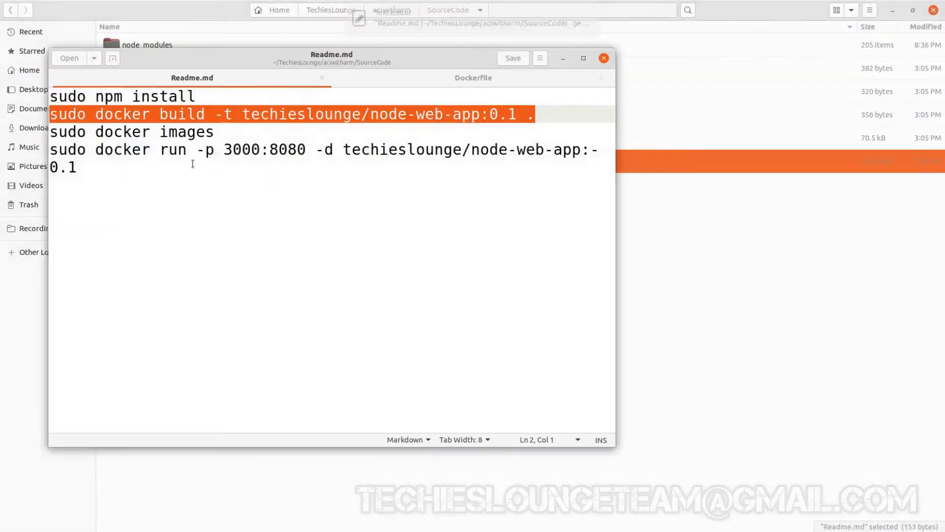
pyautogui.click(207, 94)
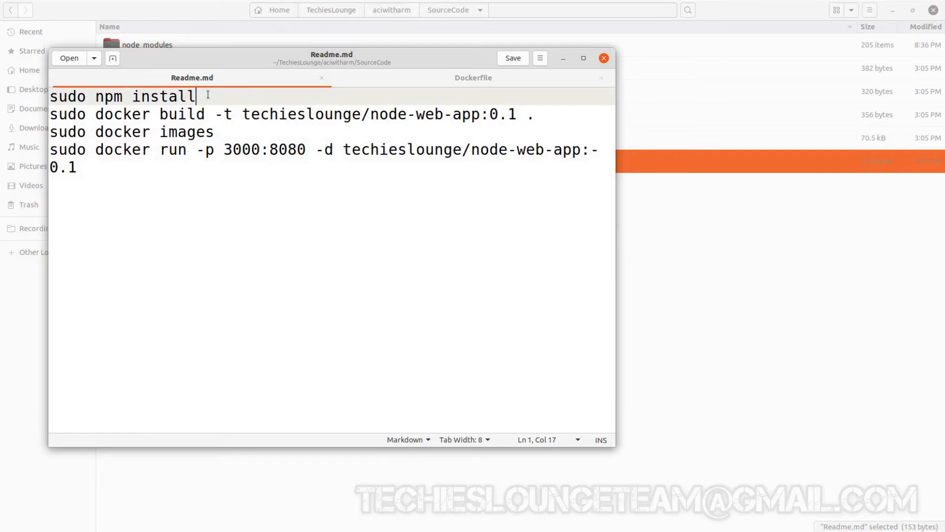
# - Run 'sudo npm install' copied from the Readme, then build the techieslounge/node-web-app:0.1 image
pyautogui.moveTo(208, 95); pyautogui.dragTo(51, 93)
pyautogui.hotkey('ctrl', 'c')
pyautogui.hotkey('alt', 'Tab')
pyautogui.hotkey('ctrl', 'shift', 'v')
pyautogui.press('Return')
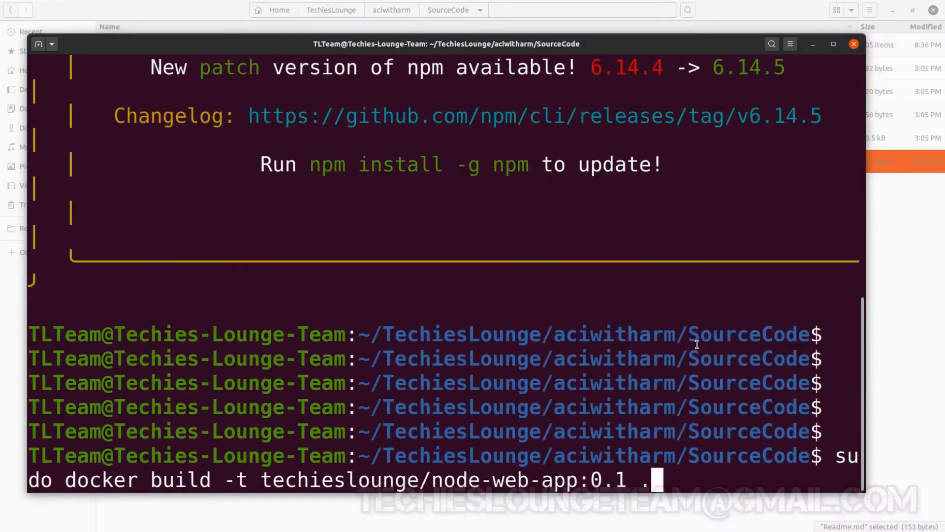
pyautogui.press('Return')
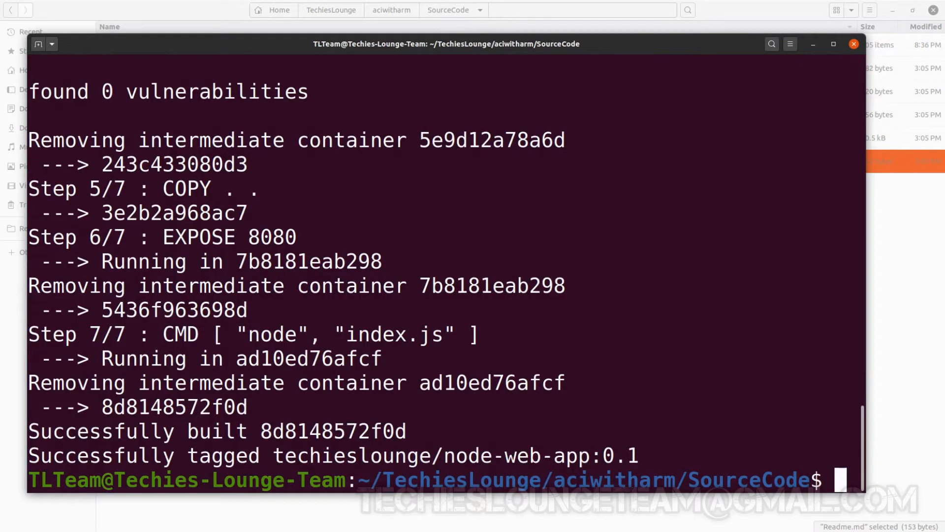
# - Run 'sudo docker images' and pick out the new image and the run command's -d option
pyautogui.write('sudo docker images')
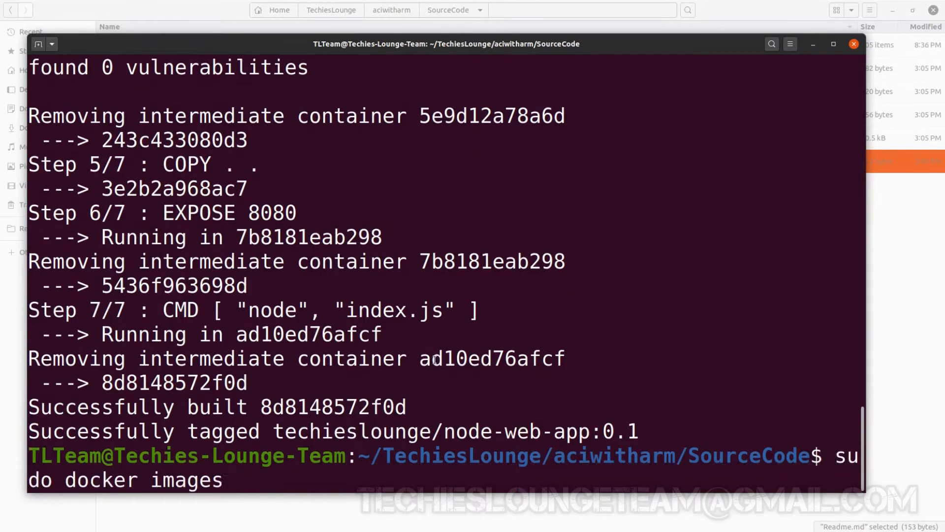
pyautogui.press('Return')
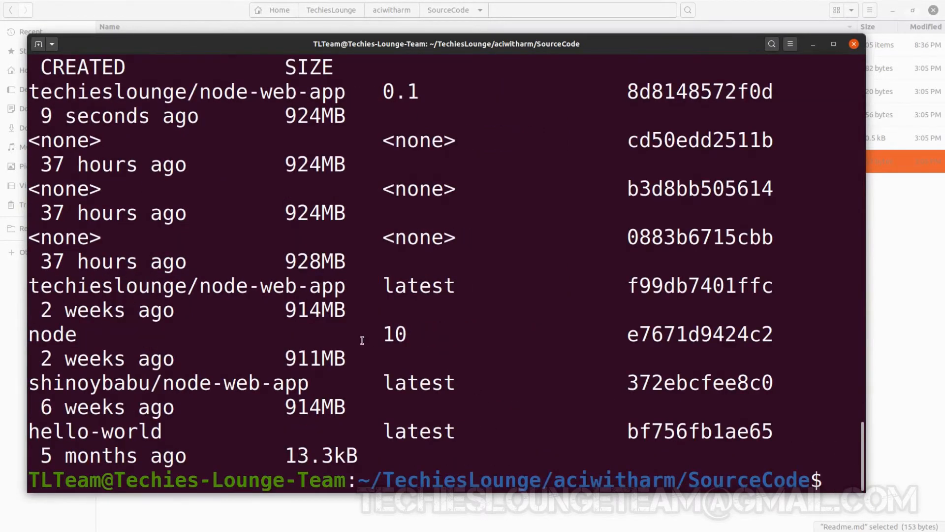
pyautogui.scroll(4, 363, 340)
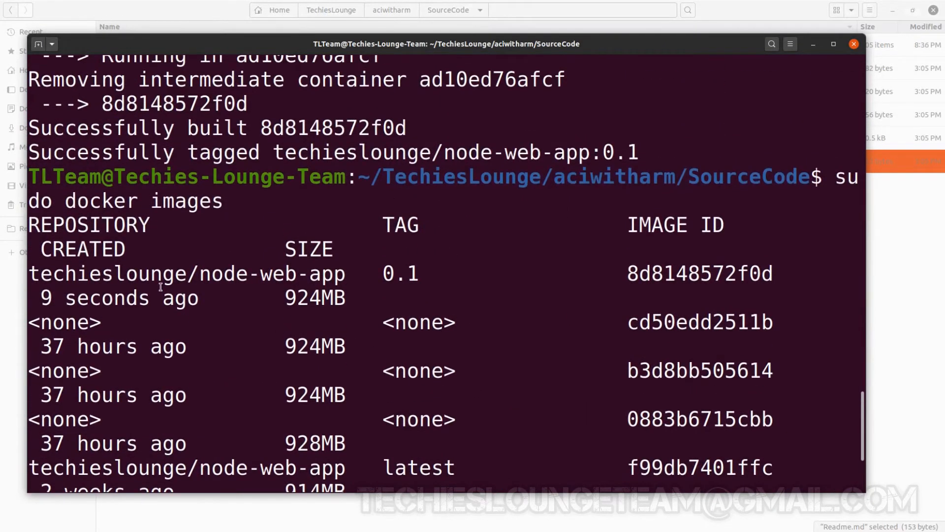
pyautogui.moveTo(30, 273); pyautogui.dragTo(429, 275)
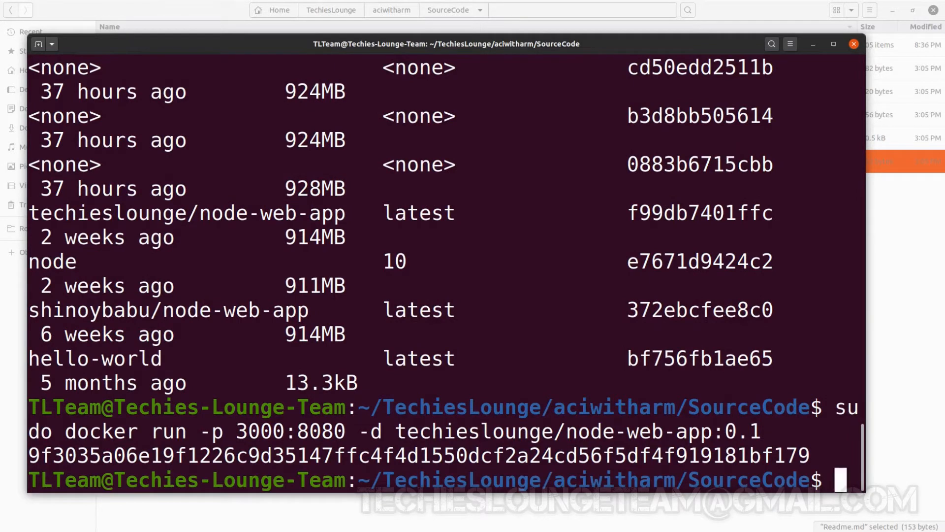
pyautogui.moveTo(408, 429); pyautogui.dragTo(506, 429)
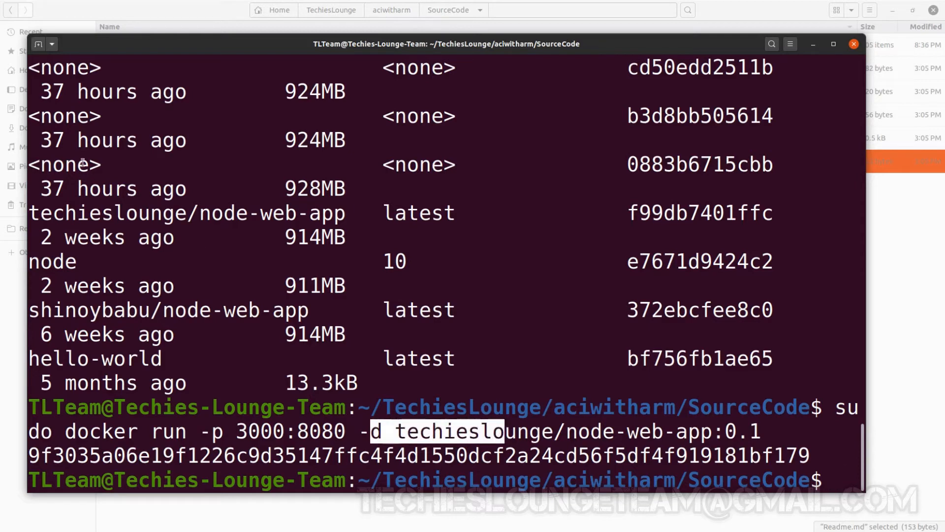
pyautogui.click(401, 430)
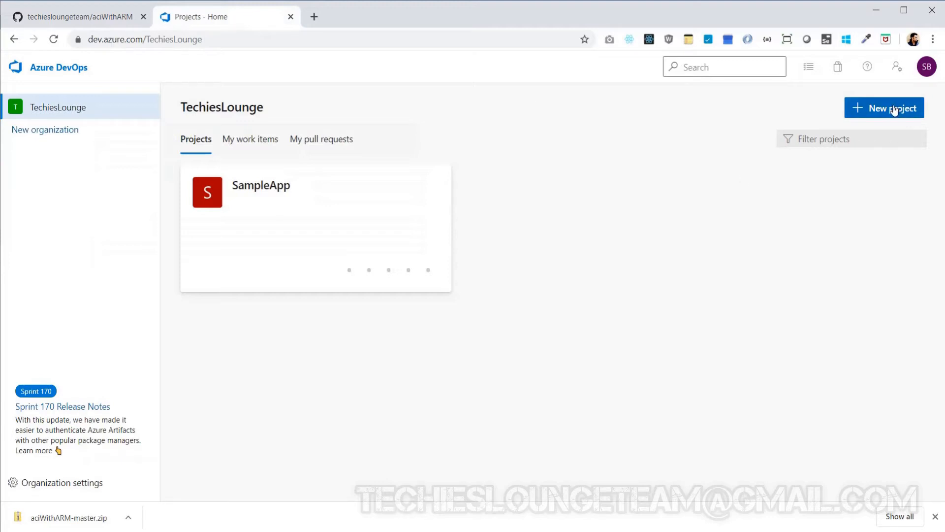
# - Create the aciwitharm project in Azure DevOps and go to its empty Repos Files page
pyautogui.click(895, 110)
pyautogui.write('aciwitharm')
pyautogui.press('Return')
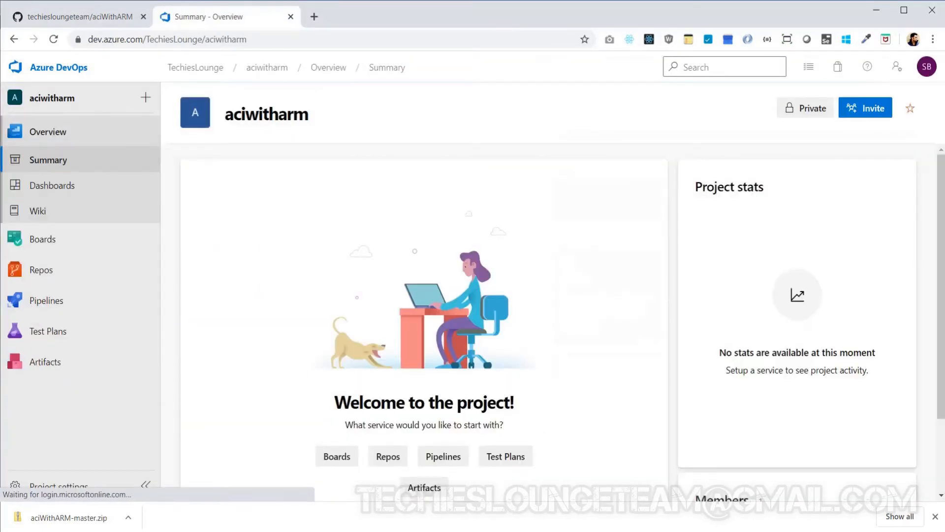
pyautogui.click(43, 269)
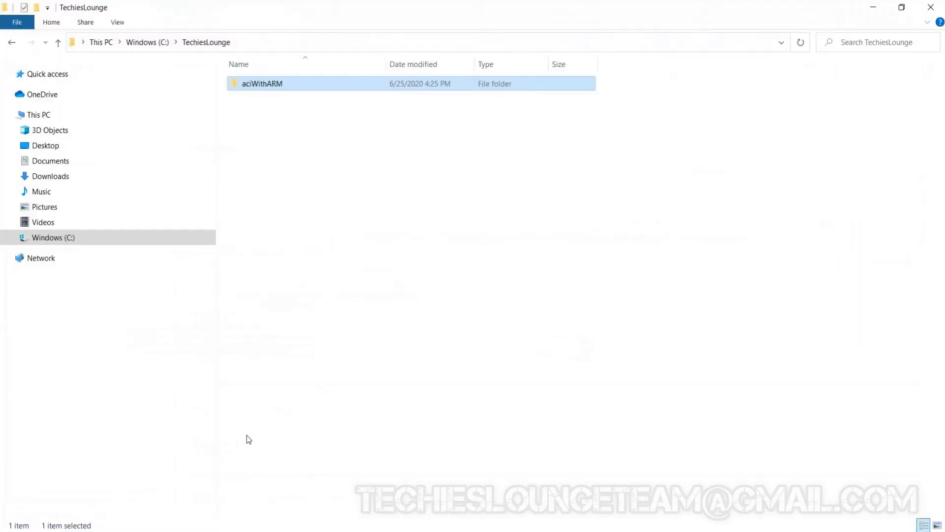
# - Open C:\TechiesLounge\aciWithARM and launch a Command Prompt there via cmd in the address bar
pyautogui.doubleClick(280, 91)
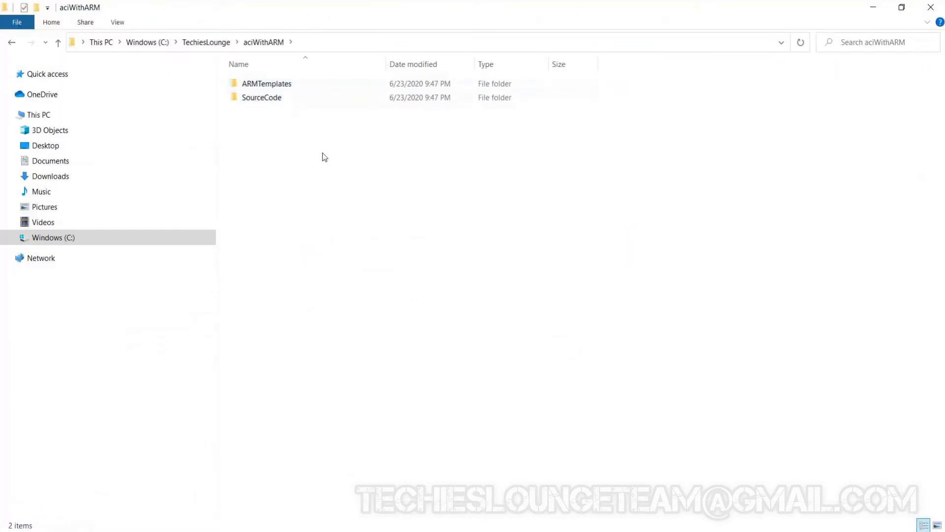
pyautogui.click(317, 46)
pyautogui.write('cmd')
pyautogui.press('Return')
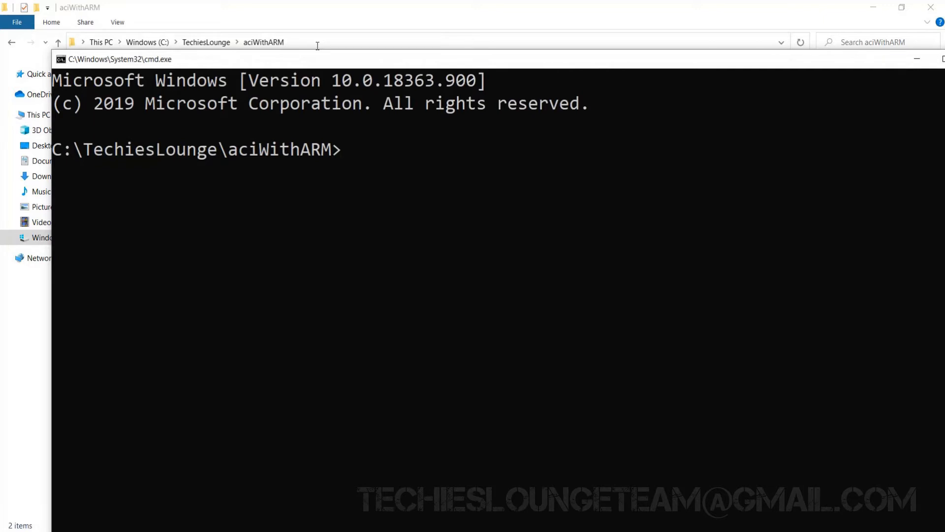
# - Initialize a Git repository with git init, check git status, and stage all files with git add
pyautogui.write('git init')
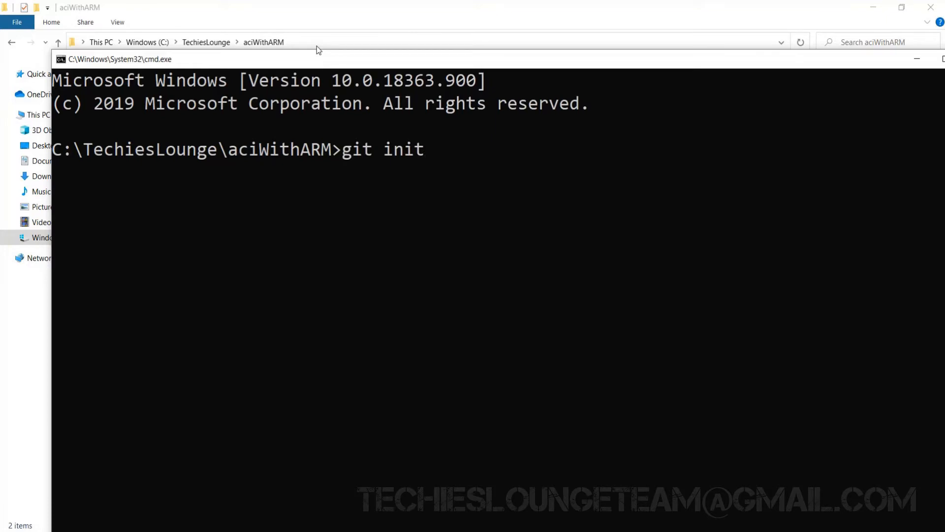
pyautogui.press('Return')
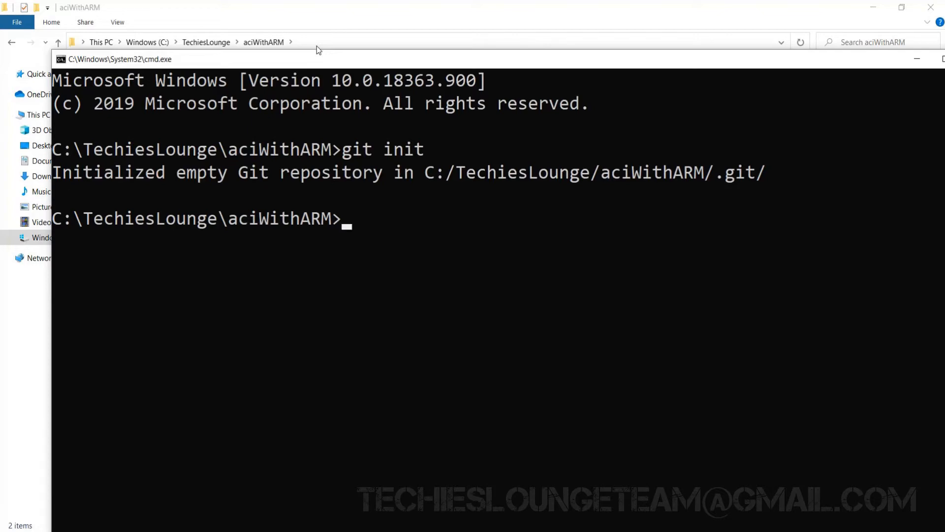
pyautogui.write('git status')
pyautogui.press('Return')
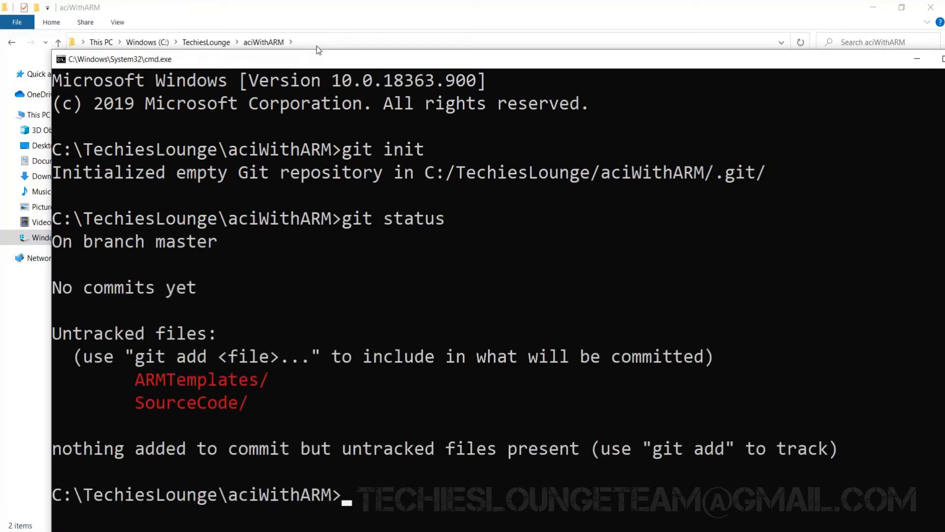
pyautogui.write('git add .')
pyautogui.press('Return')
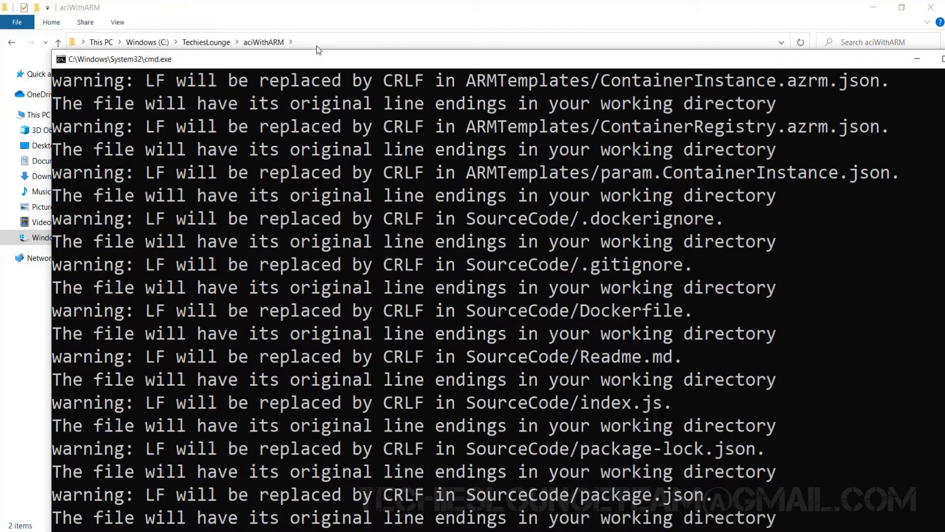
# - Commit the staged files with the message "created"
pyautogui.click(402, 417)
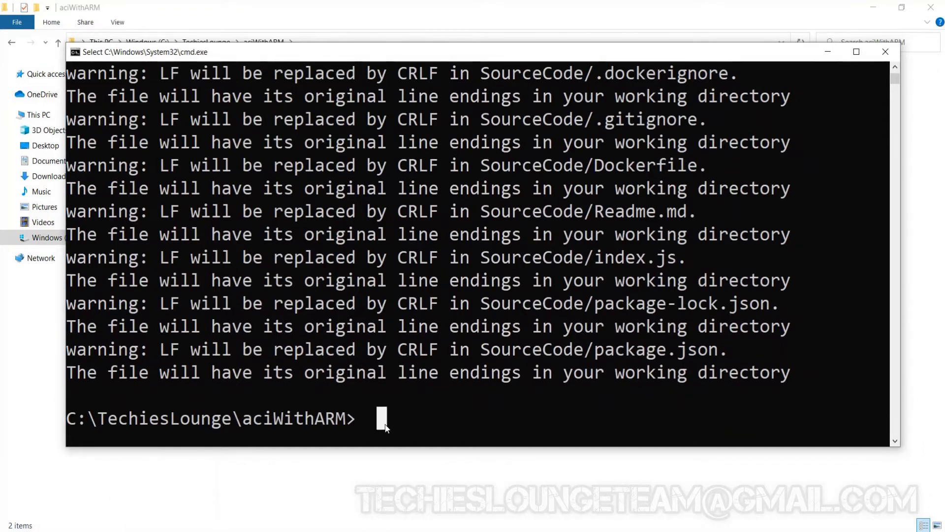
pyautogui.write('git')
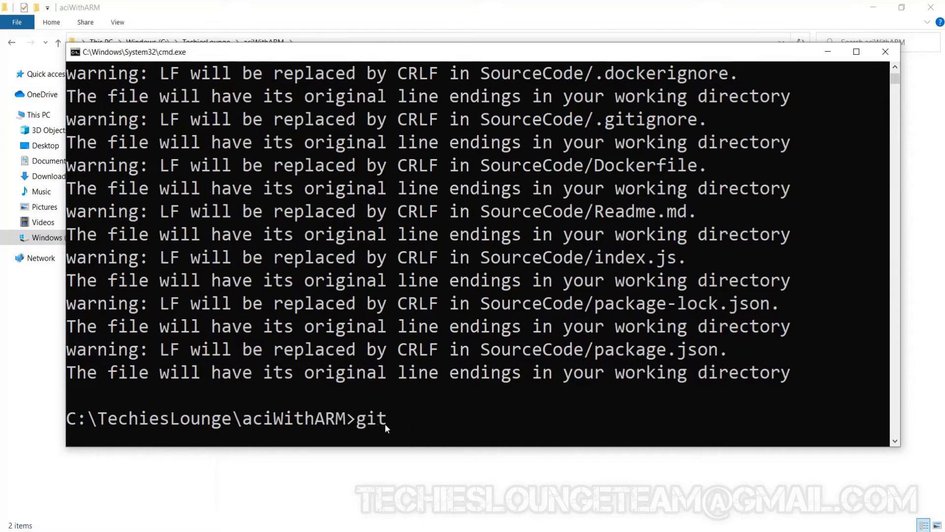
pyautogui.write('commit -m ')
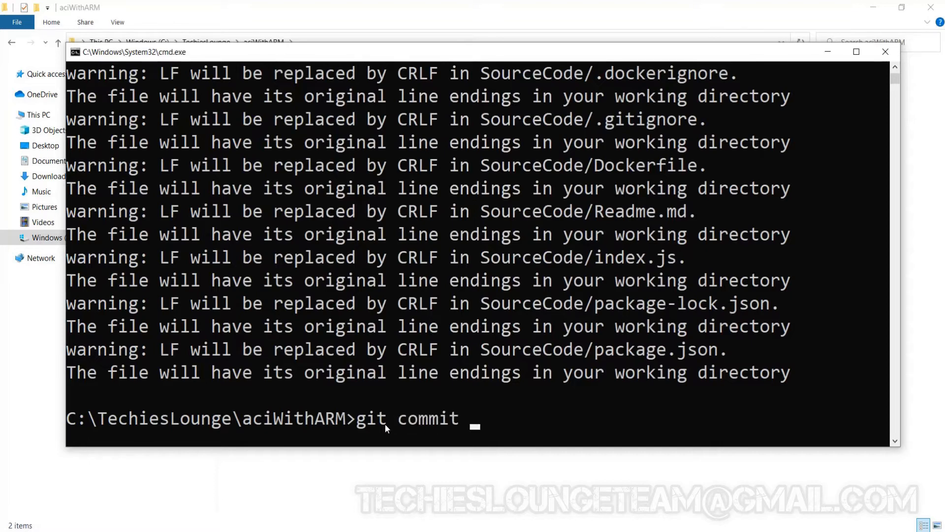
pyautogui.write('"created"')
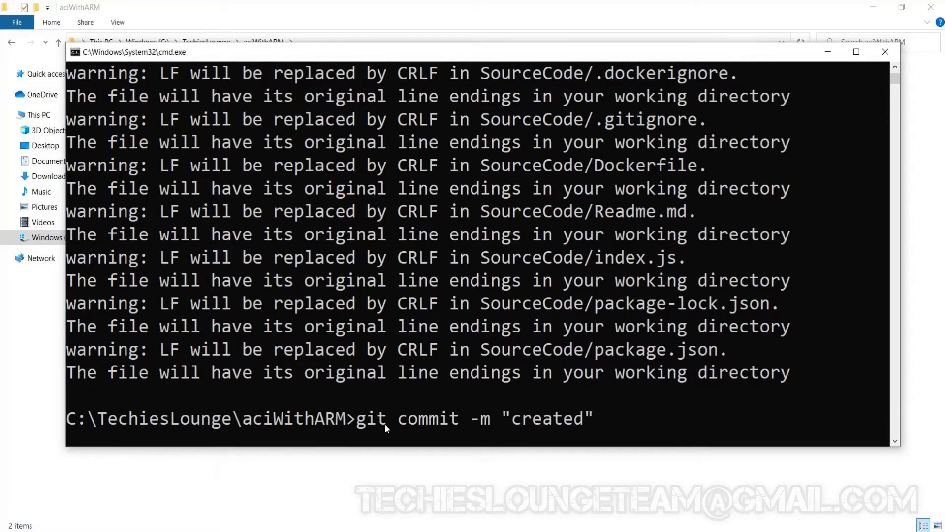
pyautogui.press('Return')
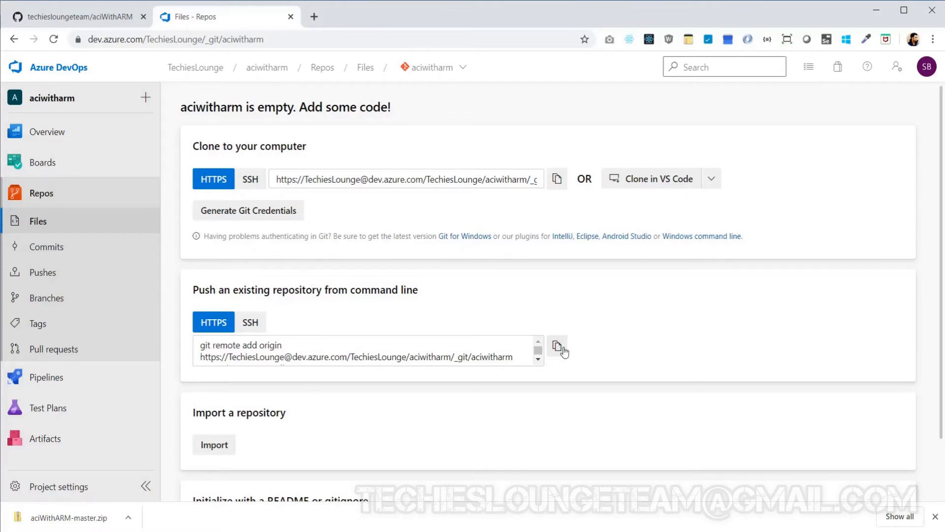
# - Paste the copied push commands into cmd to add the aciwitharm origin, push all branches, and refresh Files
pyautogui.click(563, 351)
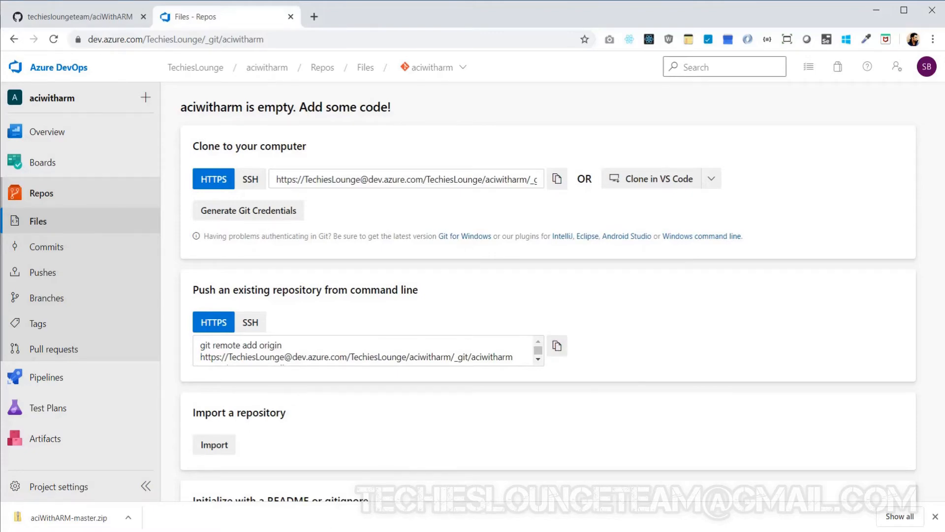
pyautogui.click(348, 467)
pyautogui.rightClick(418, 413)
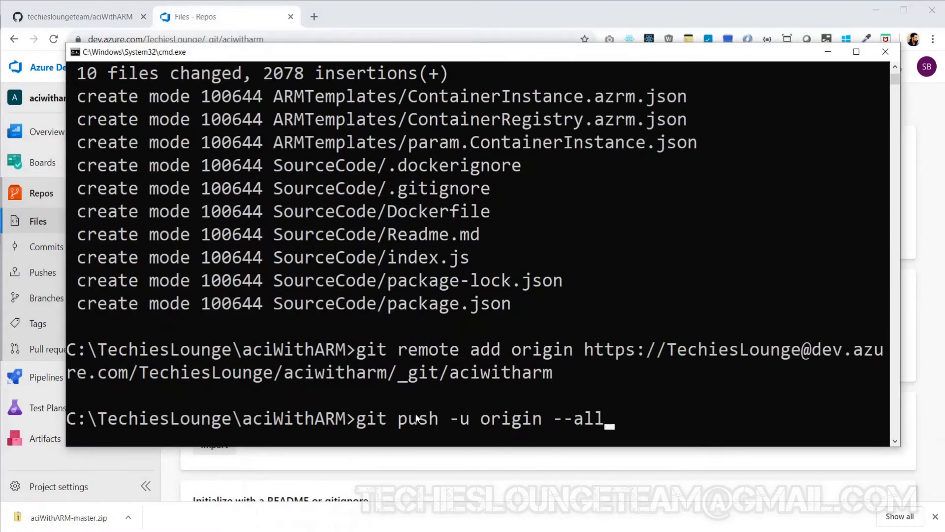
pyautogui.press('Return')
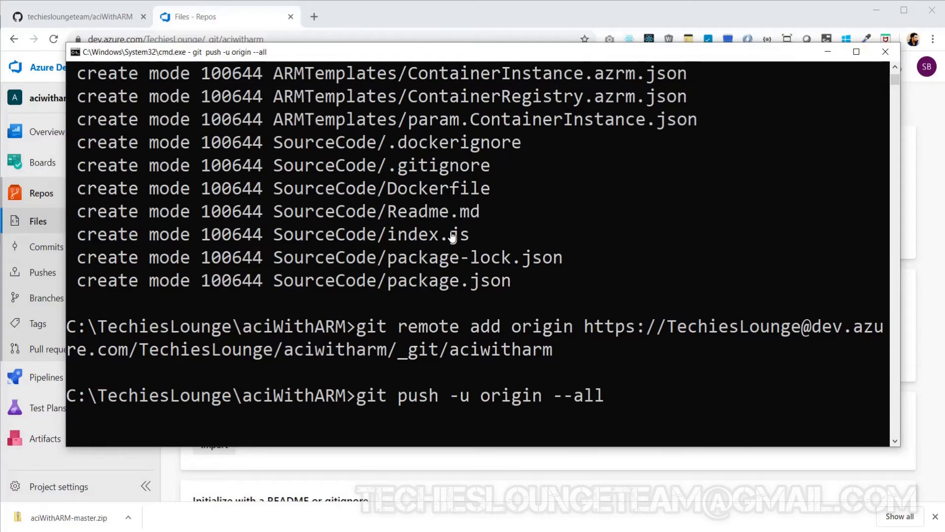
pyautogui.click(33, 223)
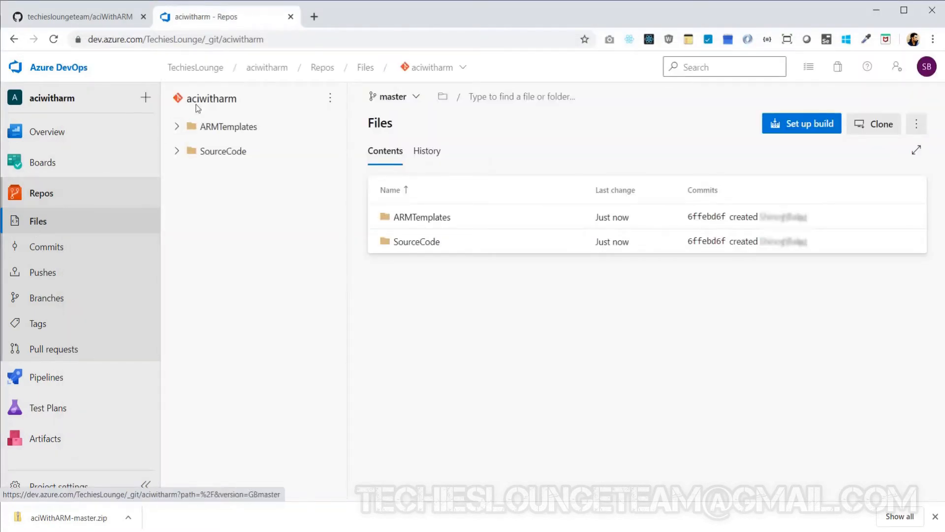
# - Check the pushed ARMTemplates and SourceCode folders, then start a classic pipeline from aciwitharm master as an empty job
pyautogui.click(176, 127)
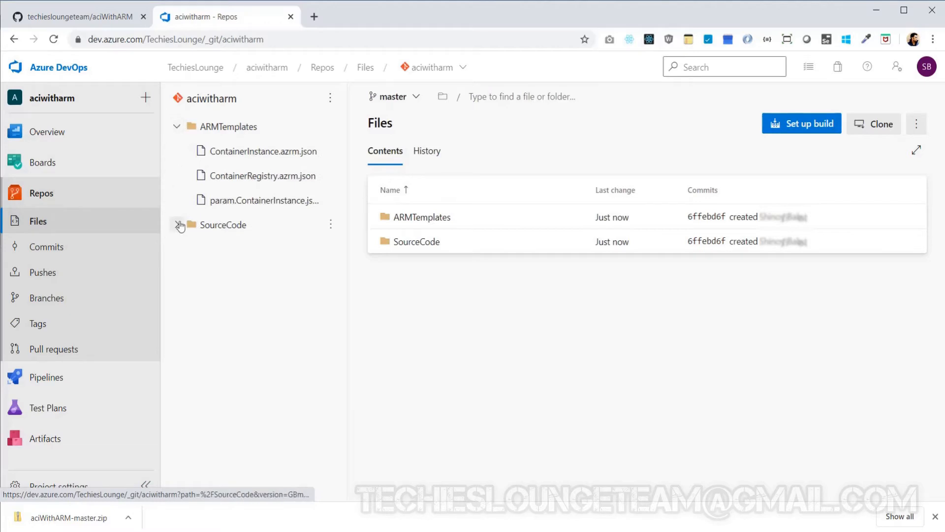
pyautogui.click(176, 225)
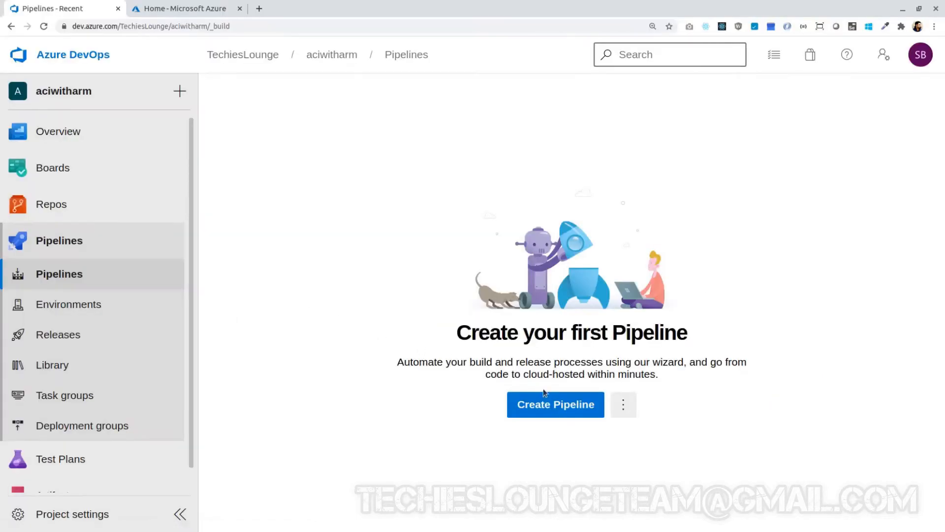
pyautogui.click(560, 417)
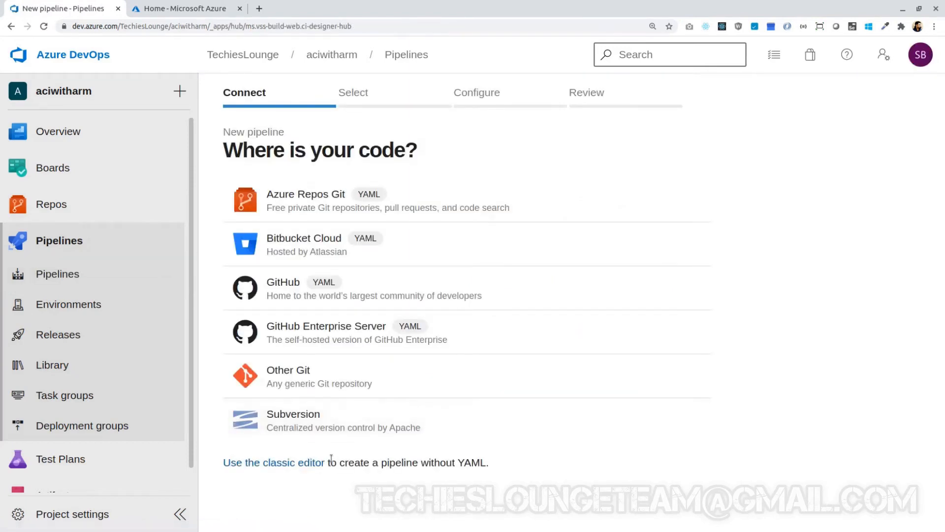
pyautogui.click(310, 463)
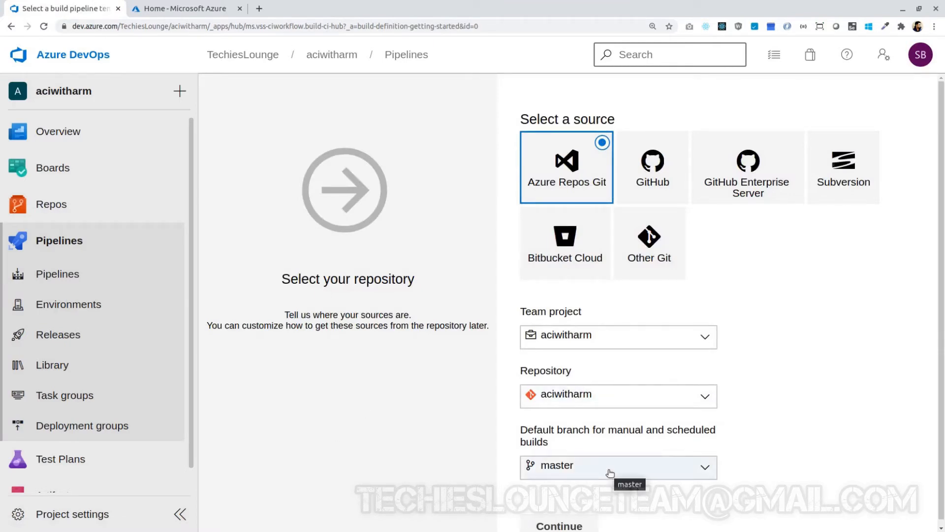
pyautogui.scroll(-1, 721, 435)
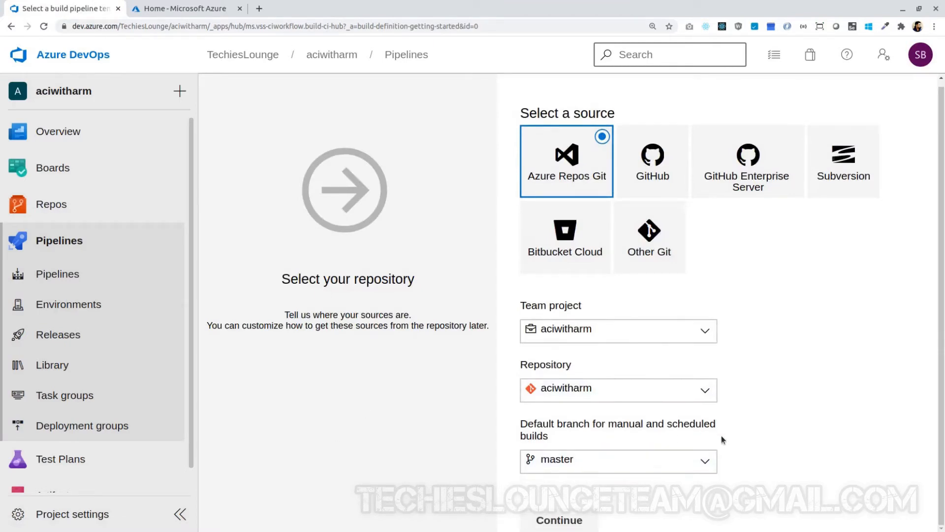
pyautogui.click(582, 522)
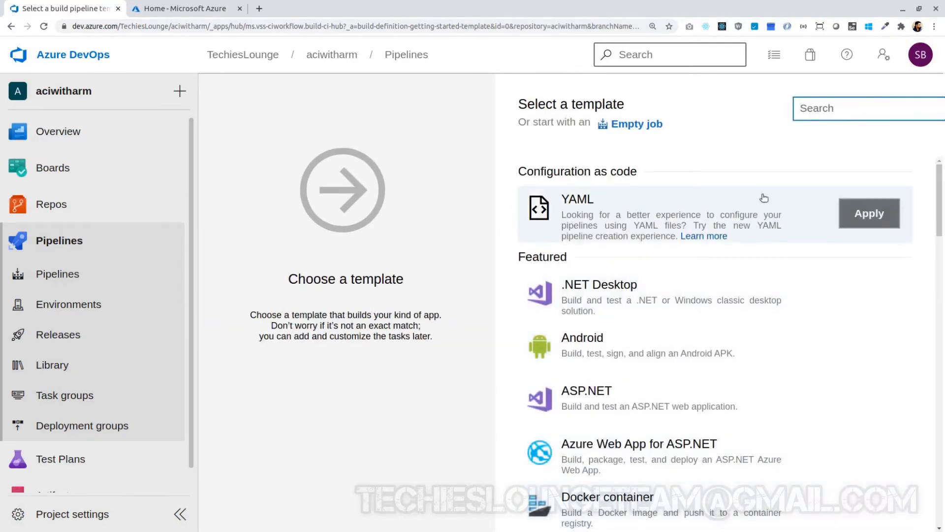
pyautogui.click(631, 125)
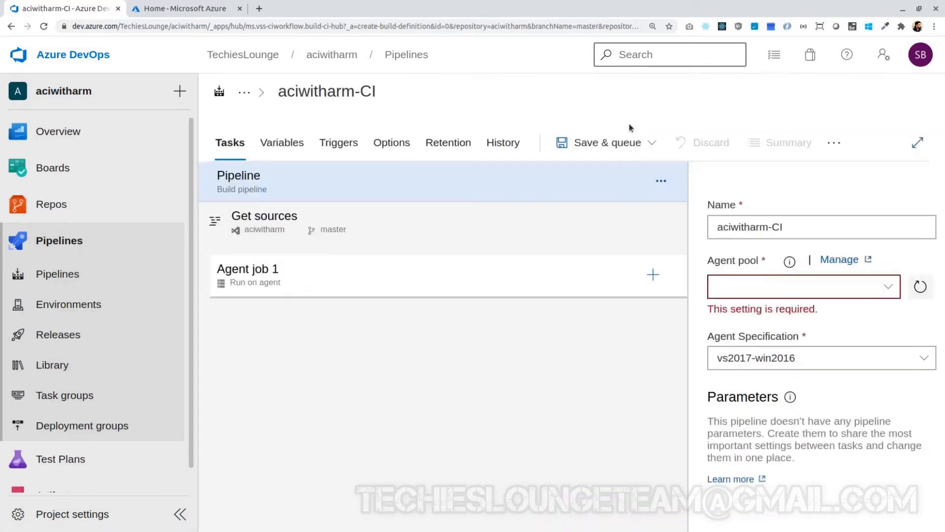
# - Set the agent specification to ubuntu-16.04 and open Agent job 1's task catalog
pyautogui.click(490, 188)
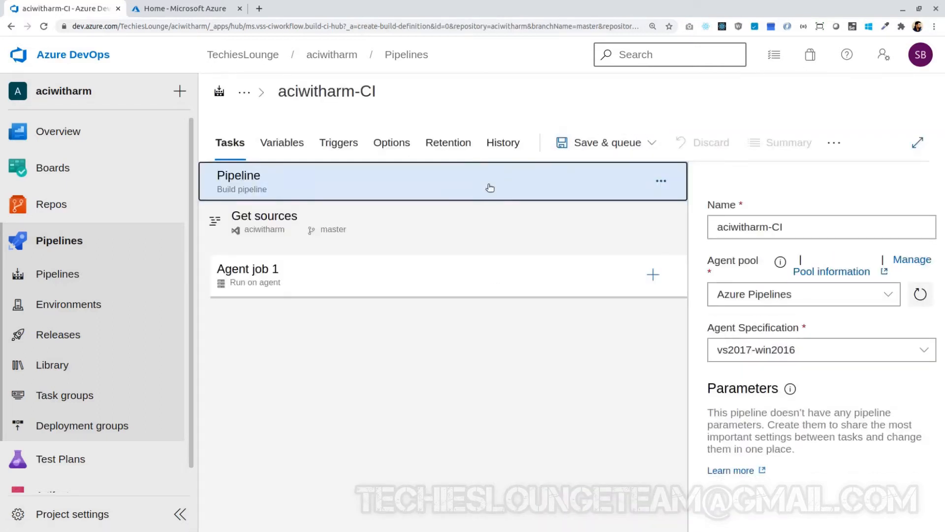
pyautogui.click(823, 346)
pyautogui.click(823, 347)
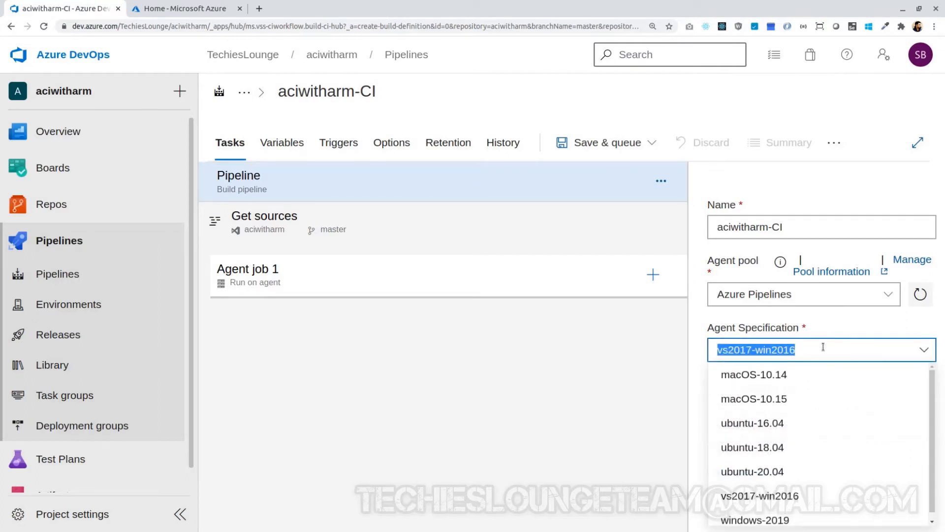
pyautogui.click(781, 427)
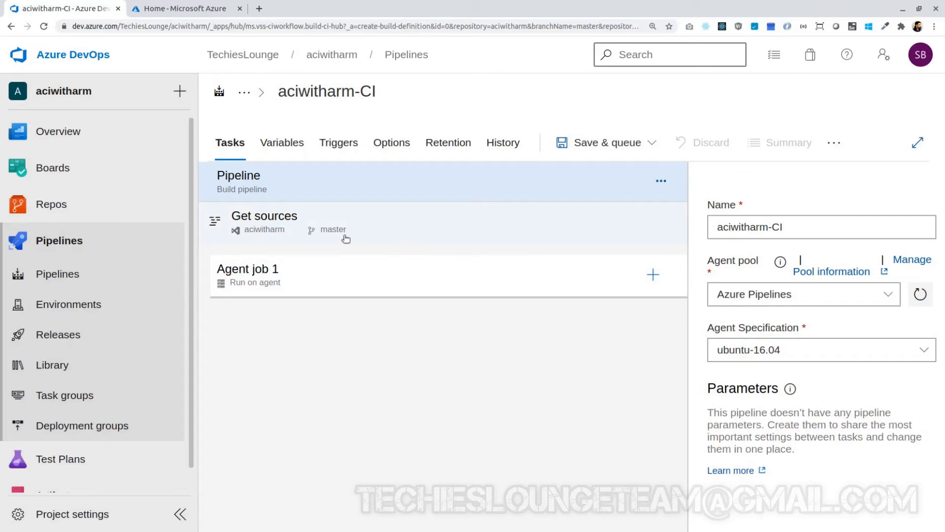
pyautogui.click(357, 283)
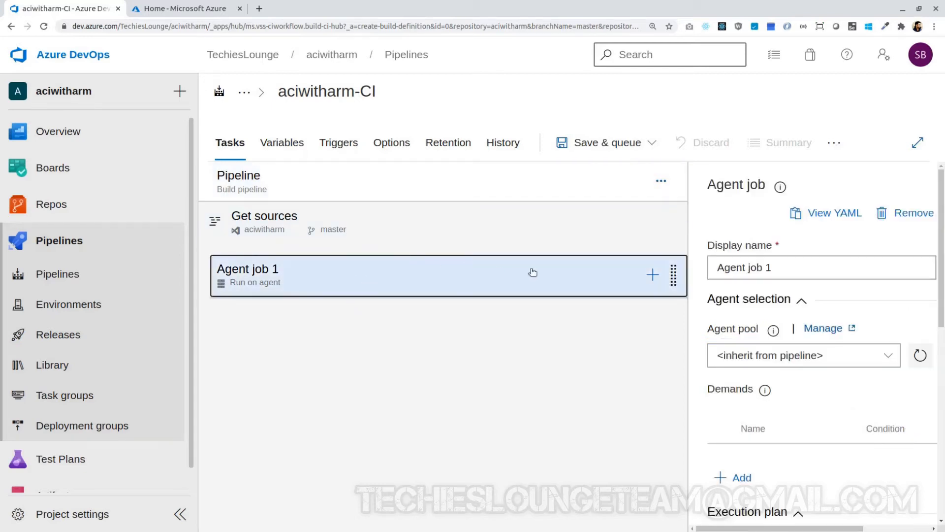
pyautogui.click(653, 276)
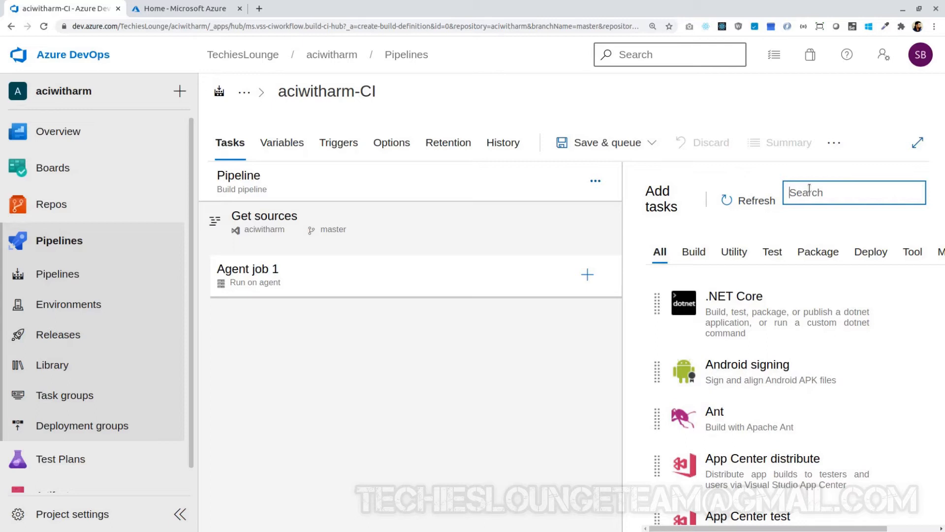
# - Search for 'copy file' and add a Copy files task to Agent job 1
pyautogui.write('co')
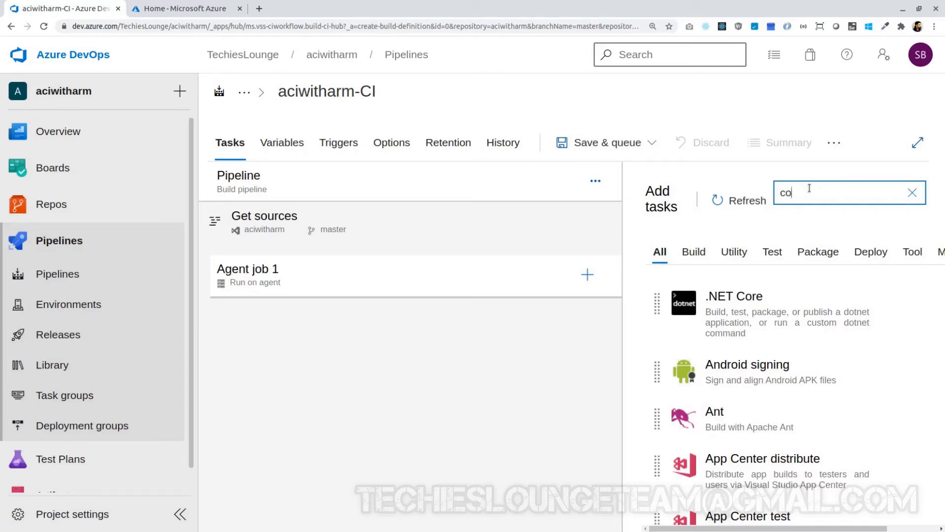
pyautogui.write('py file')
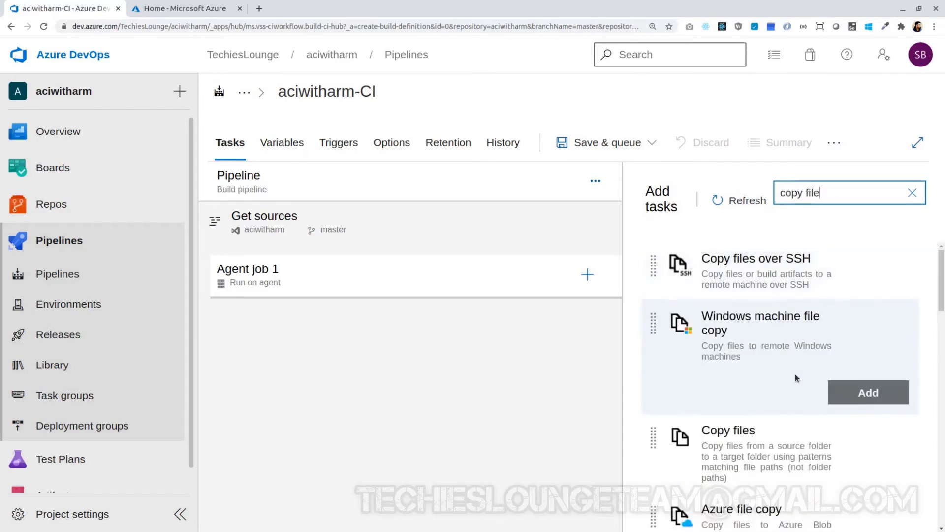
pyautogui.moveTo(790, 416)
pyautogui.click(866, 470)
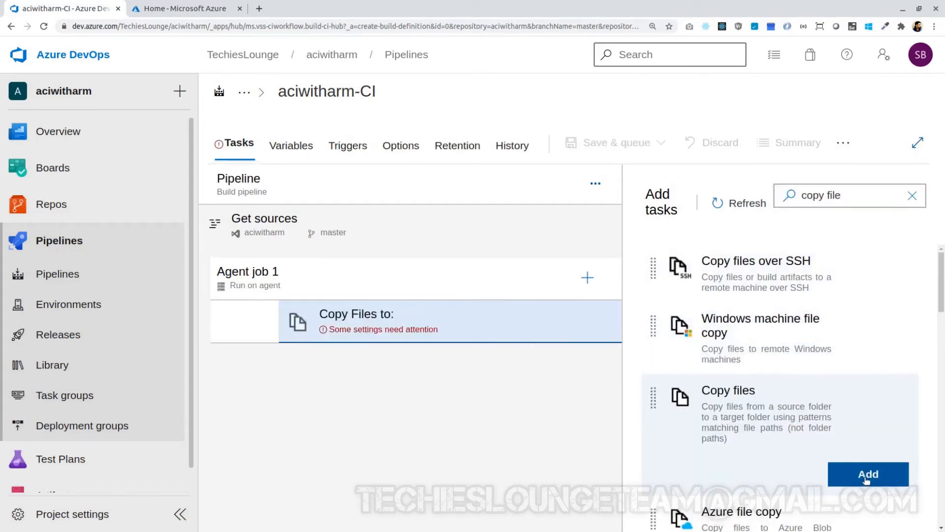
# - Rename the copy task to 'Copy ARM Templates'
pyautogui.click(551, 341)
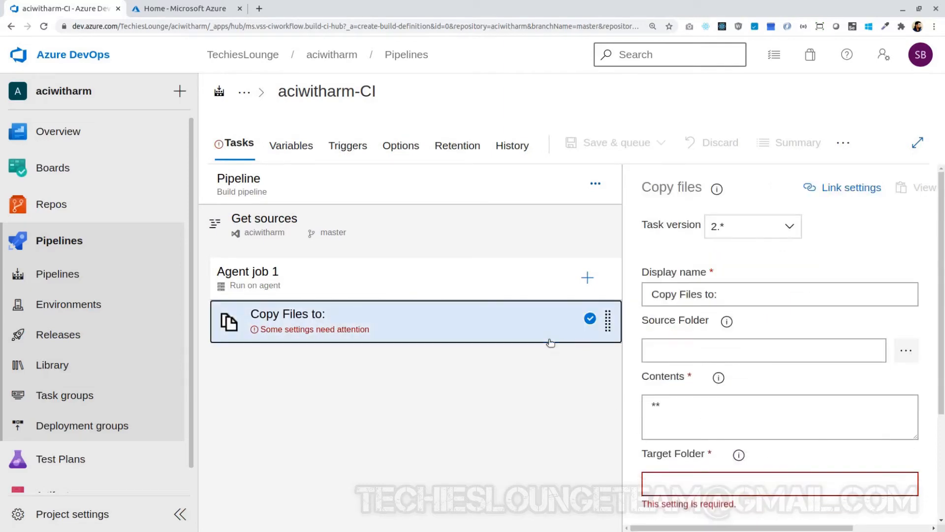
pyautogui.click(737, 293)
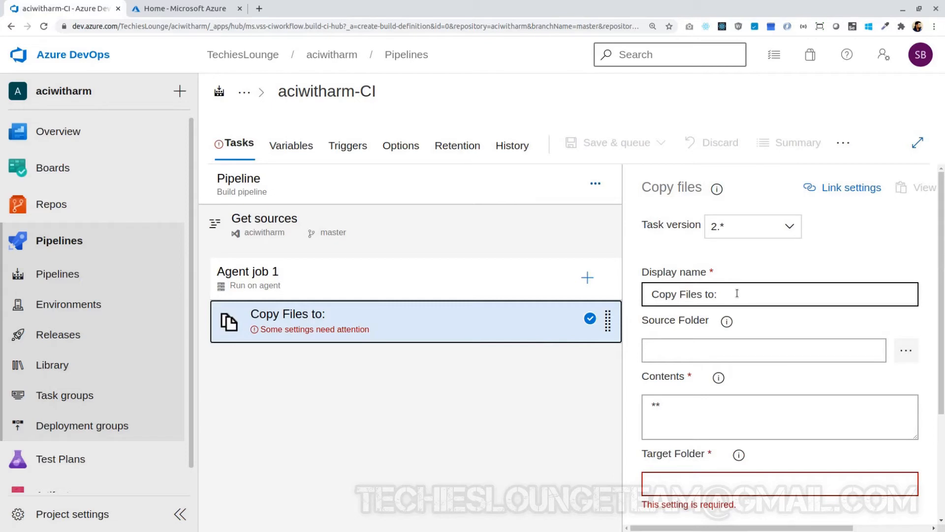
pyautogui.click(737, 293)
pyautogui.press('BackSpace')
pyautogui.press('BackSpace')
pyautogui.press('BackSpace')
pyautogui.press('BackSpace')
pyautogui.press('BackSpace')
pyautogui.press('BackSpace')
pyautogui.press('BackSpace')
pyautogui.press('BackSpace')
pyautogui.press('BackSpace')
pyautogui.press('BackSpace')
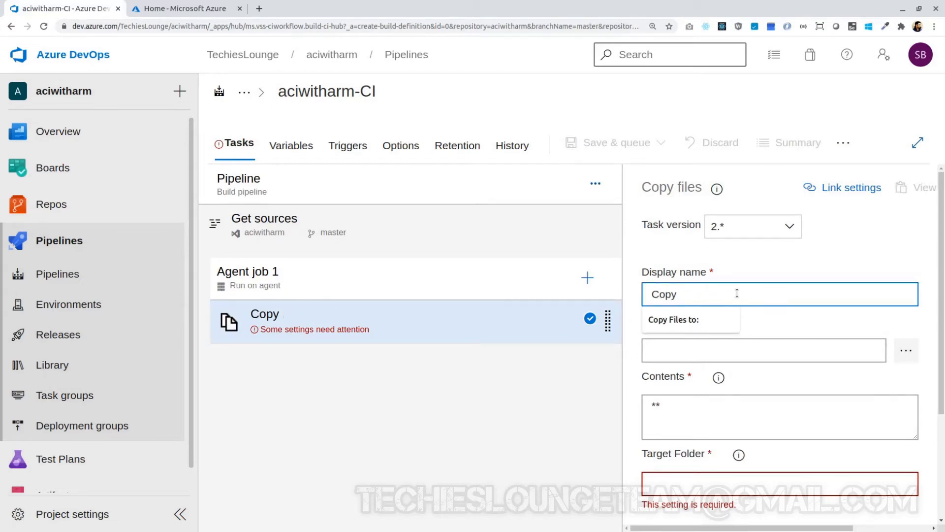
pyautogui.write('ARM Te')
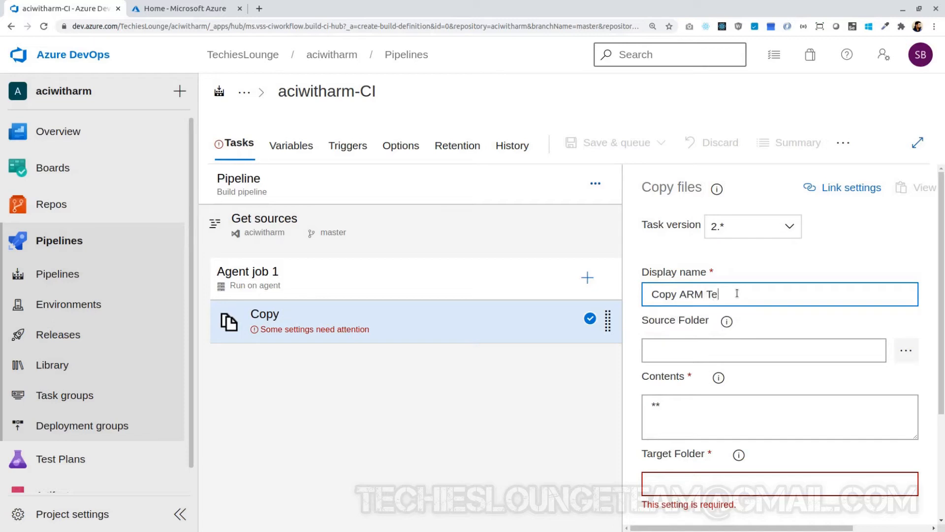
pyautogui.write('mplate')
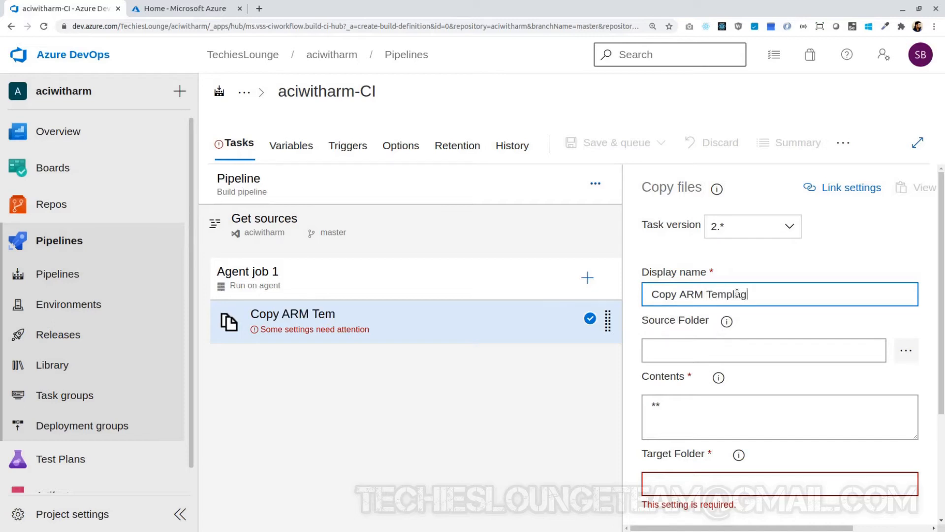
pyautogui.write('s')
pyautogui.click(737, 351)
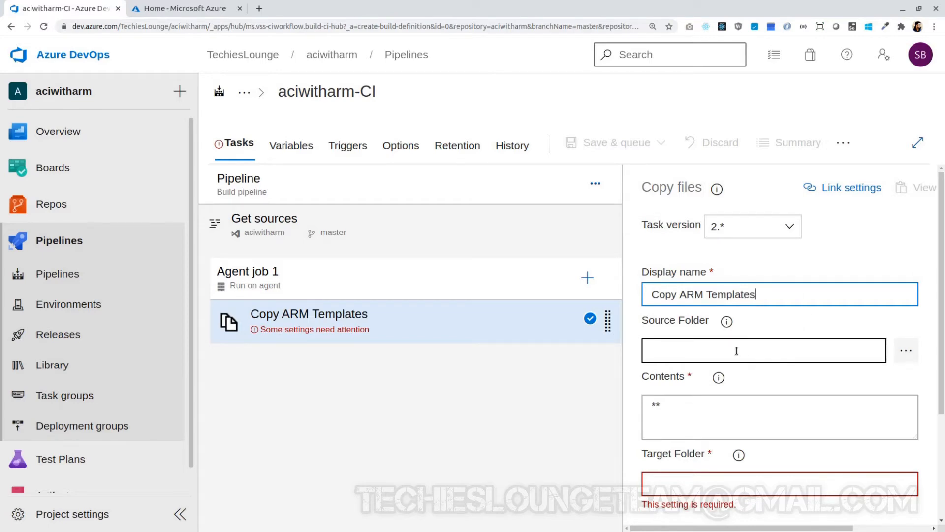
pyautogui.click(727, 322)
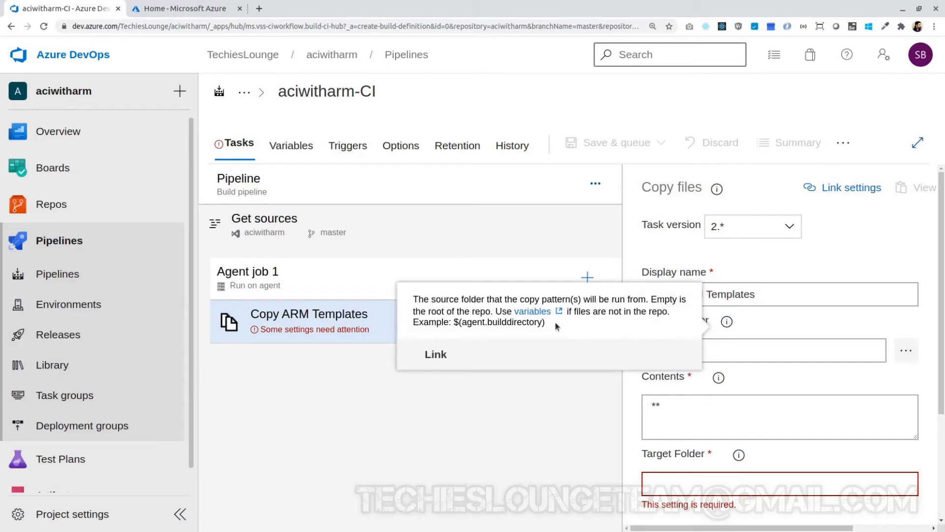
# - Set the task's source folder to the ARMTemplates folder
pyautogui.click(765, 326)
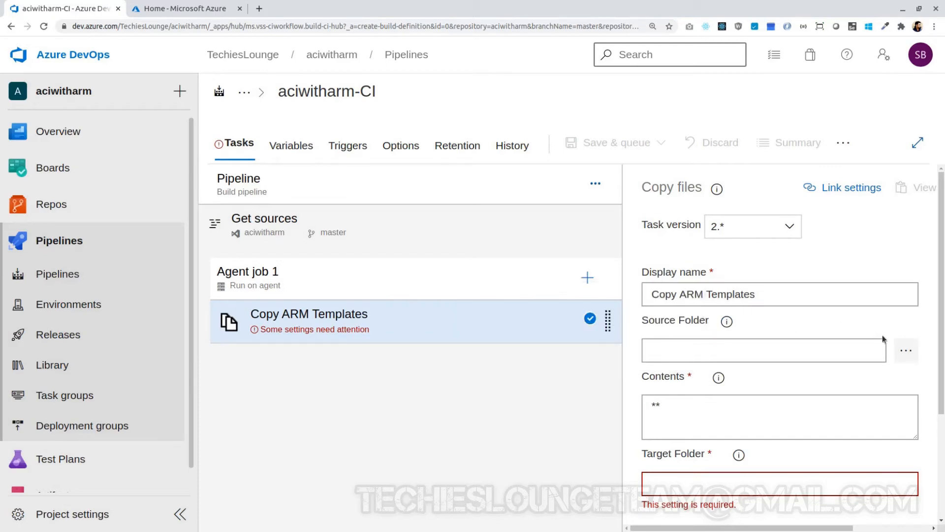
pyautogui.click(906, 350)
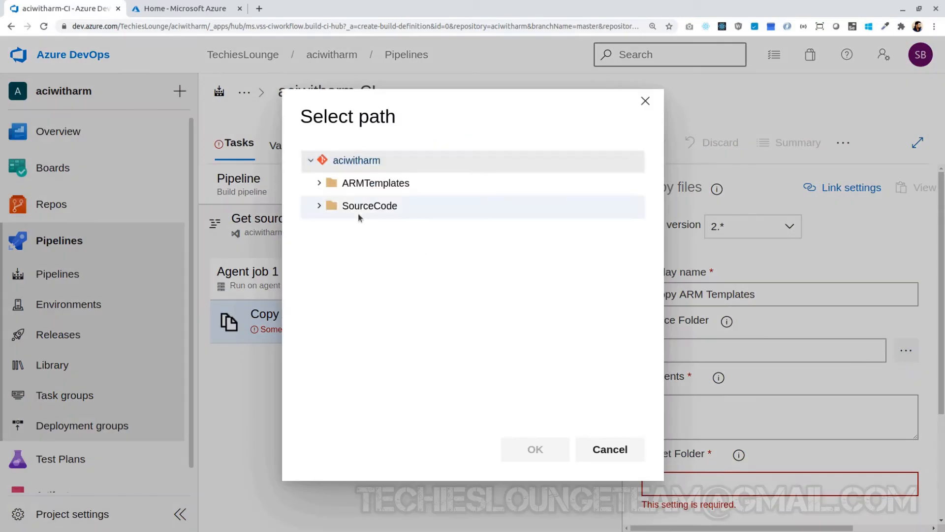
pyautogui.click(324, 184)
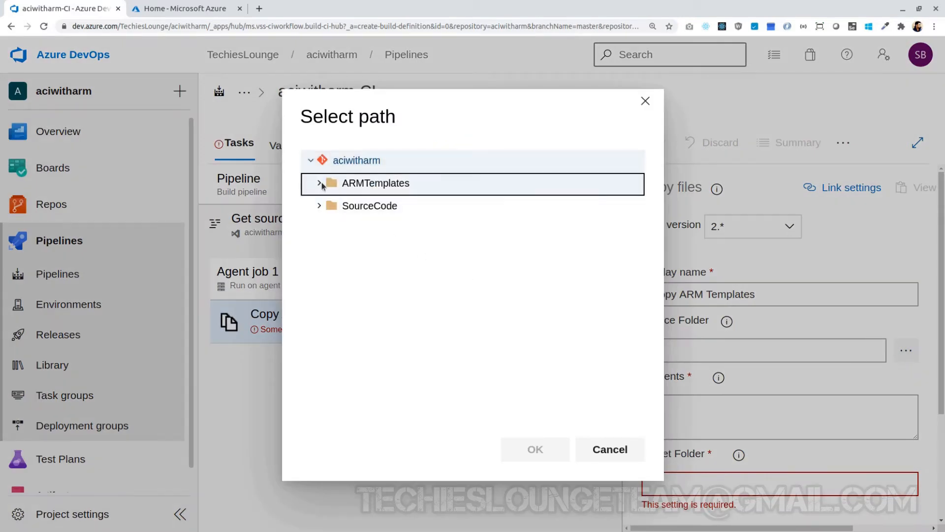
pyautogui.click(358, 180)
pyautogui.click(535, 449)
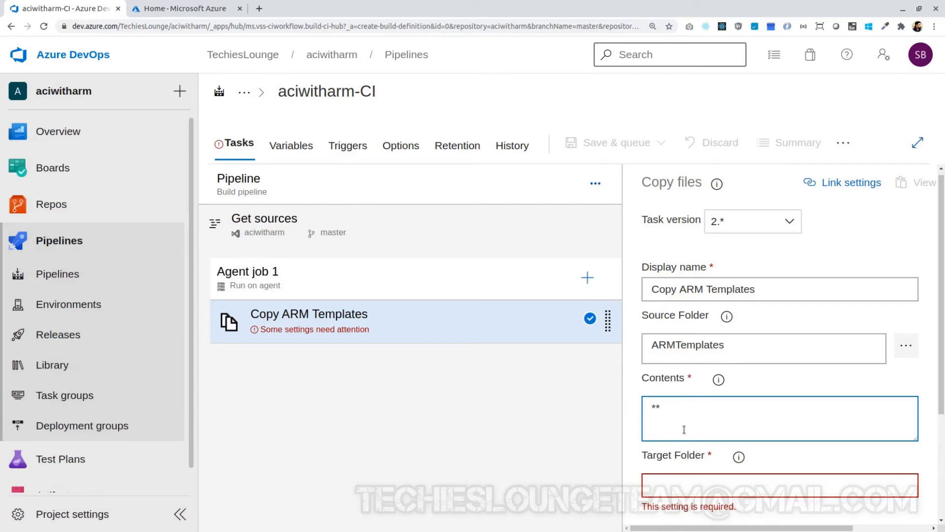
# - Set the target folder to $(build.artifactstagingdirectory)/ARMTemplates
pyautogui.scroll(-3, 684, 429)
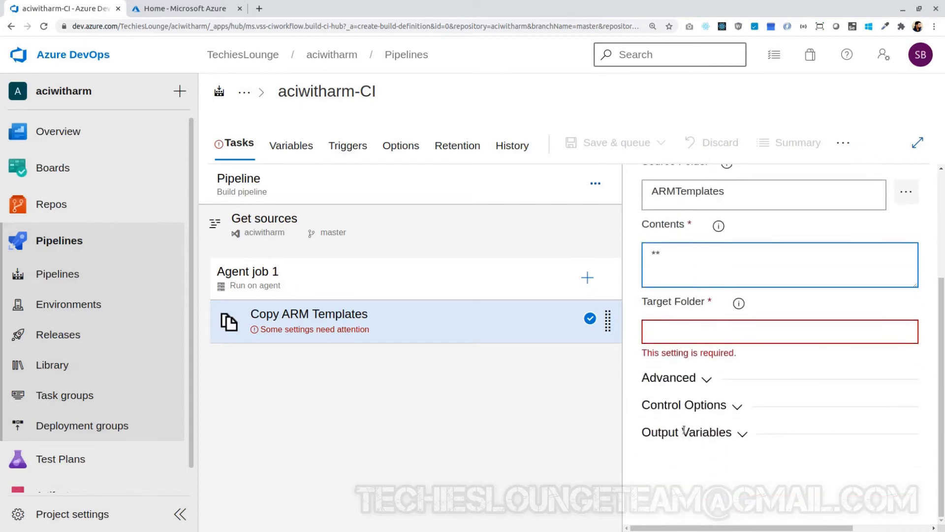
pyautogui.click(736, 325)
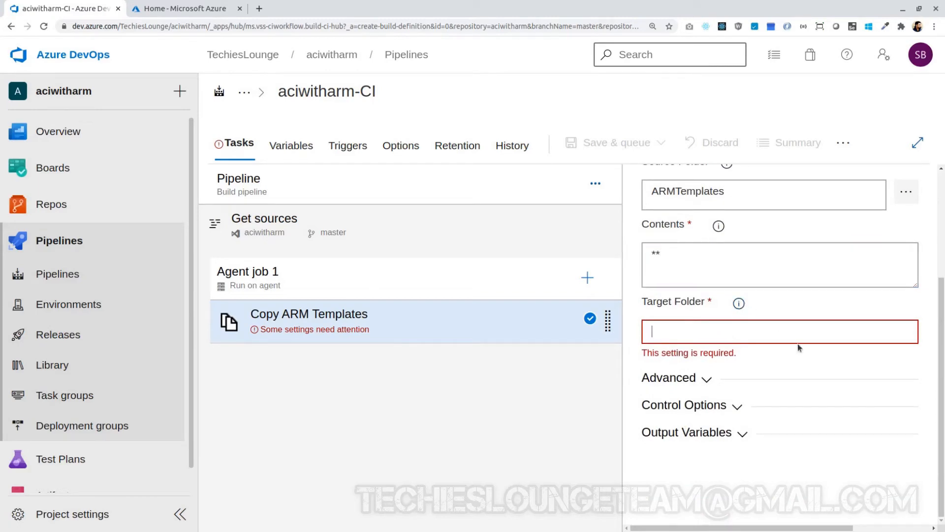
pyautogui.moveTo(738, 304)
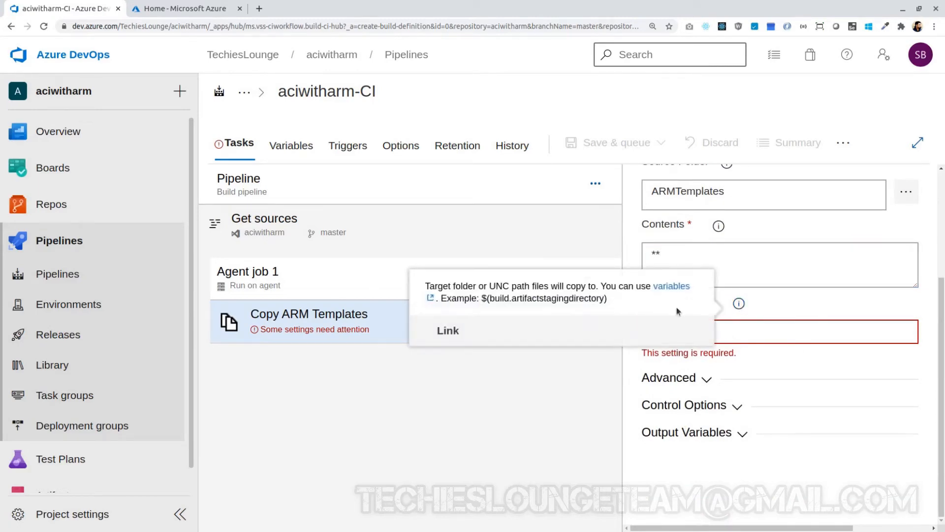
pyautogui.moveTo(581, 300); pyautogui.dragTo(483, 298)
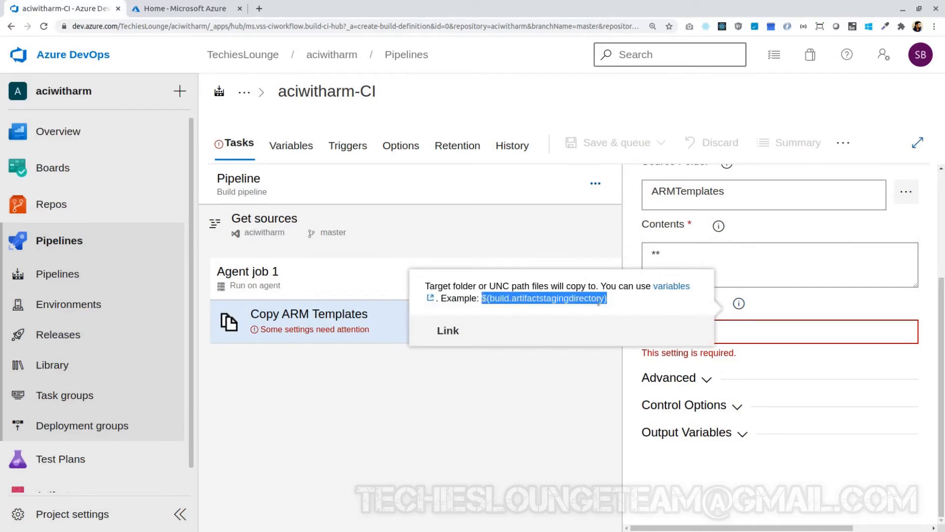
pyautogui.click(725, 330)
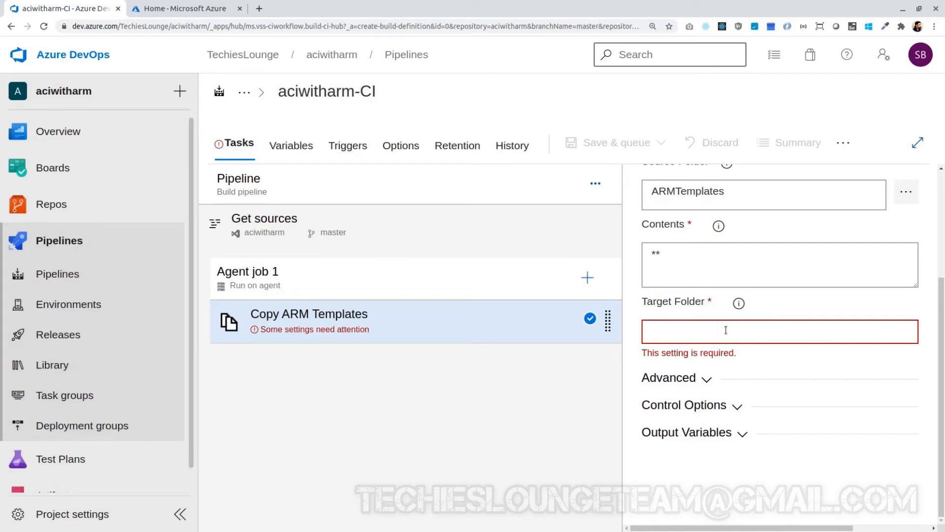
pyautogui.hotkey('ctrl', 'v')
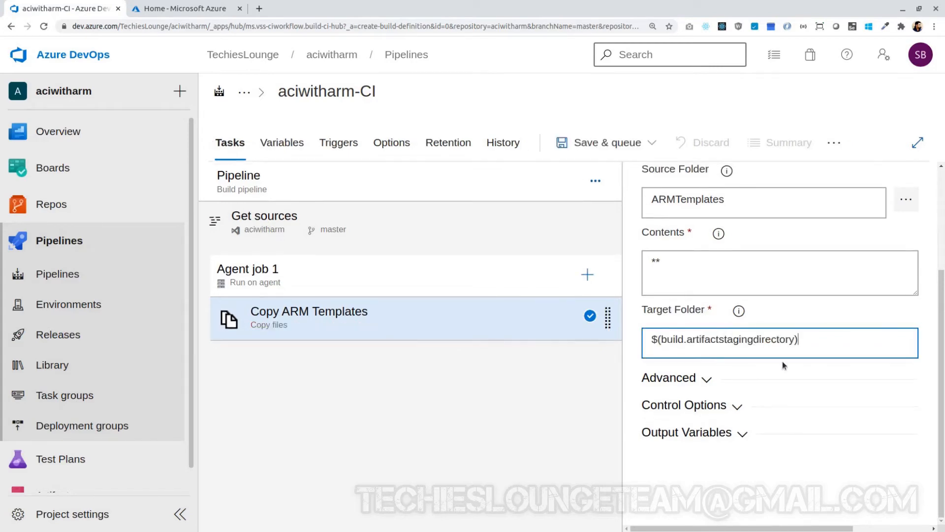
pyautogui.write('/')
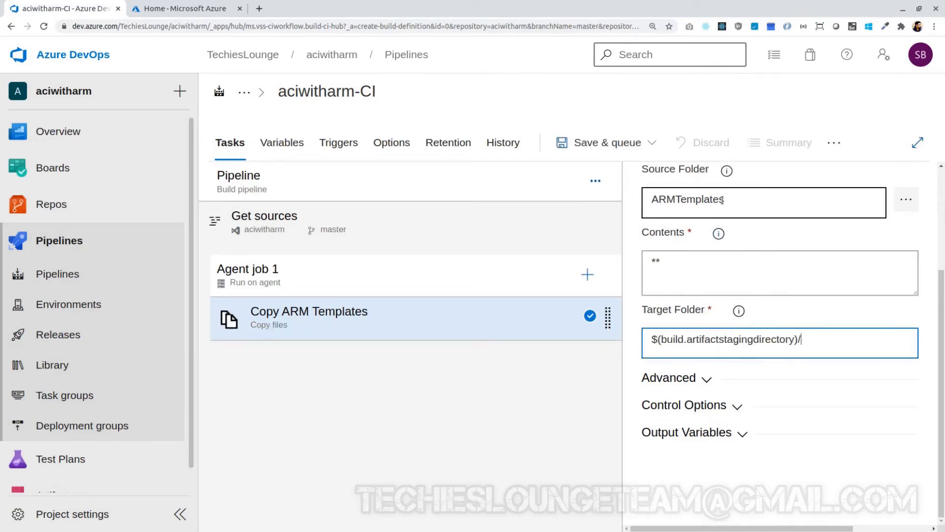
pyautogui.moveTo(738, 200); pyautogui.dragTo(653, 207)
pyautogui.hotkey('ctrl', 'c')
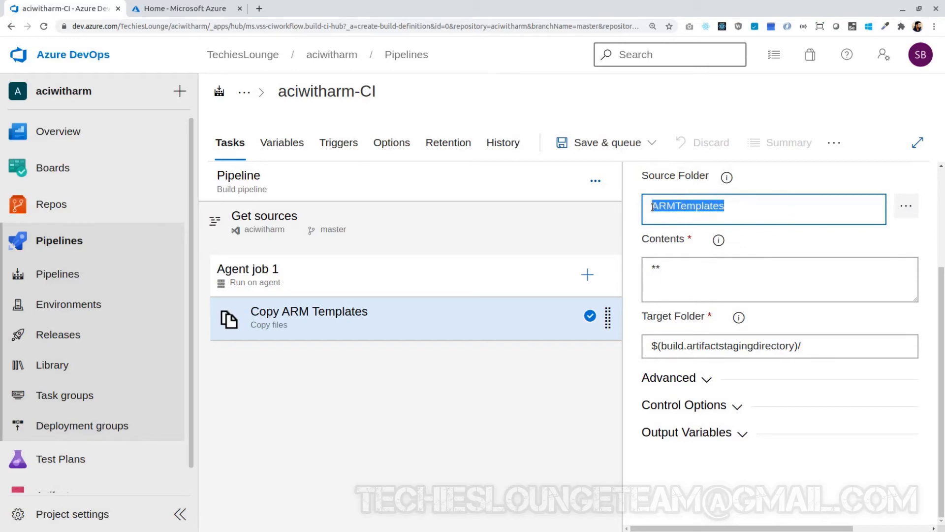
pyautogui.click(820, 345)
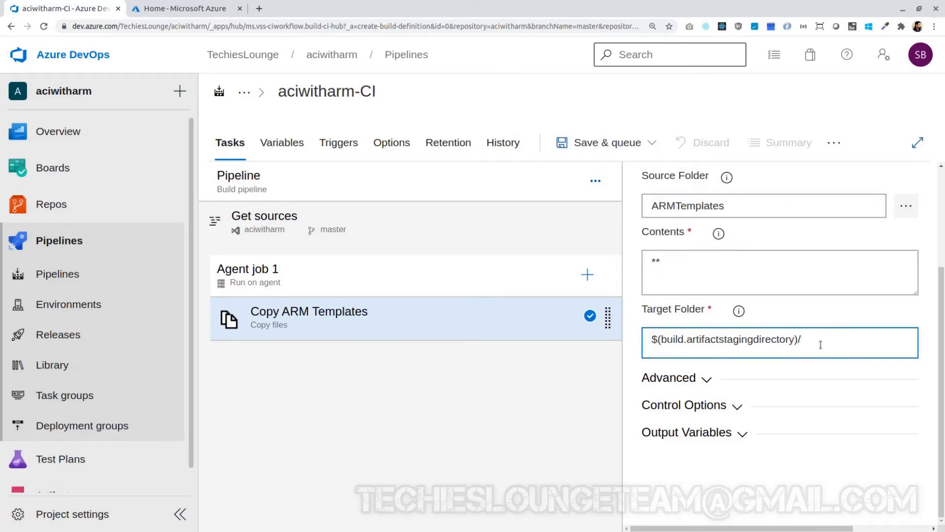
pyautogui.hotkey('ctrl', 'v')
pyautogui.click(554, 285)
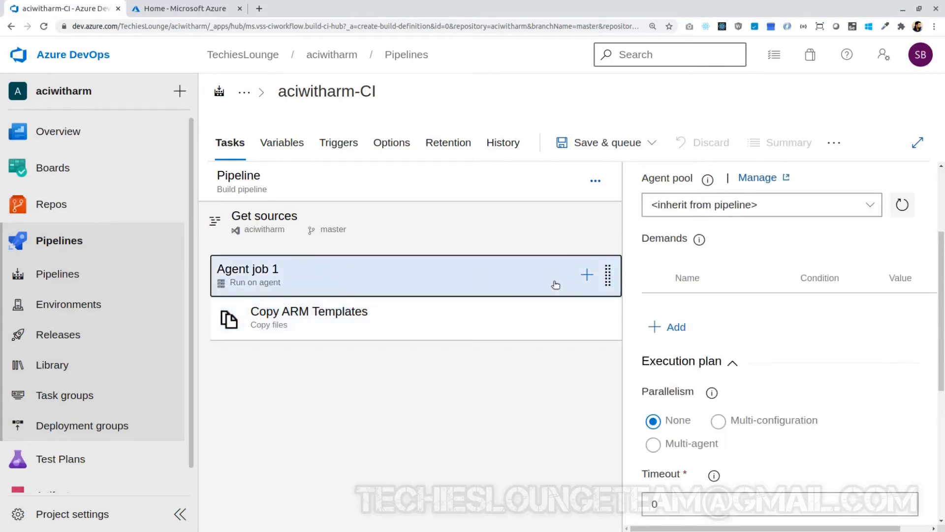
# - Add a second Copy files task and name it 'Copy SourceCode'
pyautogui.click(587, 275)
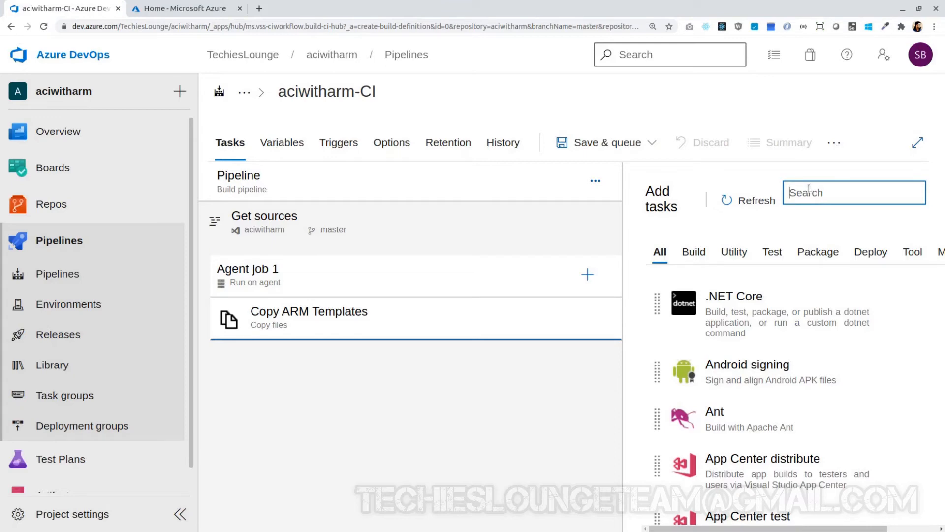
pyautogui.write('copy ')
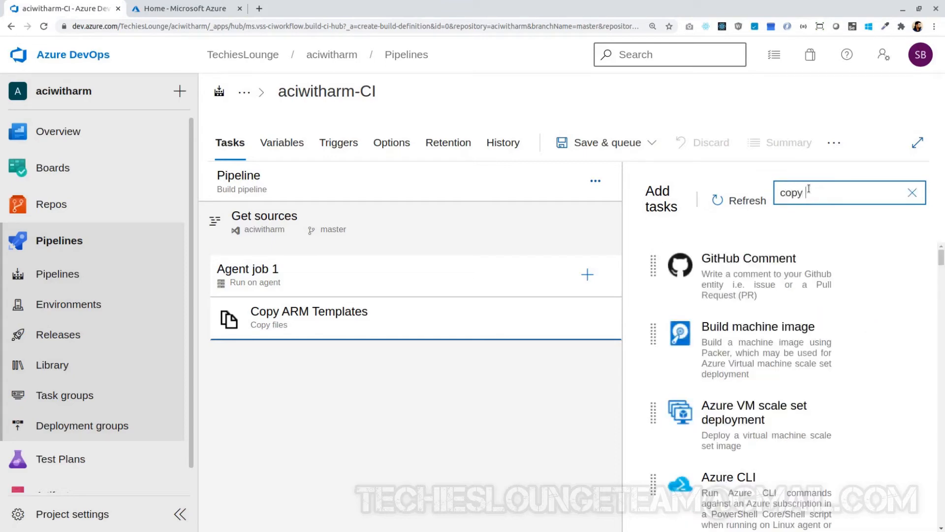
pyautogui.write('file')
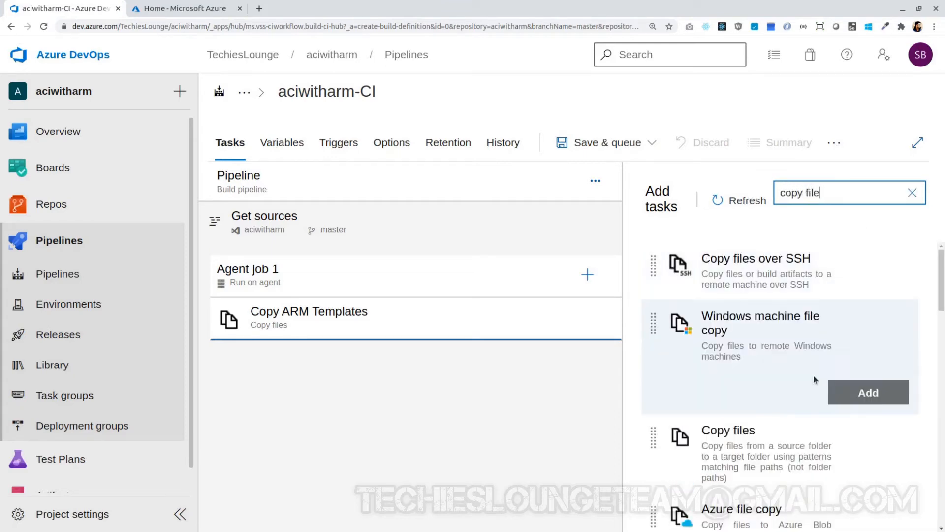
pyautogui.click(878, 472)
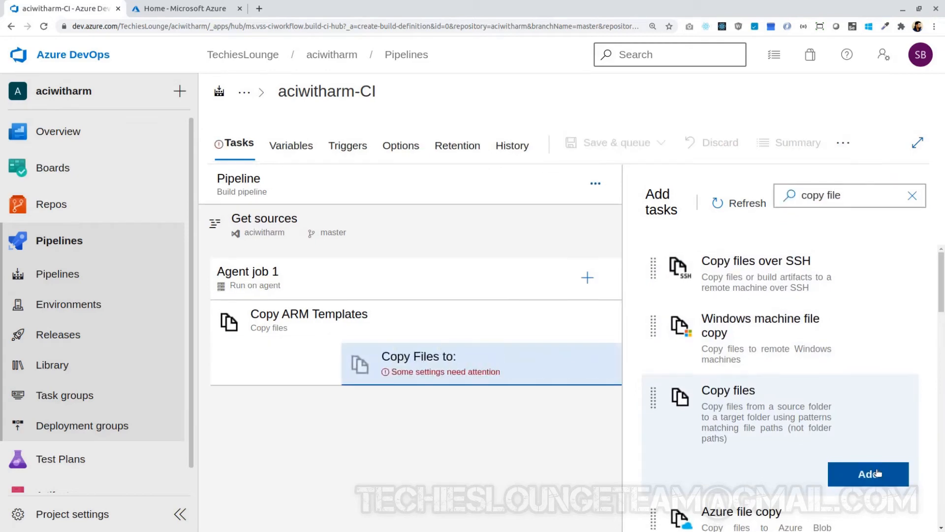
pyautogui.click(511, 368)
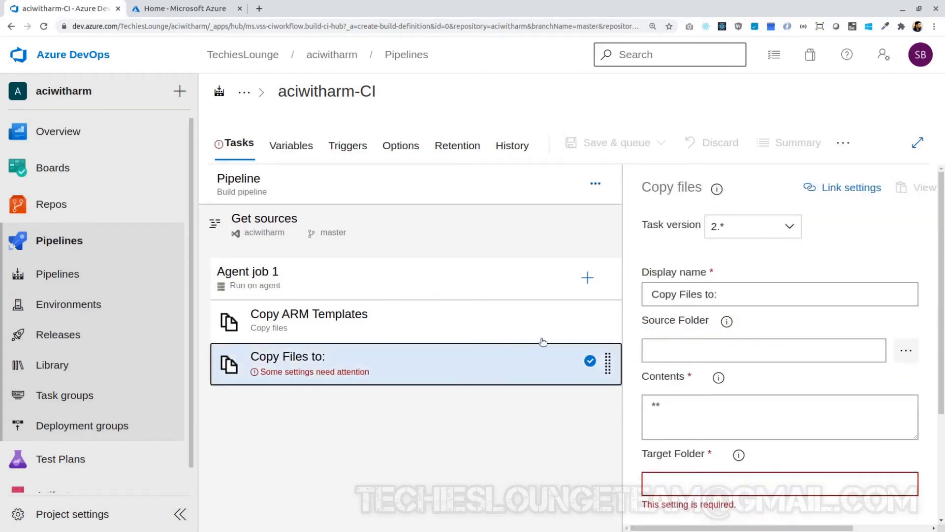
pyautogui.moveTo(737, 300); pyautogui.dragTo(610, 302)
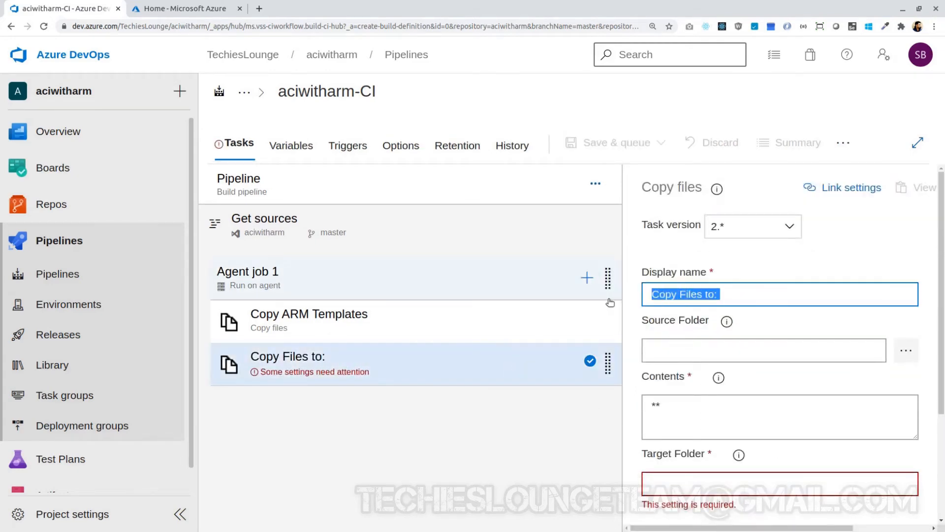
pyautogui.write('Copy S')
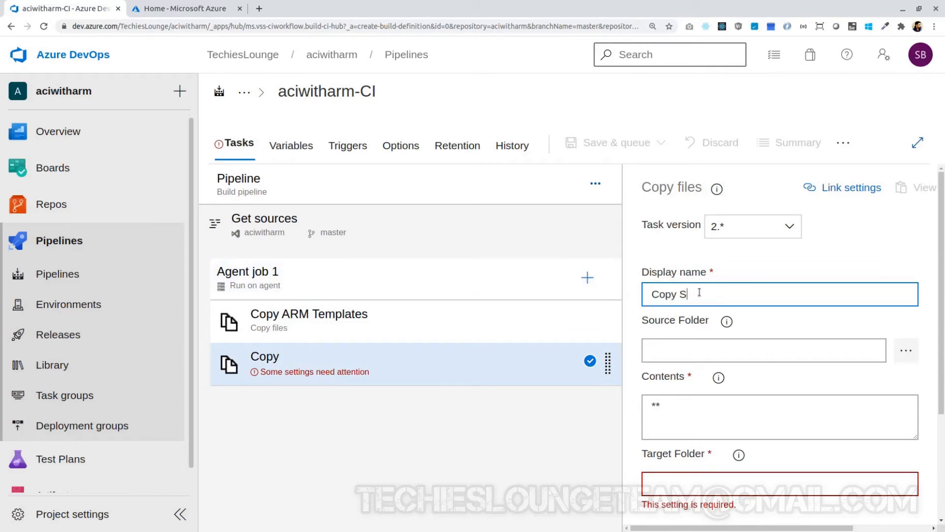
pyautogui.write('ource Code')
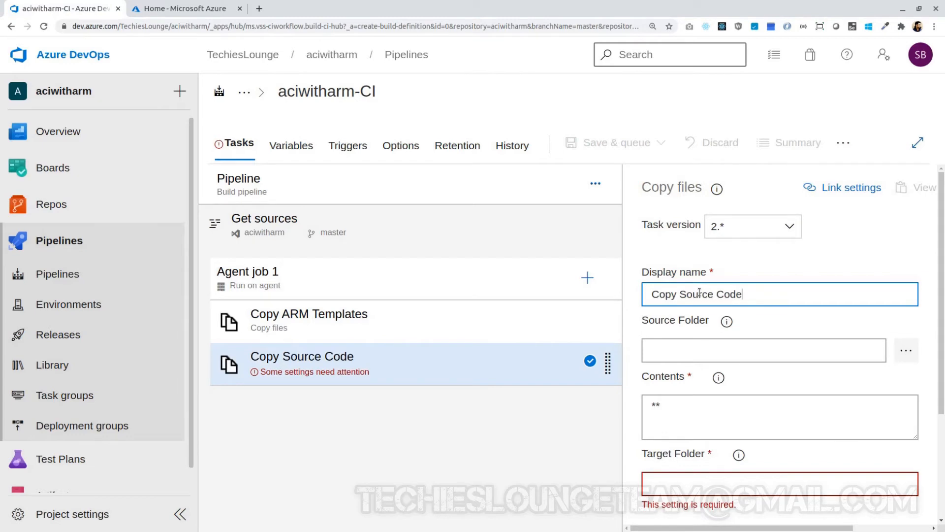
pyautogui.hotkey('ctrl', 'Left')
pyautogui.press('BackSpace')
# - Set the second task's source folder to SourceCode
pyautogui.click(727, 349)
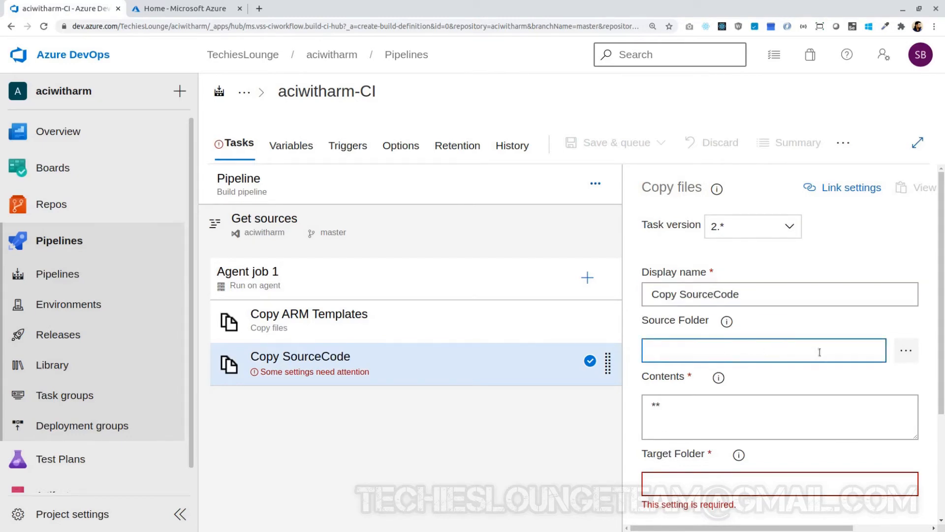
pyautogui.click(904, 360)
pyautogui.click(392, 212)
pyautogui.doubleClick(379, 208)
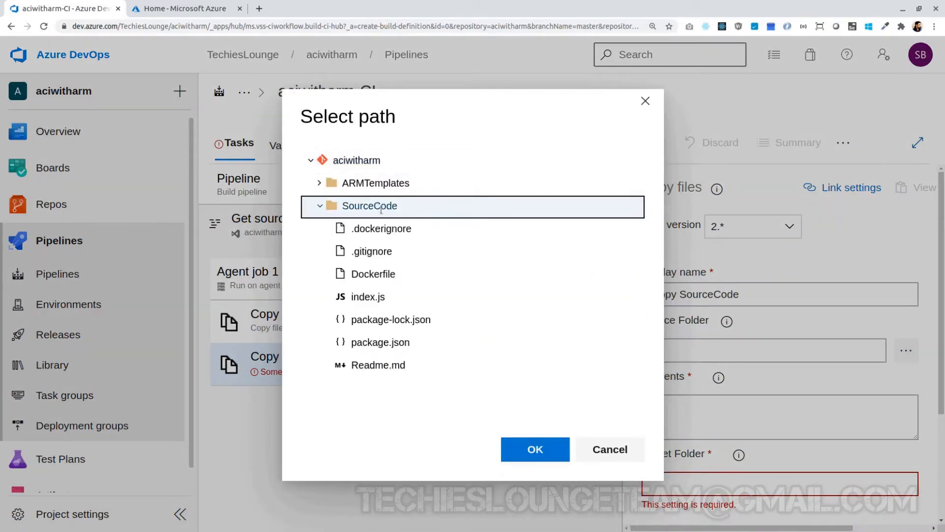
pyautogui.click(542, 450)
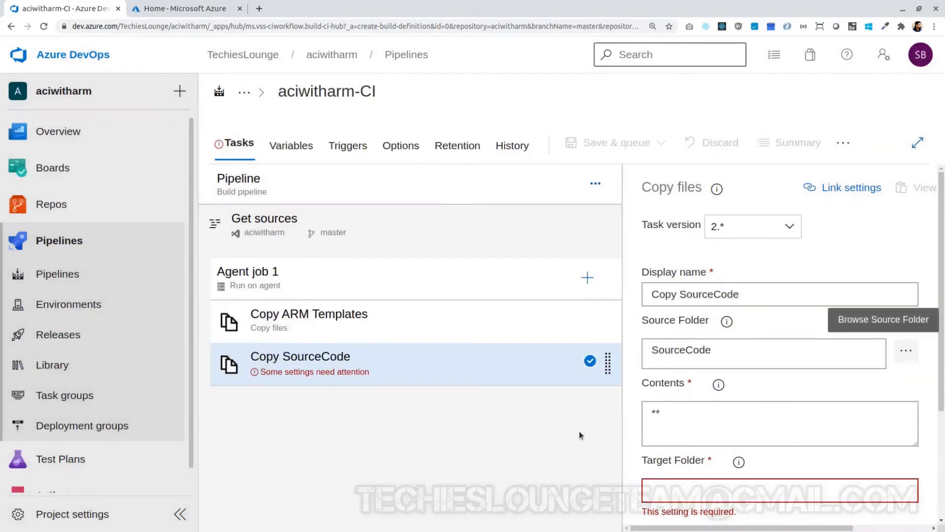
# - Set the target folder to $(build.artifactstagingdirectory)/SourceCode and reopen Agent job 1's task catalog
pyautogui.scroll(-1, 735, 453)
pyautogui.scroll(-2, 734, 449)
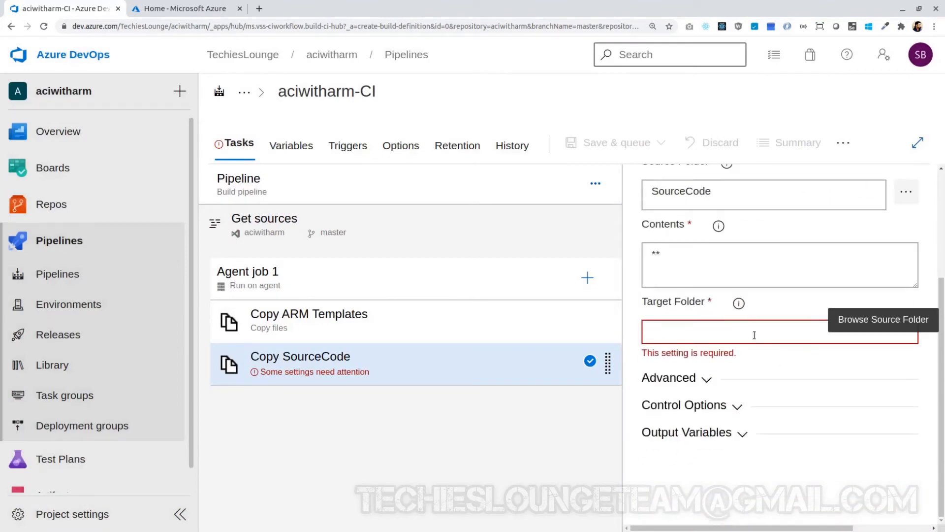
pyautogui.moveTo(740, 305)
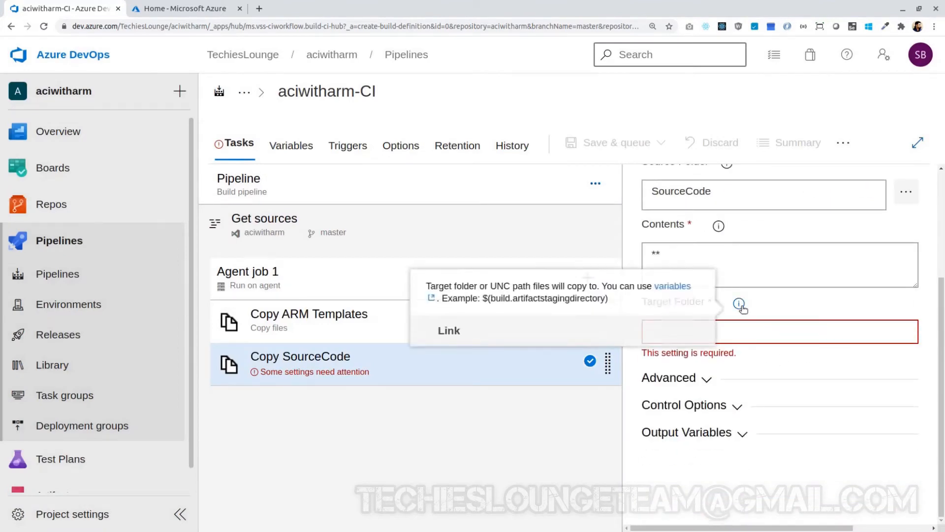
pyautogui.moveTo(608, 298); pyautogui.dragTo(483, 301)
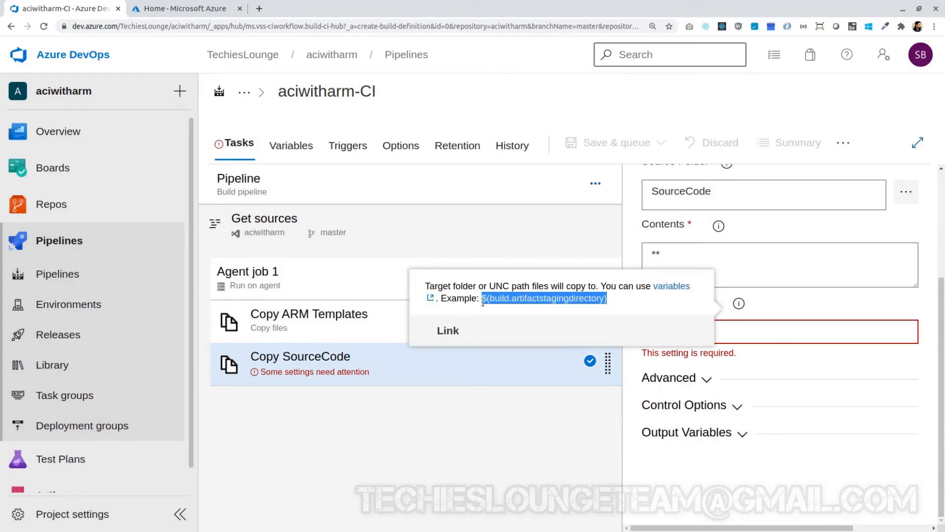
pyautogui.click(733, 332)
pyautogui.hotkey('ctrl', 'v')
pyautogui.write('/')
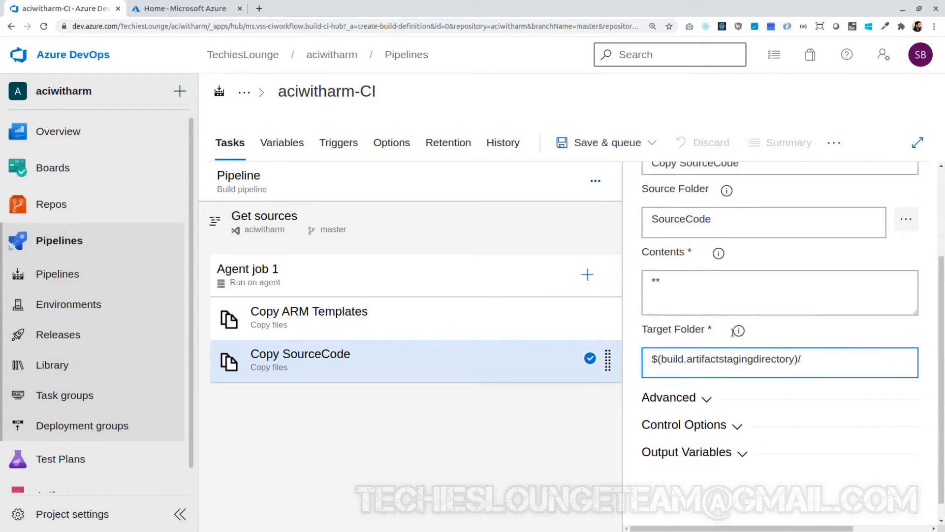
pyautogui.moveTo(719, 220); pyautogui.dragTo(653, 220)
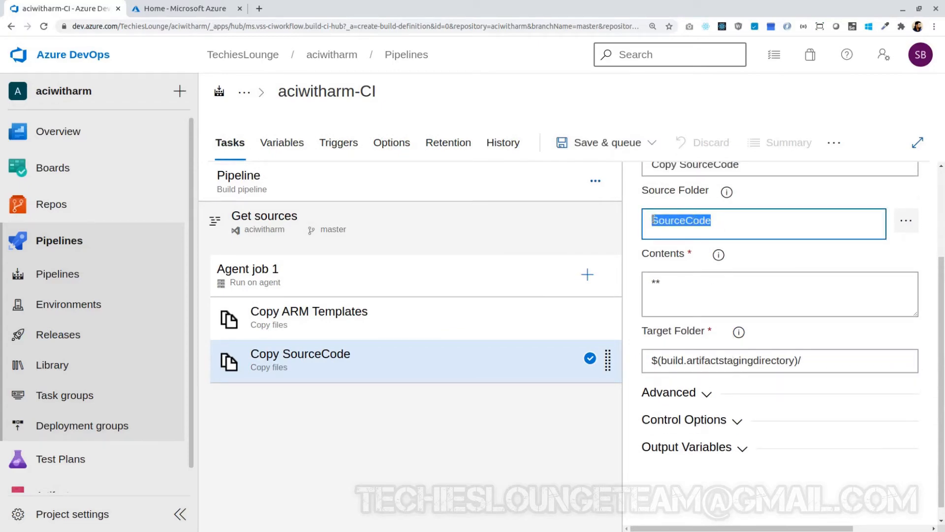
pyautogui.click(825, 363)
pyautogui.hotkey('ctrl', 'v')
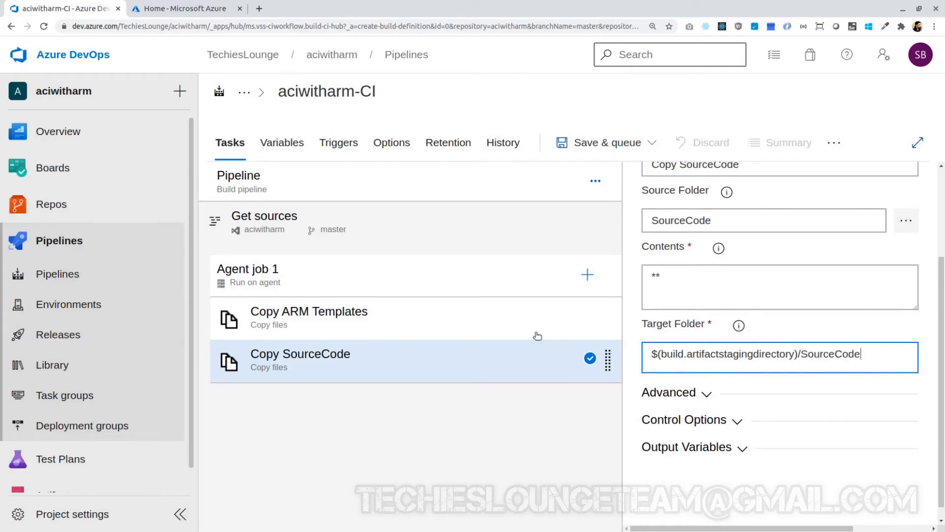
pyautogui.click(587, 274)
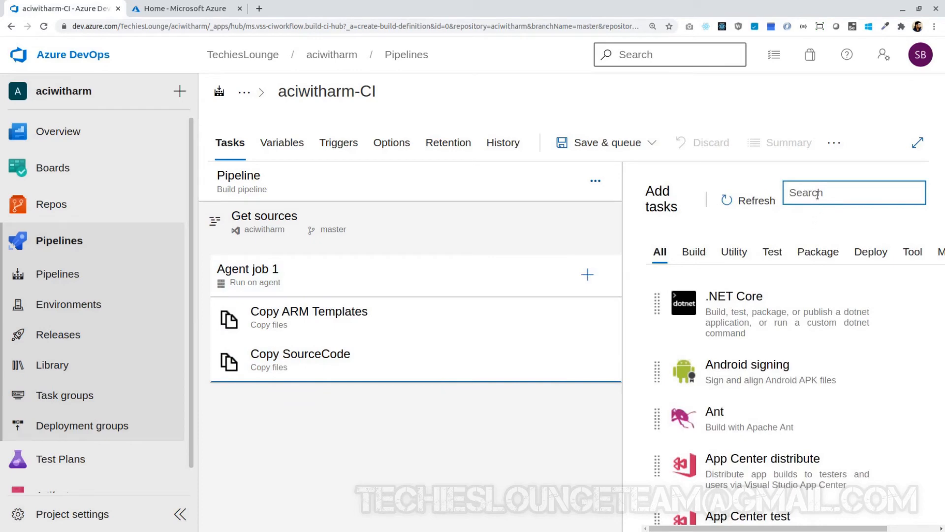
# - Add a Publish build artifacts task publishing the staging directory as artifact 'drop'
pyautogui.write('publi')
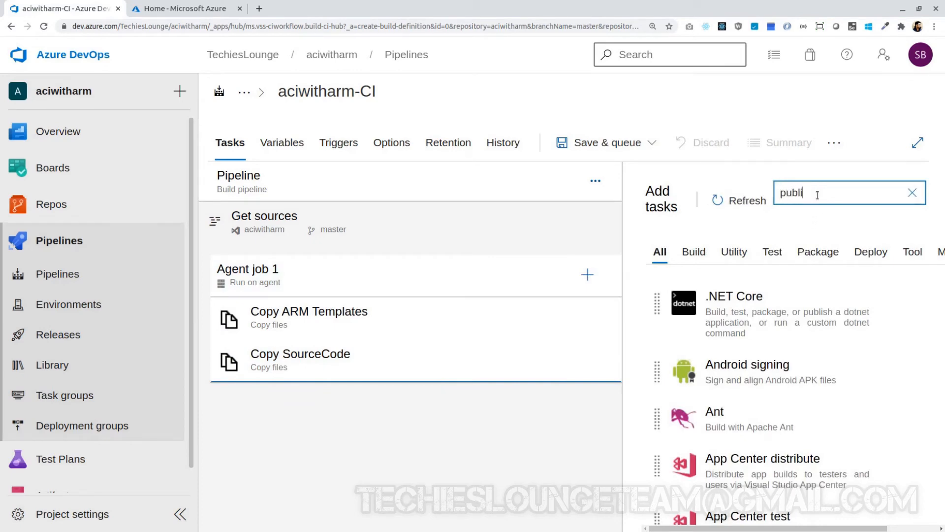
pyautogui.write('sh art')
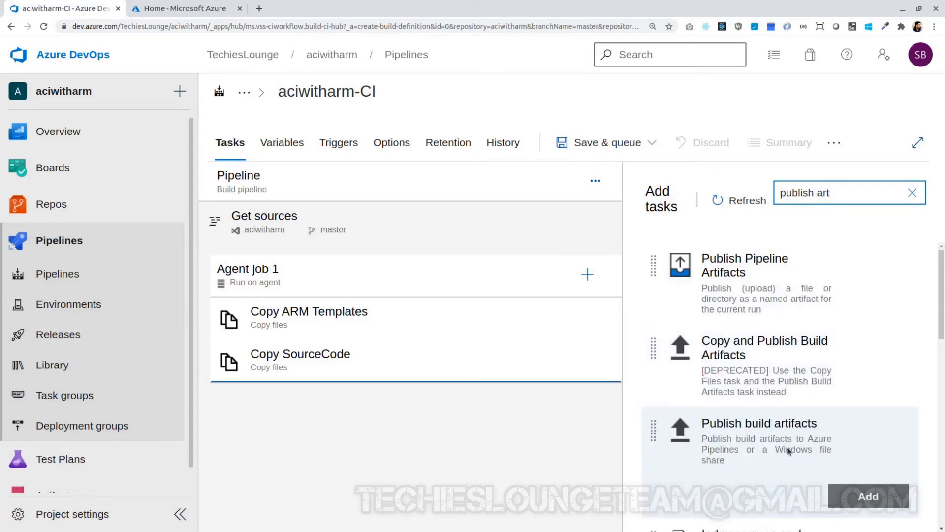
pyautogui.click(868, 498)
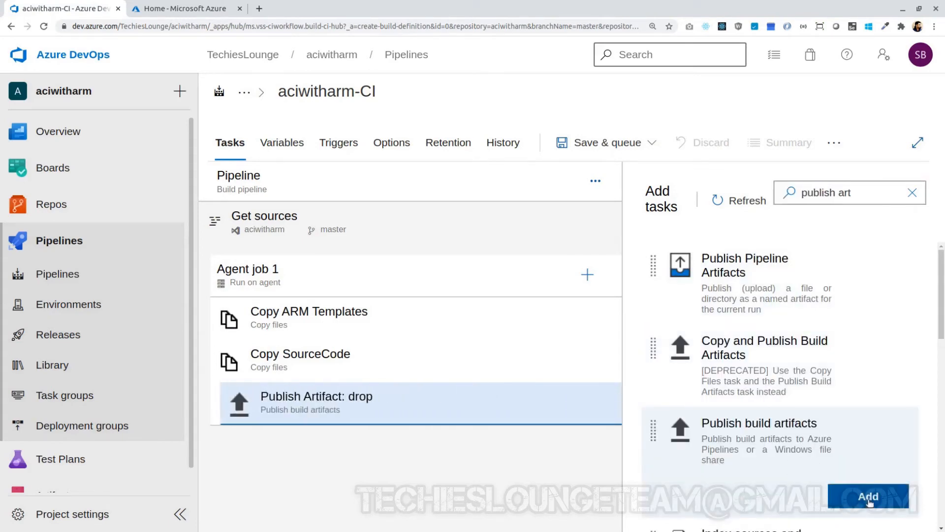
pyautogui.click(520, 415)
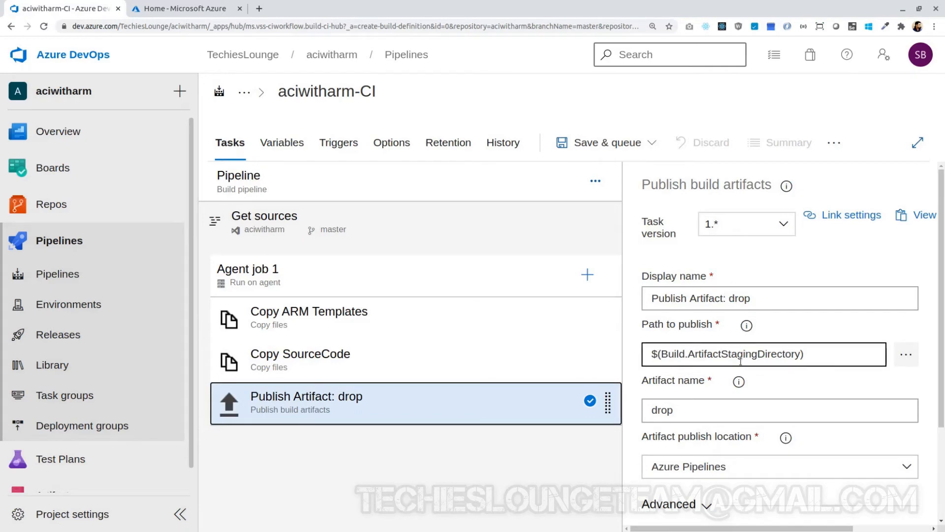
pyautogui.scroll(-3, 733, 411)
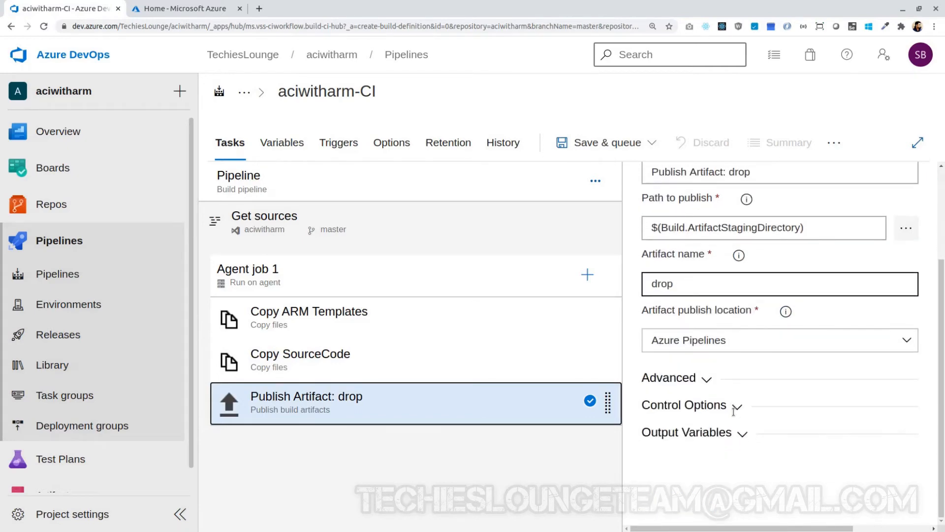
# - Save the aciwitharm-CI pipeline and queue a run, keeping its name unchanged
pyautogui.click(570, 449)
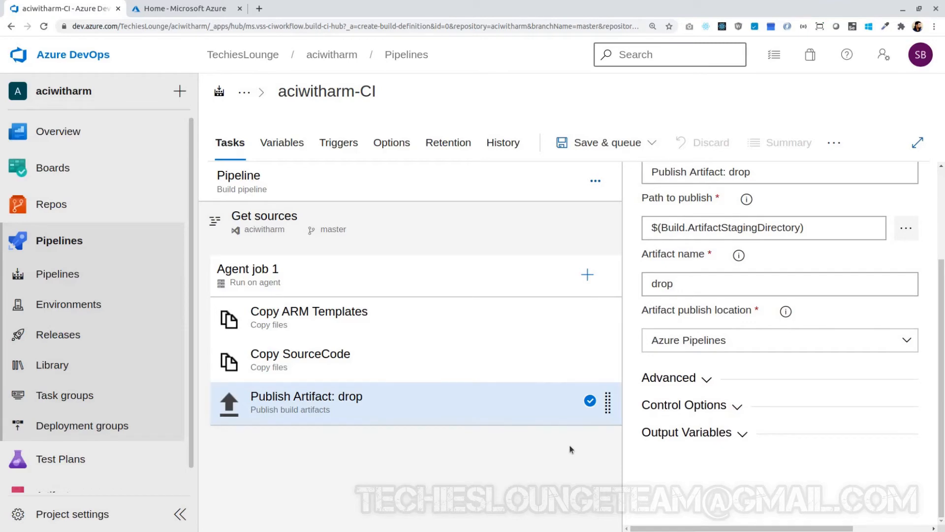
pyautogui.click(386, 86)
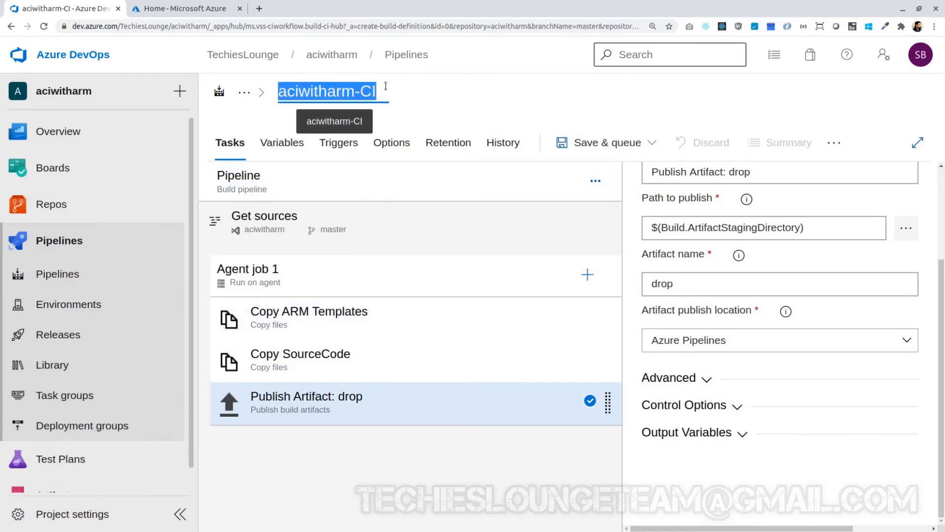
pyautogui.click(385, 86)
pyautogui.click(492, 94)
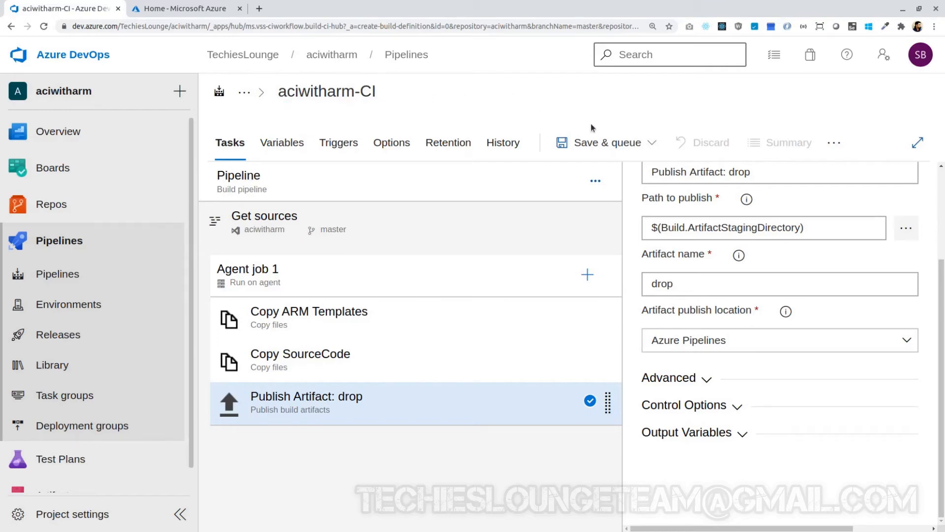
pyautogui.click(603, 143)
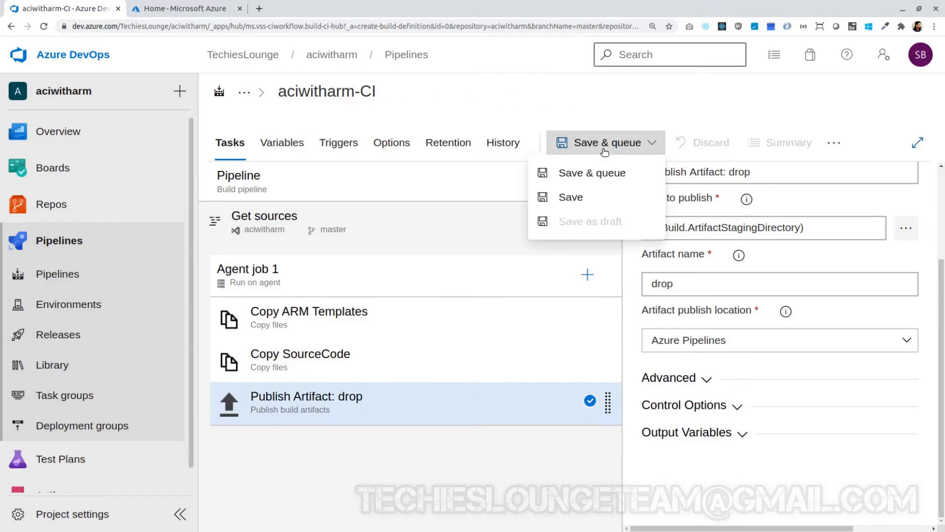
pyautogui.click(600, 178)
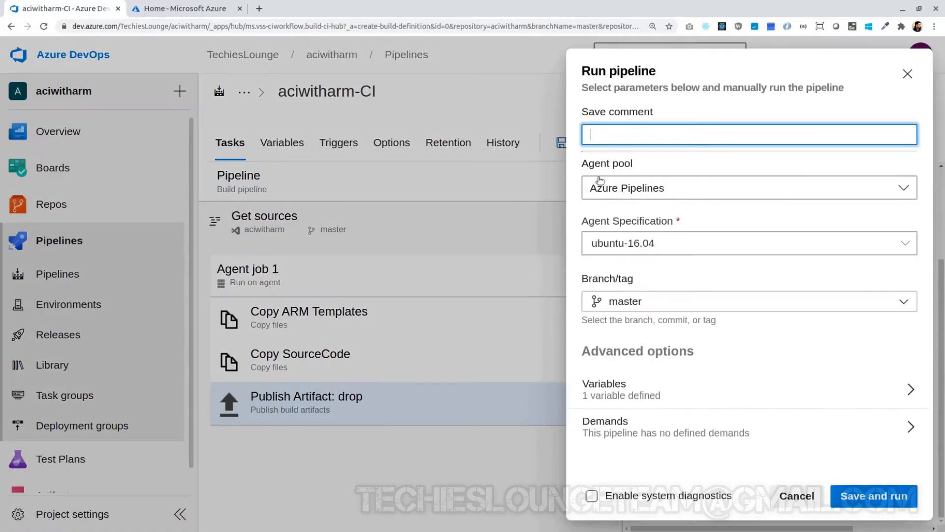
pyautogui.click(882, 499)
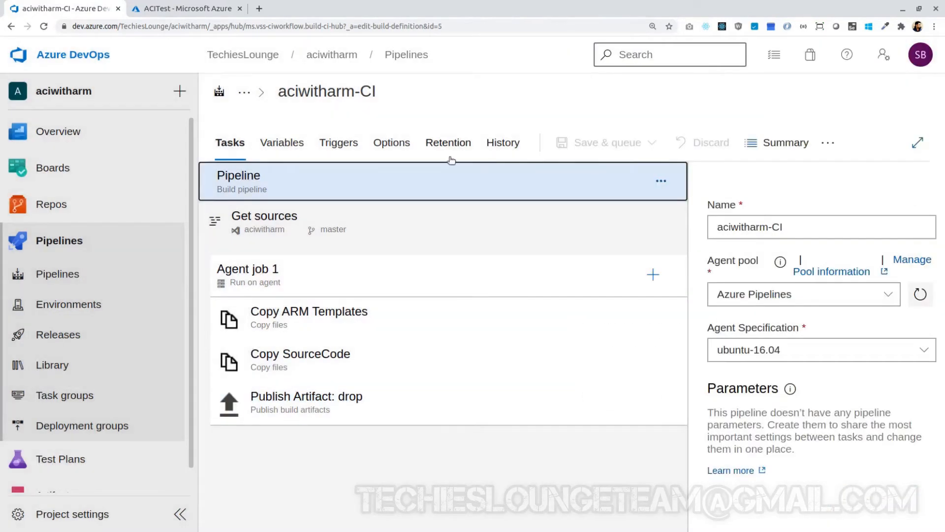
# - Enable continuous integration in Triggers and save the pipeline without running
pyautogui.click(339, 149)
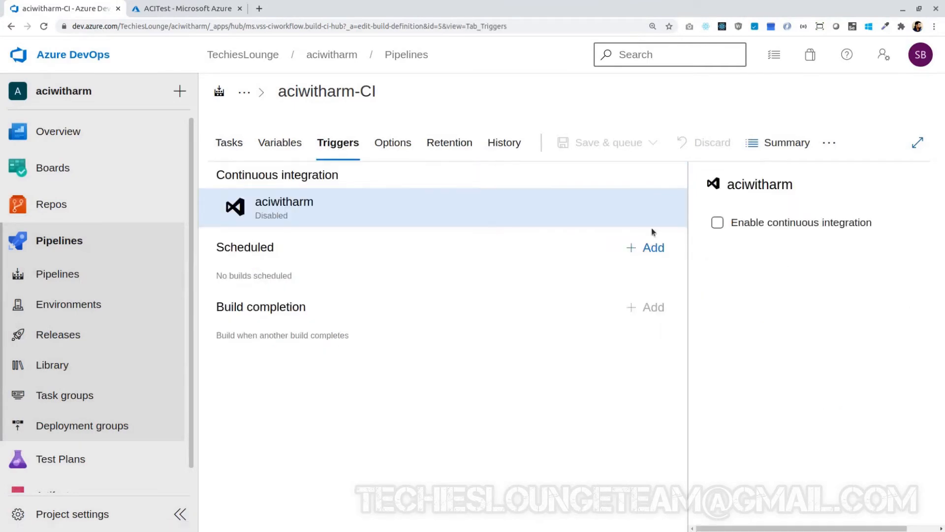
pyautogui.click(718, 226)
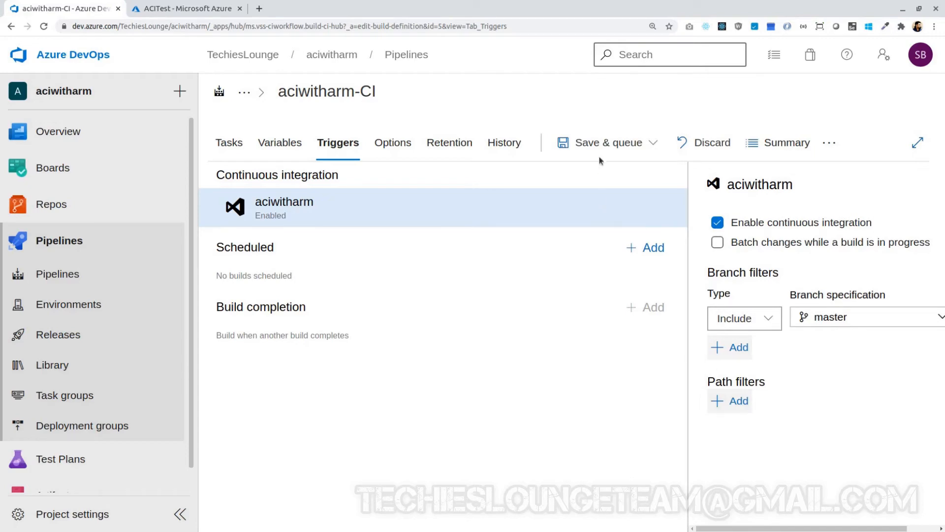
pyautogui.click(614, 144)
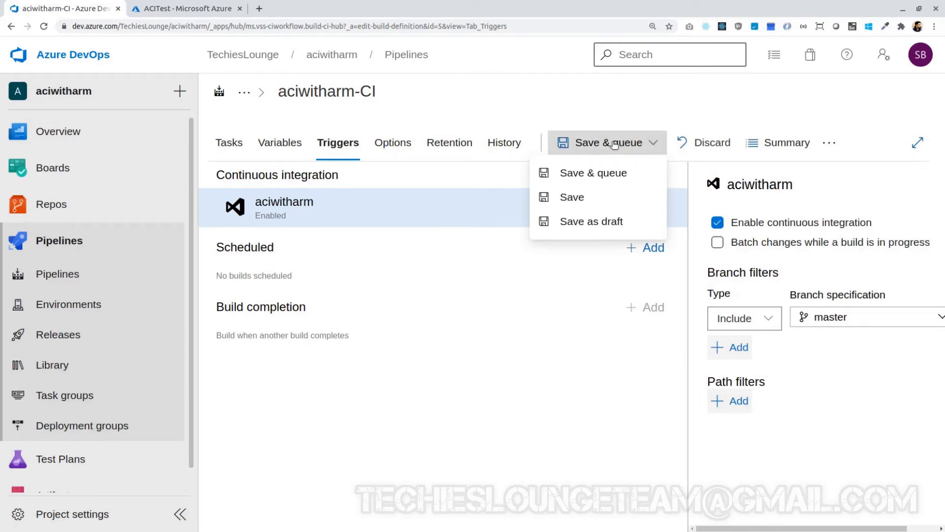
pyautogui.click(589, 197)
pyautogui.click(549, 343)
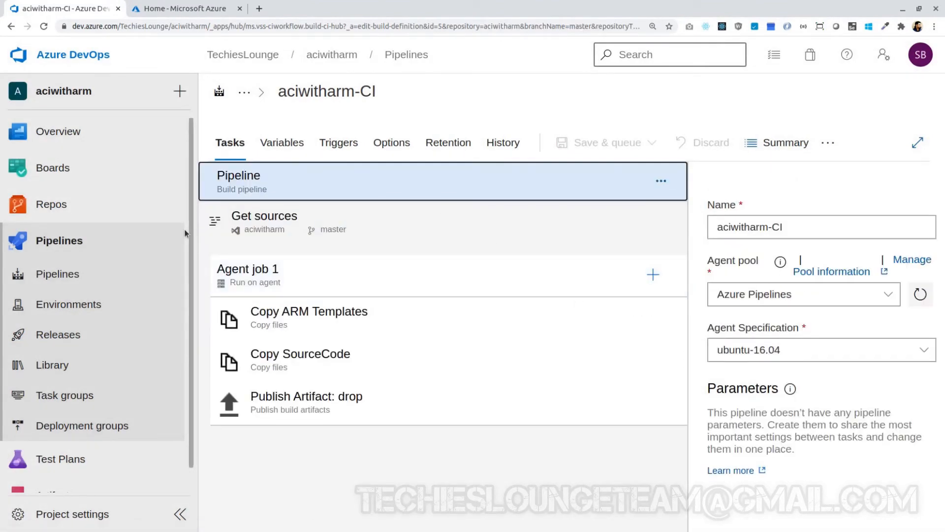
# - Open aciwitharm-CI run #30 and review Agent job 1's logs
pyautogui.click(86, 279)
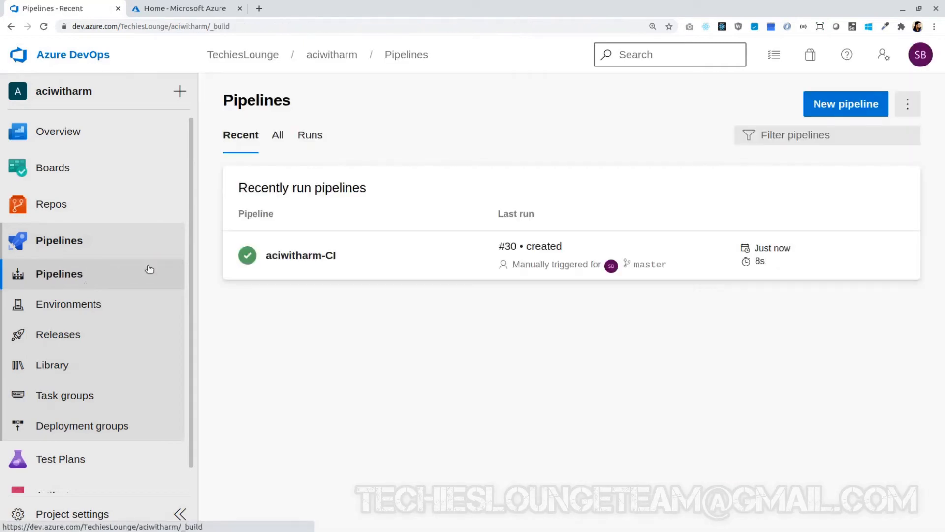
pyautogui.click(306, 259)
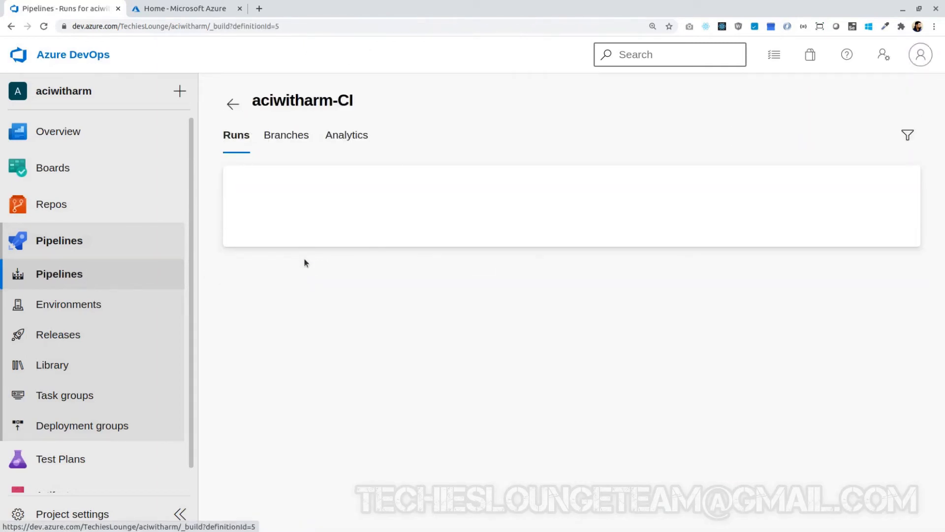
pyautogui.click(310, 231)
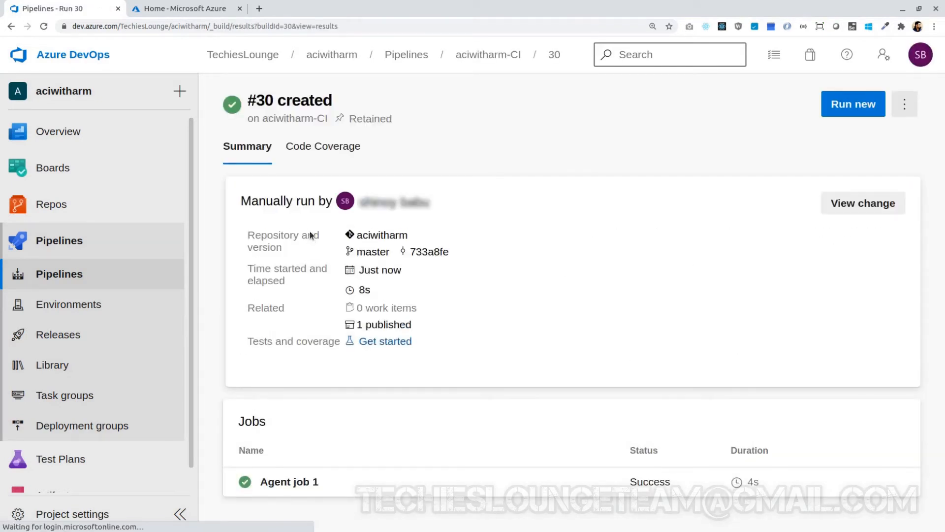
pyautogui.click(311, 482)
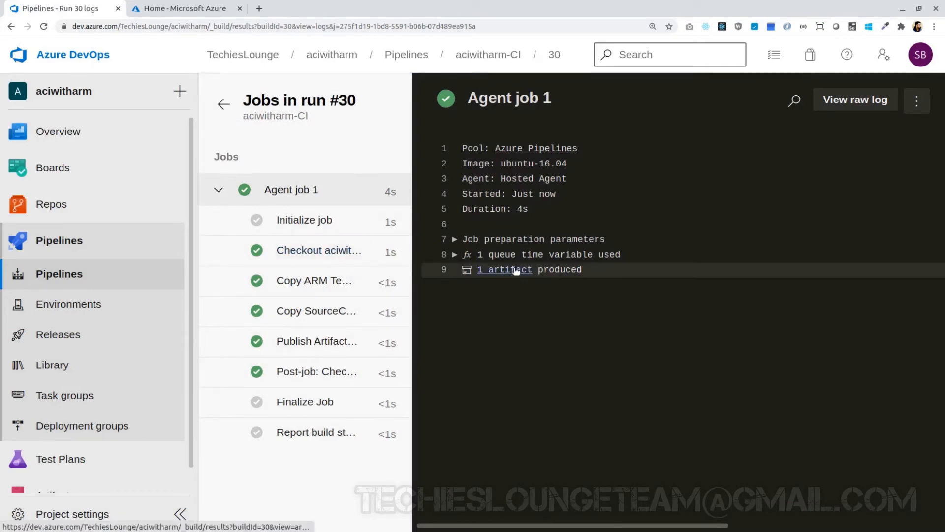
pyautogui.click(226, 109)
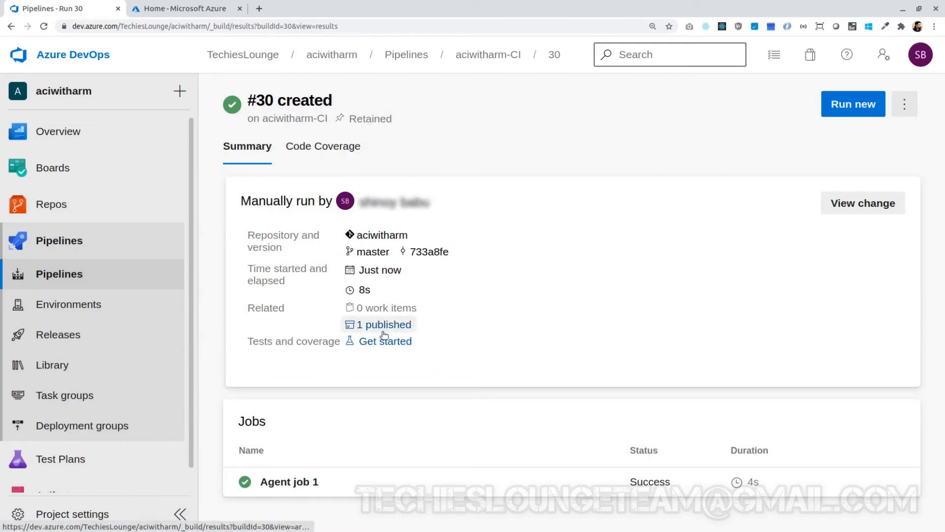
# - Inspect run #30's drop artifact folders, then show Azure Portal's All services list
pyautogui.click(385, 329)
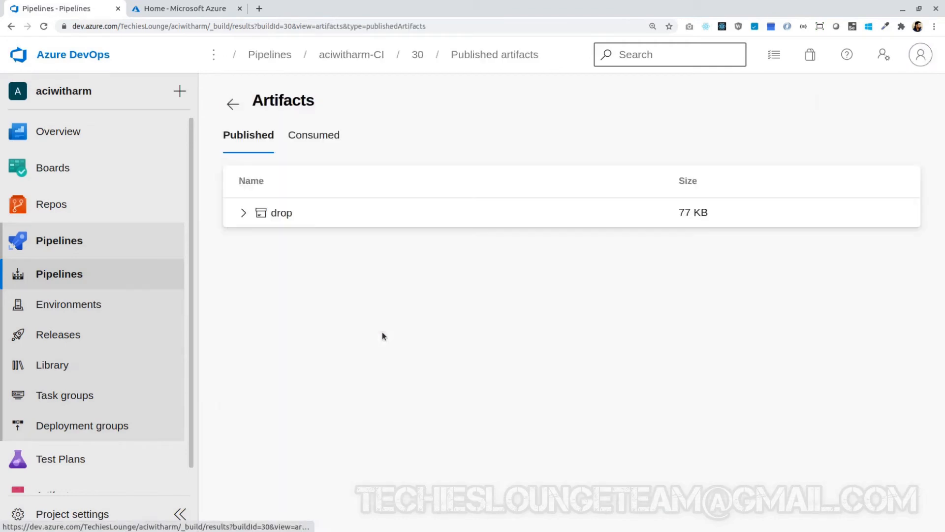
pyautogui.click(244, 213)
pyautogui.click(255, 242)
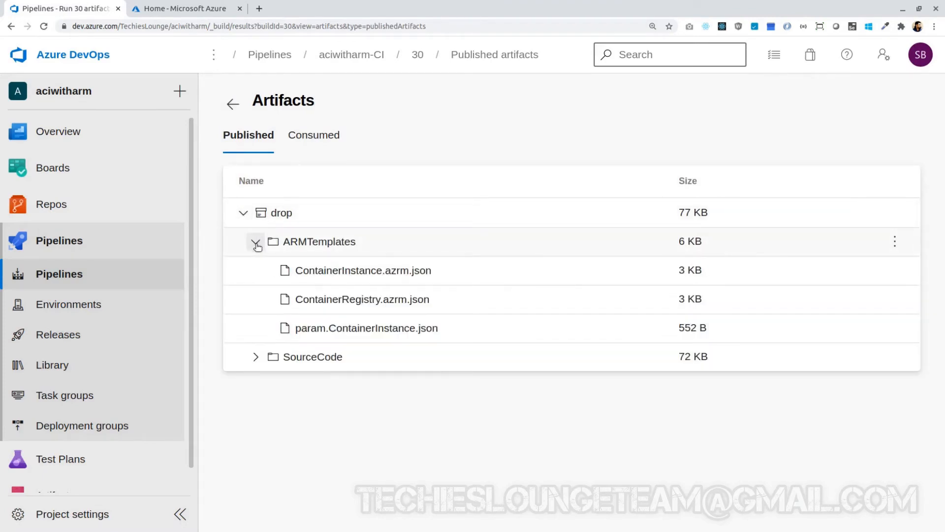
pyautogui.click(255, 356)
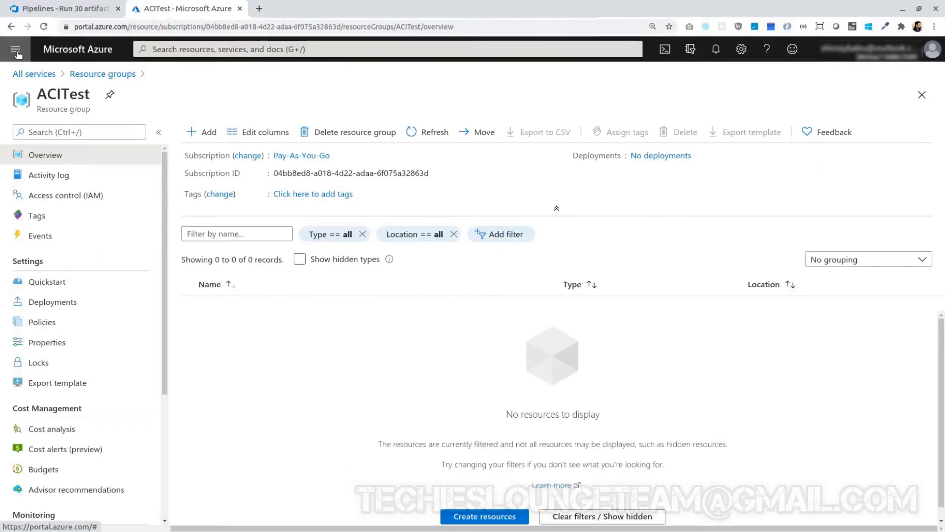
pyautogui.click(15, 50)
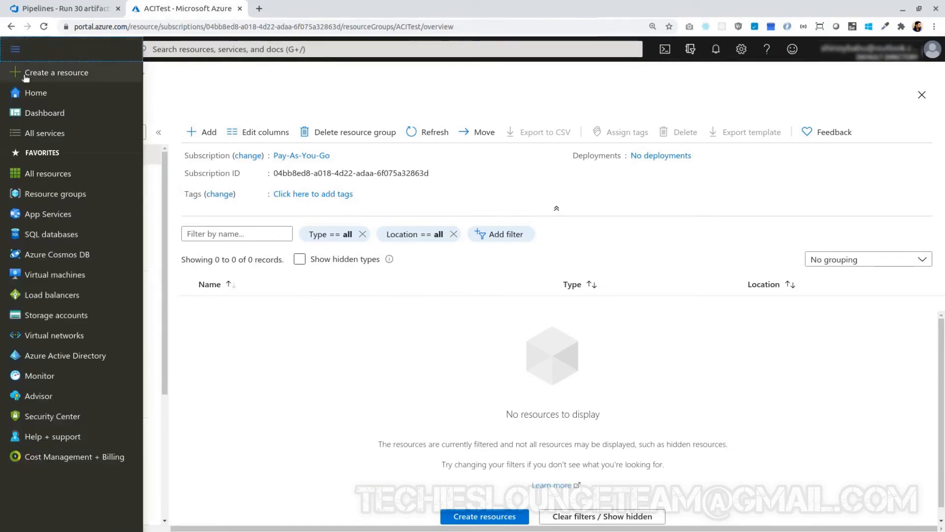
pyautogui.click(52, 138)
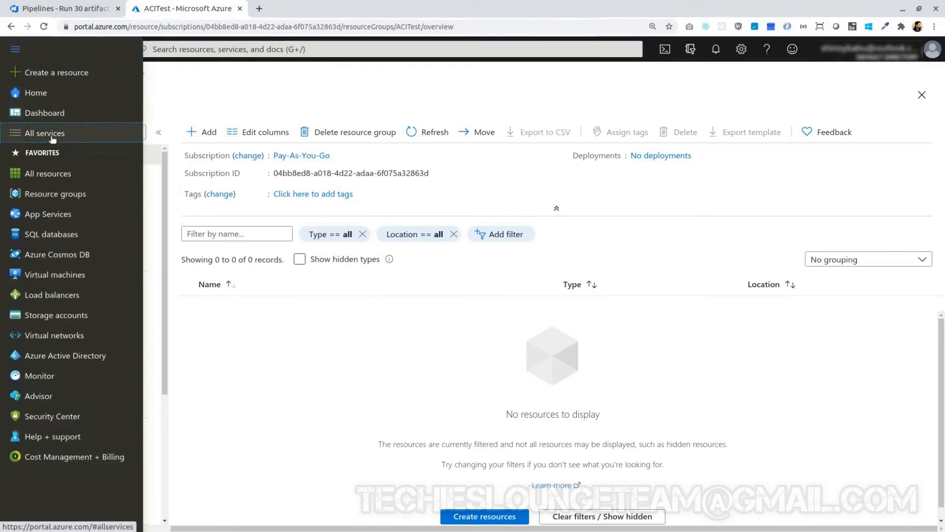
# - Find Subscriptions via 'subsc', select Pay-As-You-Go, and open its Resource providers page
pyautogui.click(174, 82)
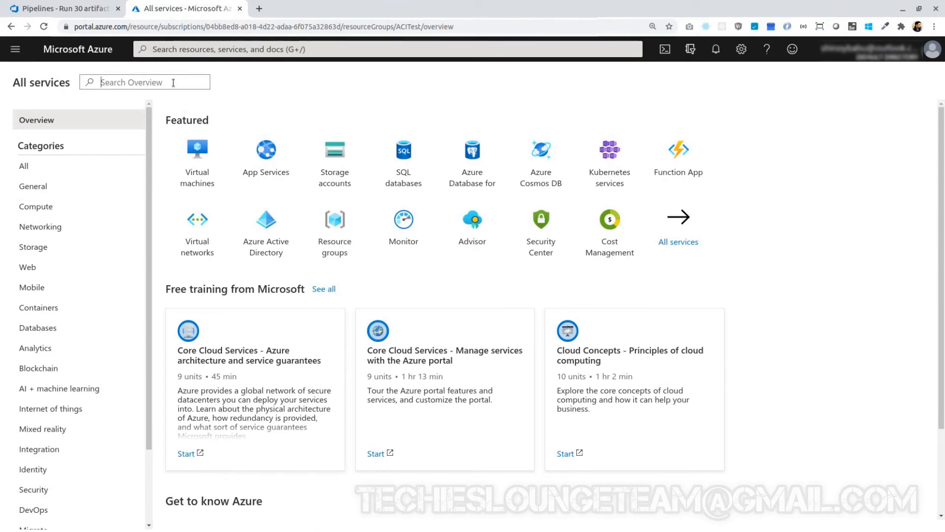
pyautogui.write('subsc')
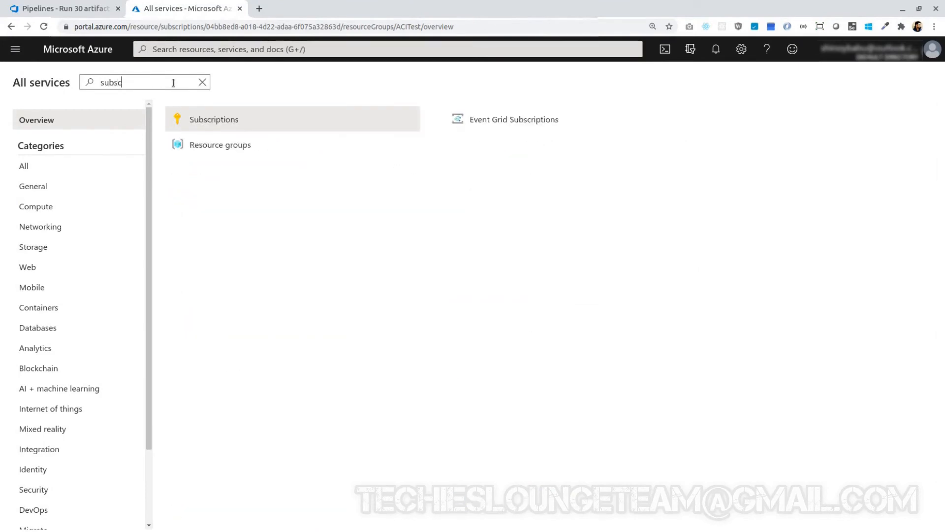
pyautogui.click(213, 119)
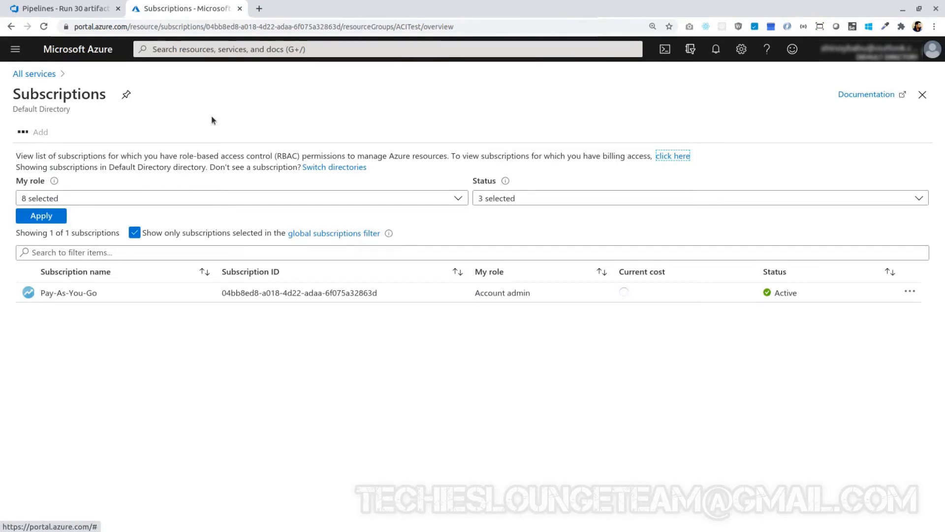
pyautogui.click(52, 293)
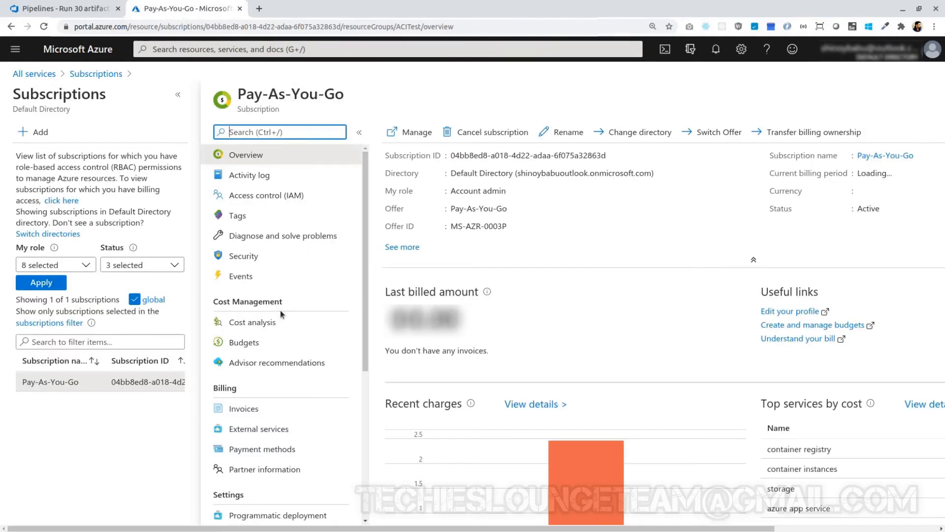
pyautogui.write('resource')
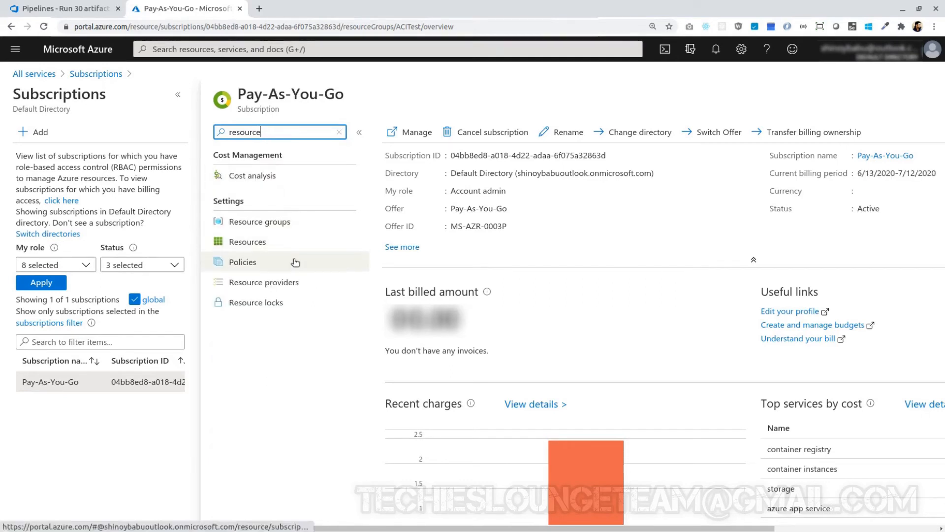
pyautogui.click(293, 288)
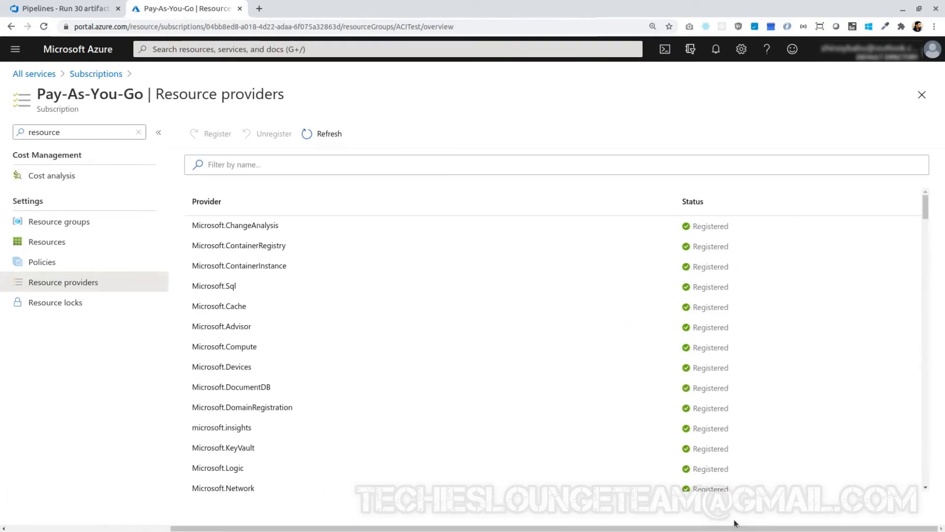
# - Filter the Azure providers to microsoft.container and check ContainerRegistry, ContainerInstance and ContainerService registration
pyautogui.click(292, 163)
pyautogui.write('mi')
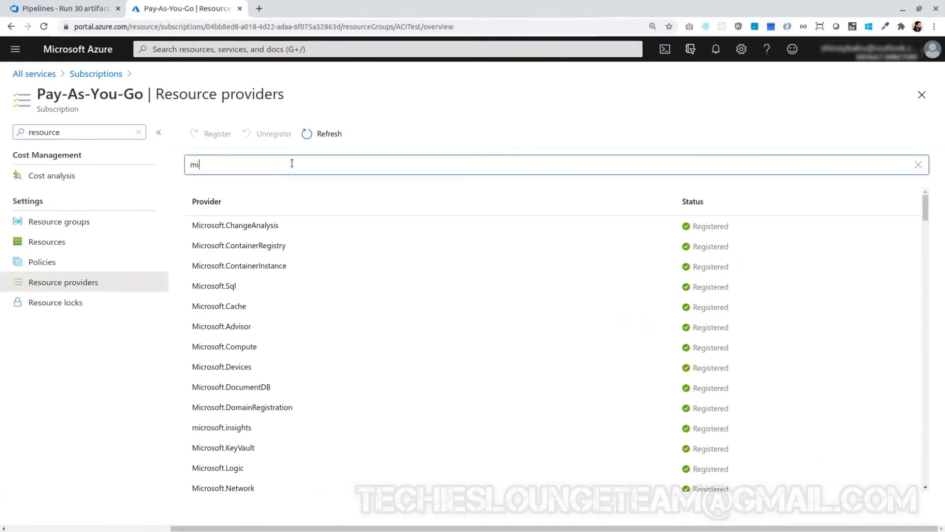
pyautogui.write('crosoft.con')
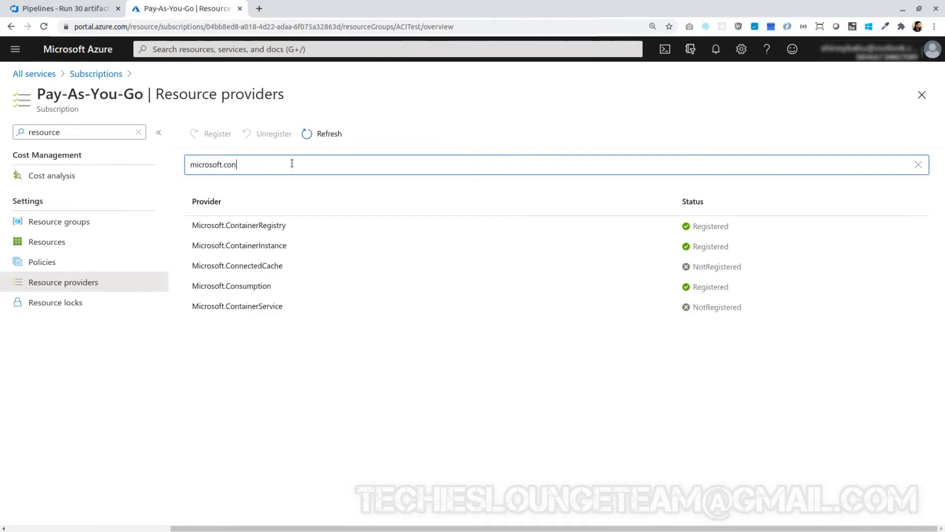
pyautogui.write('ta')
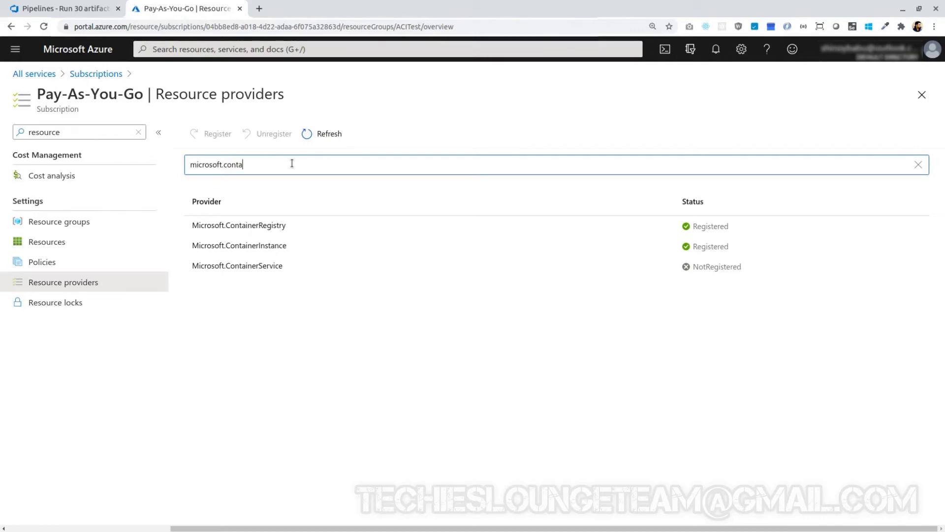
pyautogui.write('iner')
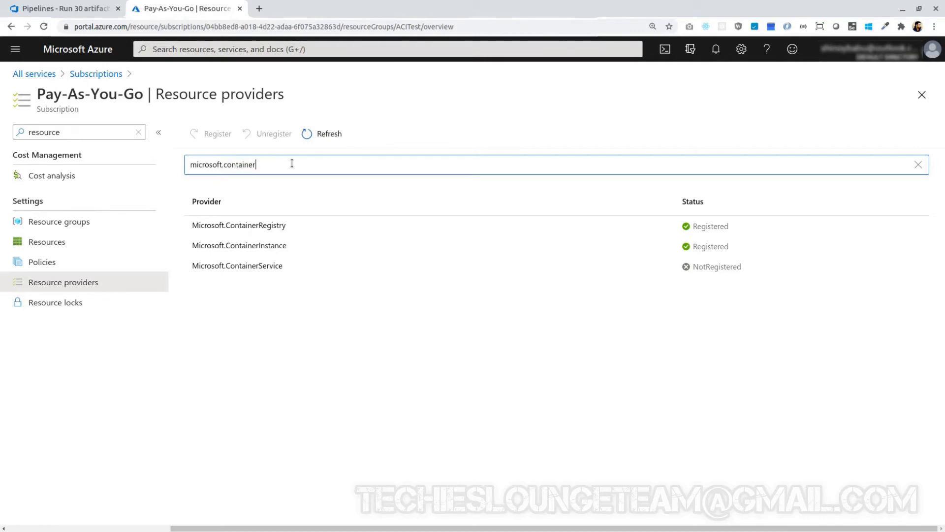
pyautogui.click(274, 228)
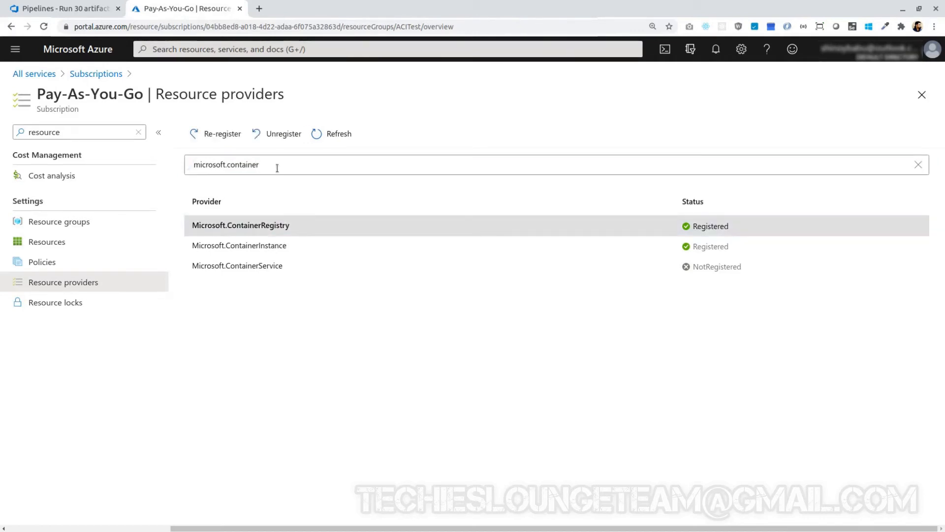
pyautogui.click(289, 224)
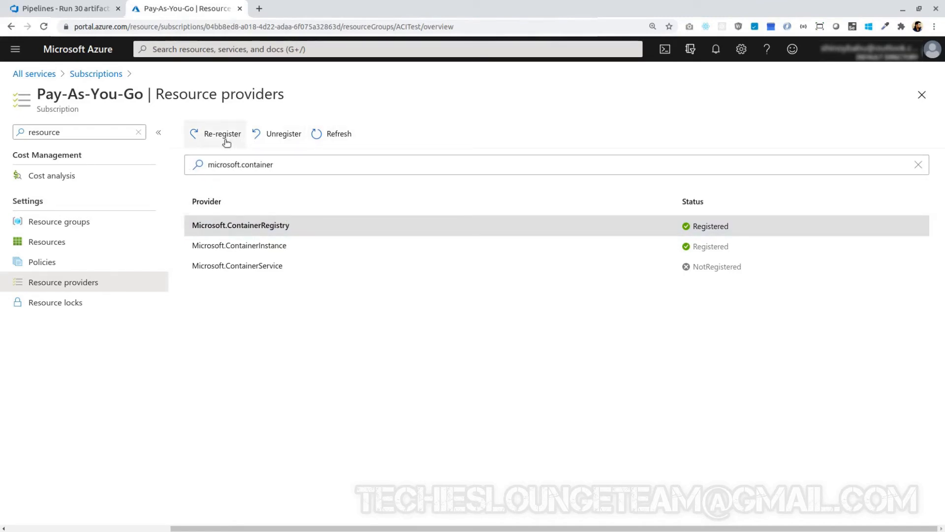
pyautogui.click(279, 245)
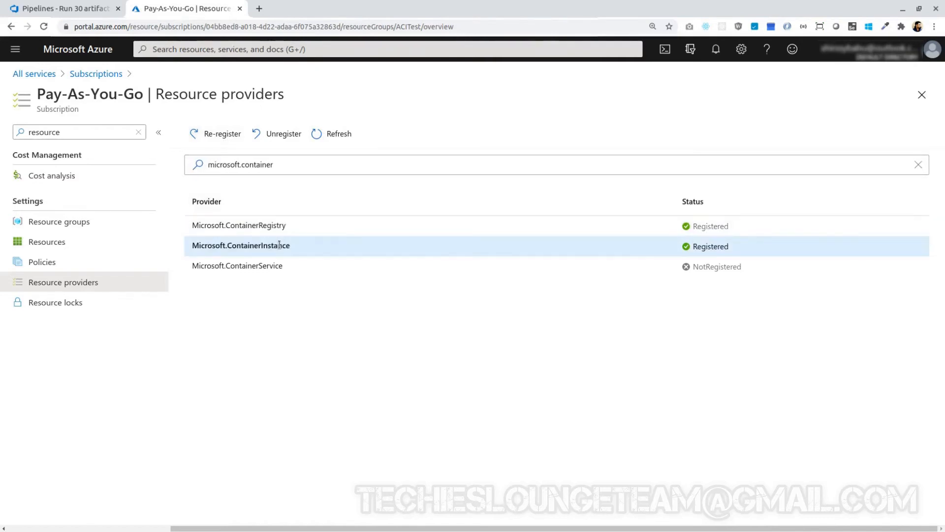
pyautogui.click(291, 271)
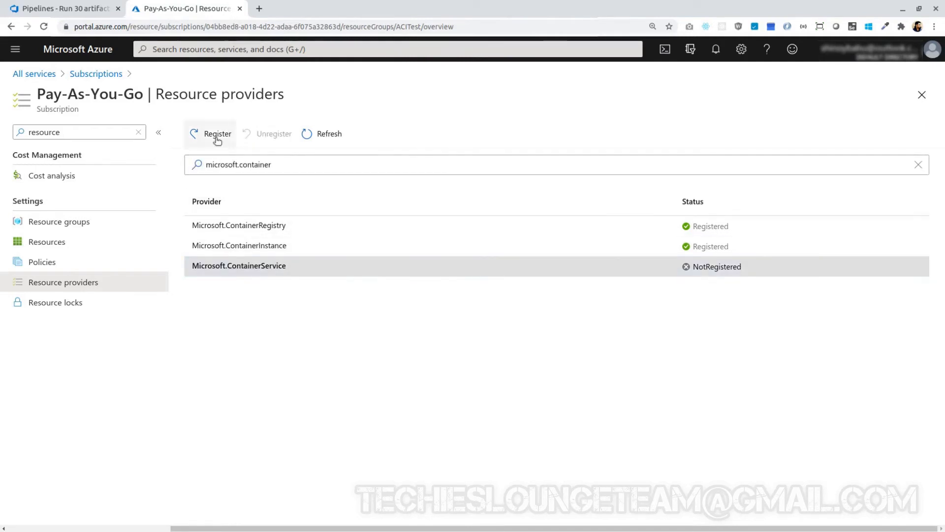
pyautogui.click(266, 245)
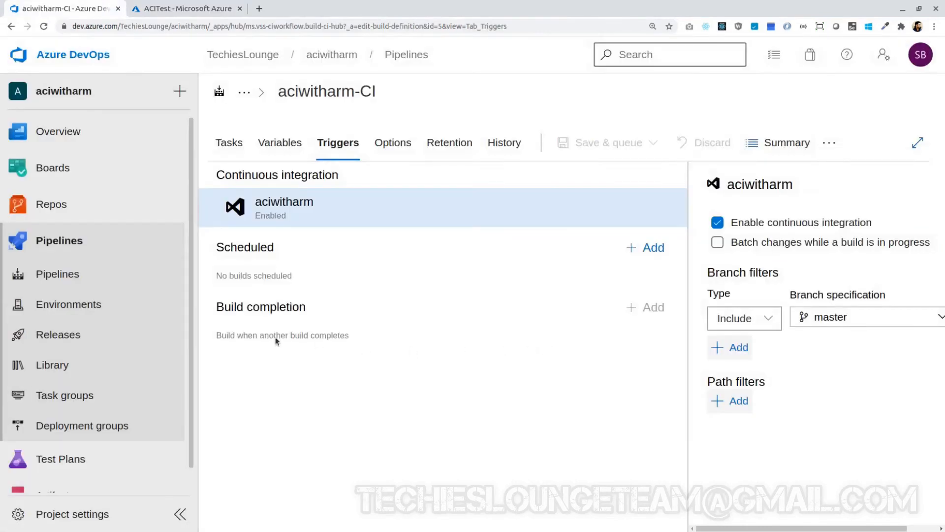
# - Create a new release pipeline from an Empty job and rename Stage 1 to DEV
pyautogui.click(90, 335)
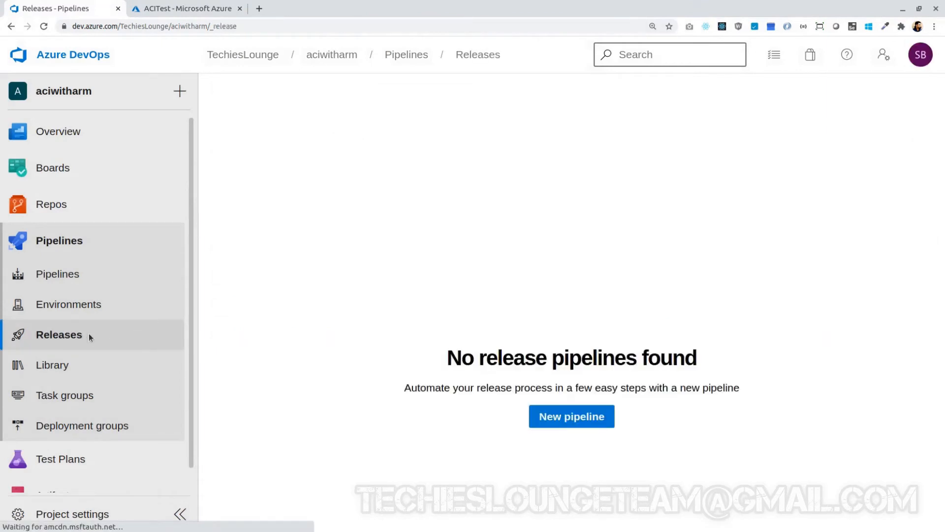
pyautogui.click(561, 415)
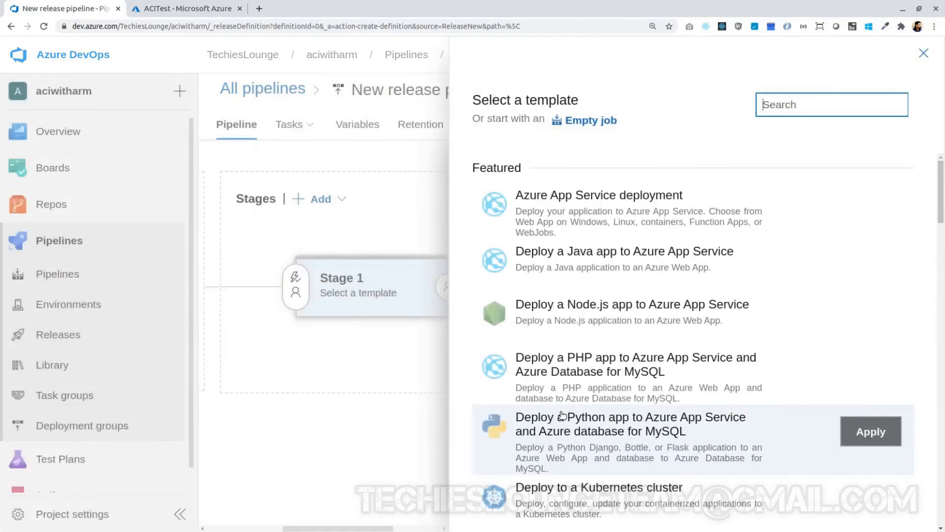
pyautogui.click(596, 125)
pyautogui.moveTo(542, 282); pyautogui.dragTo(454, 281)
pyautogui.write('DEV')
pyautogui.click(806, 213)
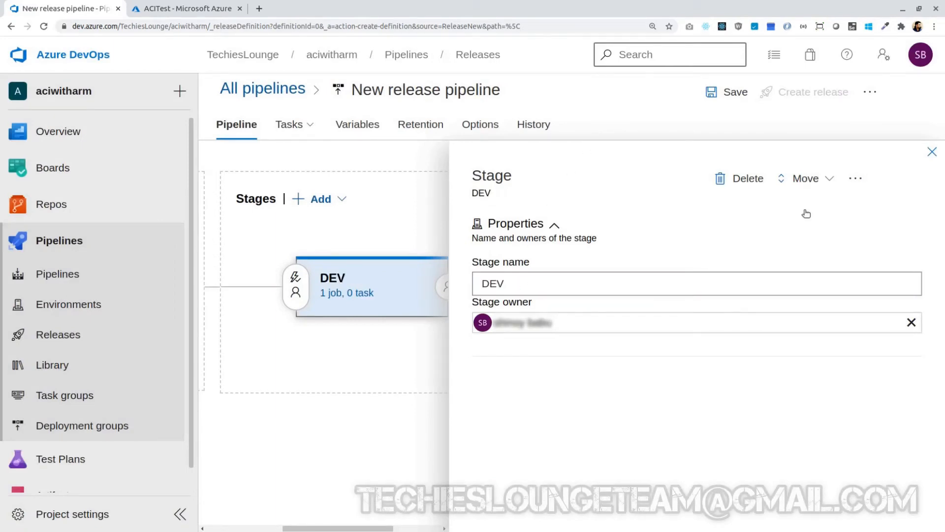
pyautogui.click(932, 151)
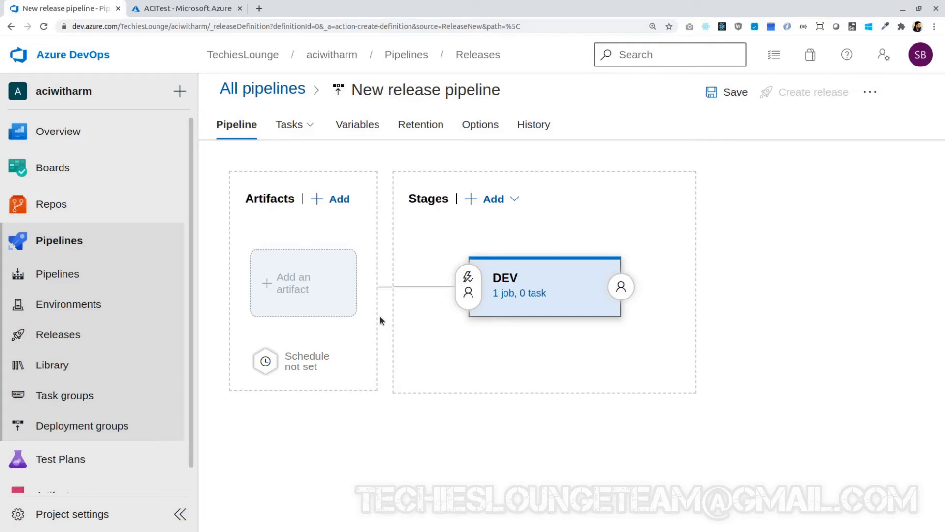
# - Add the aciwitharm-CI build pipeline as the release pipeline's artifact
pyautogui.click(307, 293)
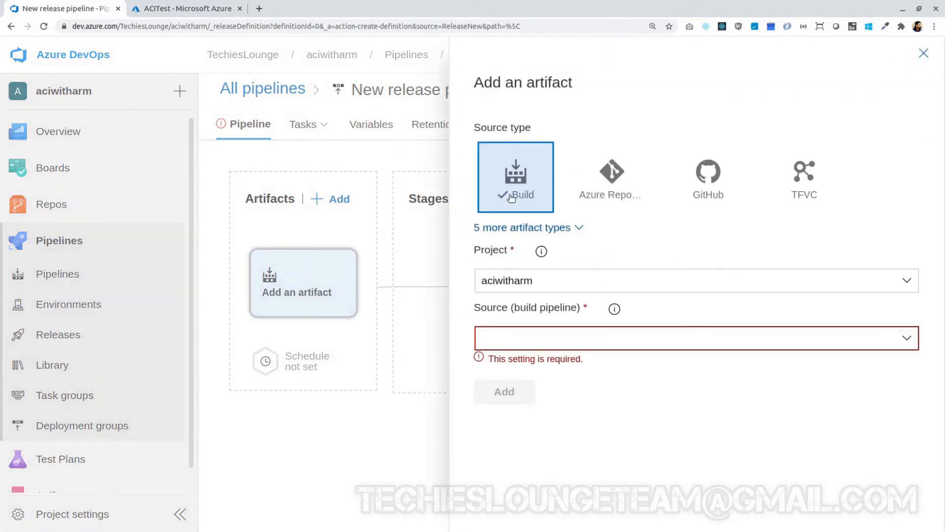
pyautogui.click(907, 339)
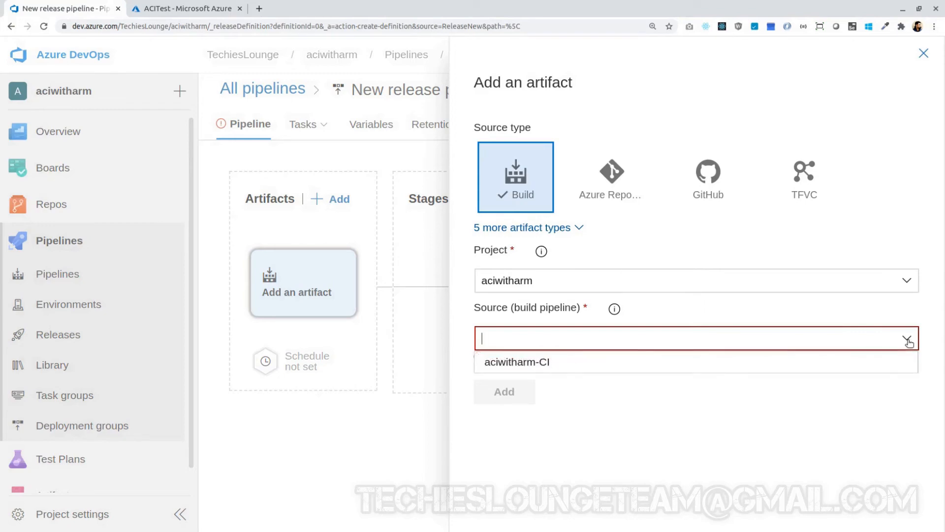
pyautogui.click(621, 367)
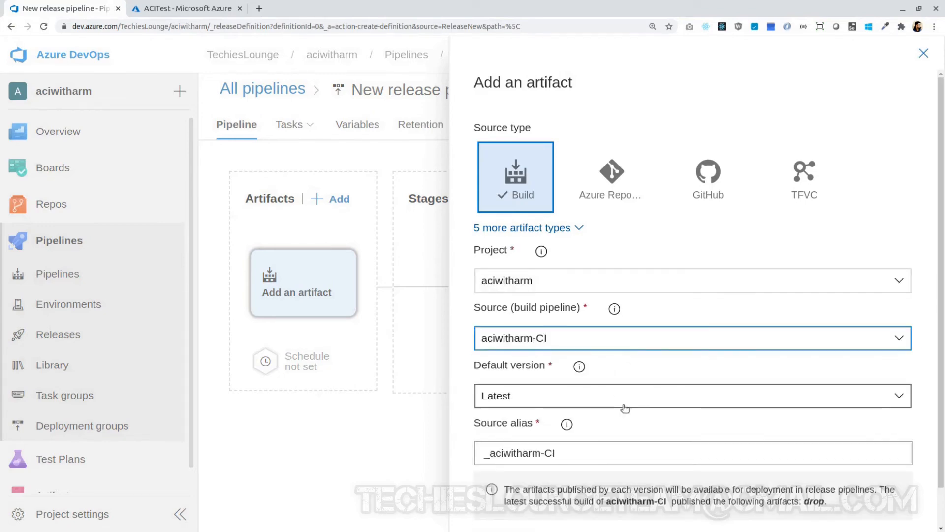
pyautogui.scroll(-1, 625, 408)
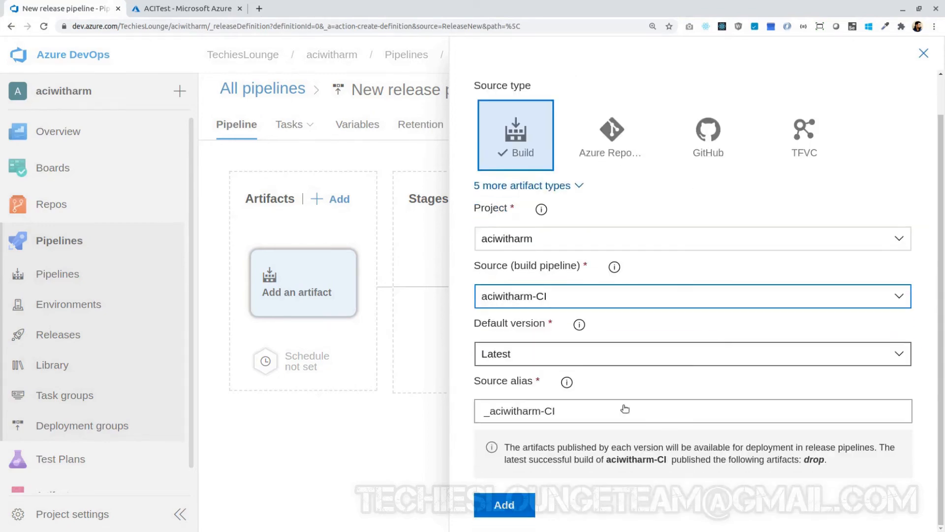
pyautogui.click(499, 504)
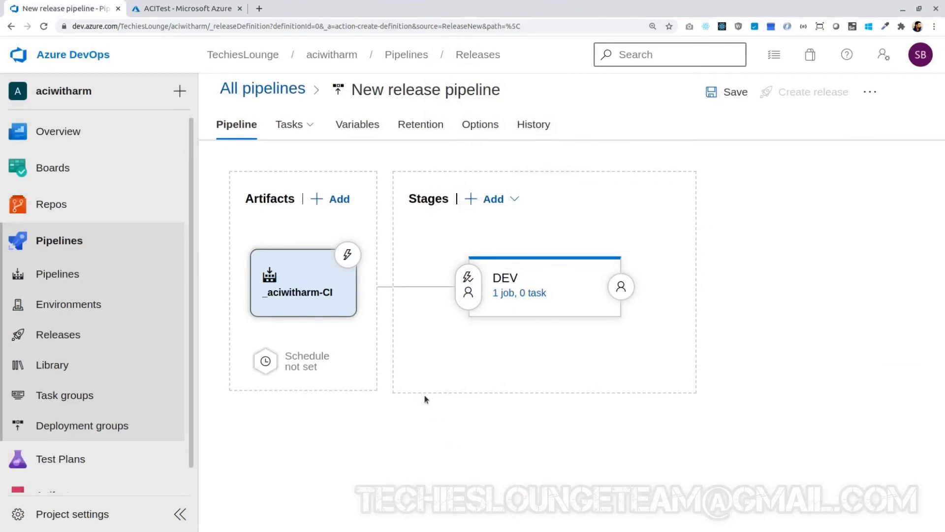
# - Enable the artifact's continuous deployment trigger to release on every new build
pyautogui.click(348, 254)
pyautogui.click(480, 224)
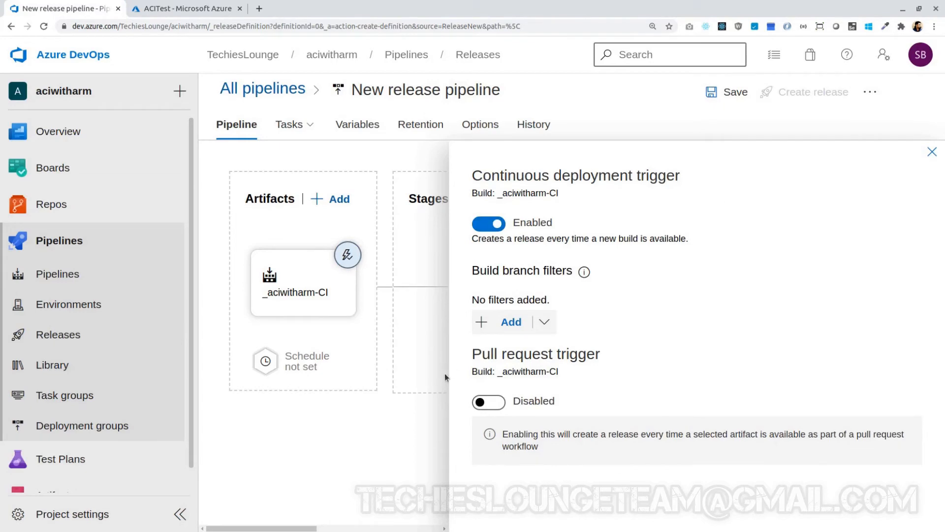
pyautogui.click(929, 151)
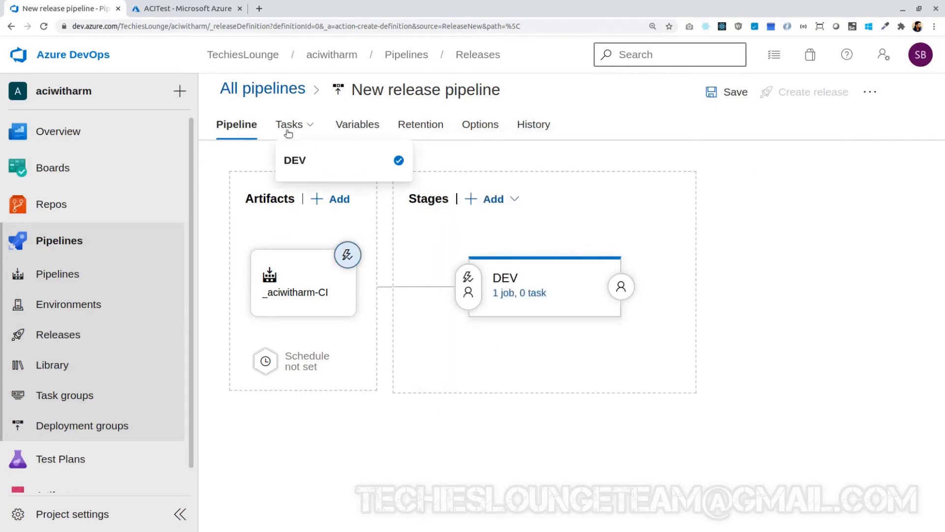
# - Define pipeline variables resourceGroupName = ACITest and resourceGroupLocation = eastus
pyautogui.click(359, 126)
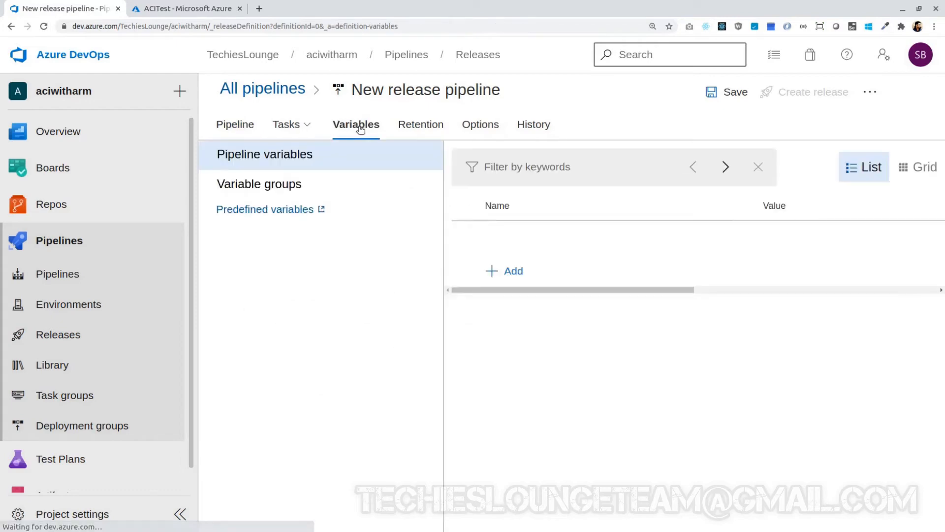
pyautogui.click(498, 280)
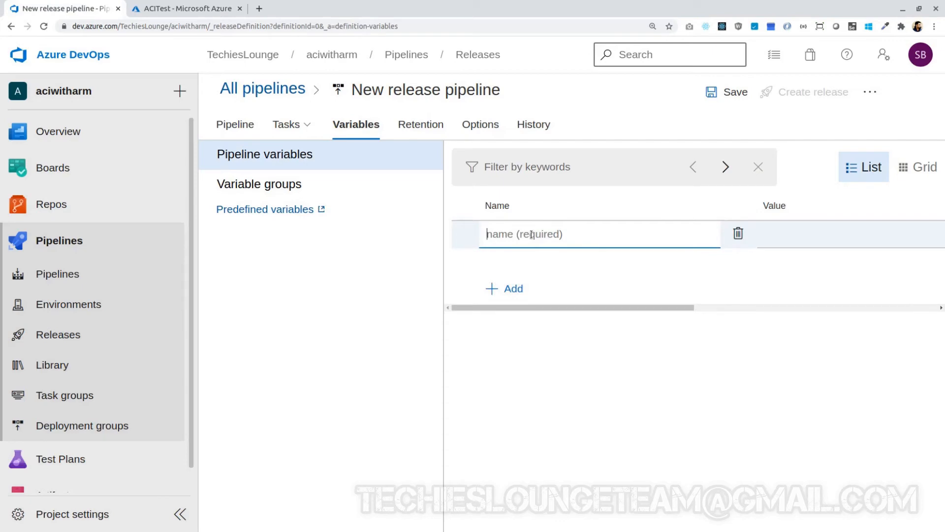
pyautogui.write('resourceGroupName')
pyautogui.press('Tab')
pyautogui.click(505, 289)
pyautogui.write('resourceGroupLocation')
pyautogui.click(791, 261)
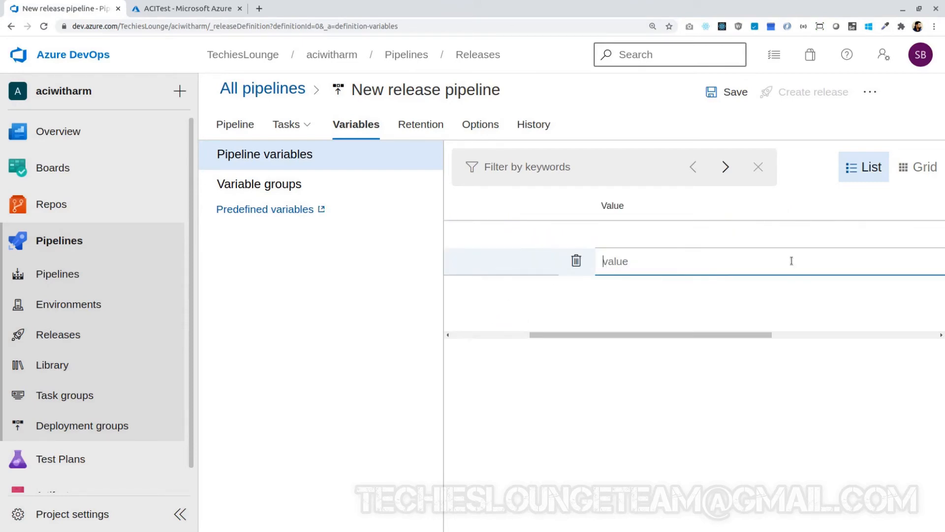
pyautogui.write('eastus')
pyautogui.click(754, 235)
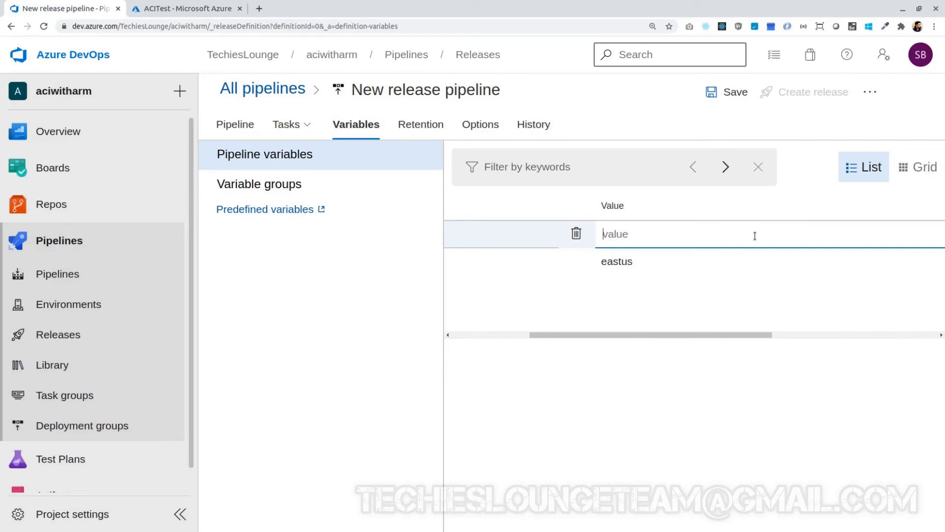
pyautogui.hscroll(-3, 700, 289)
pyautogui.write('ACITest')
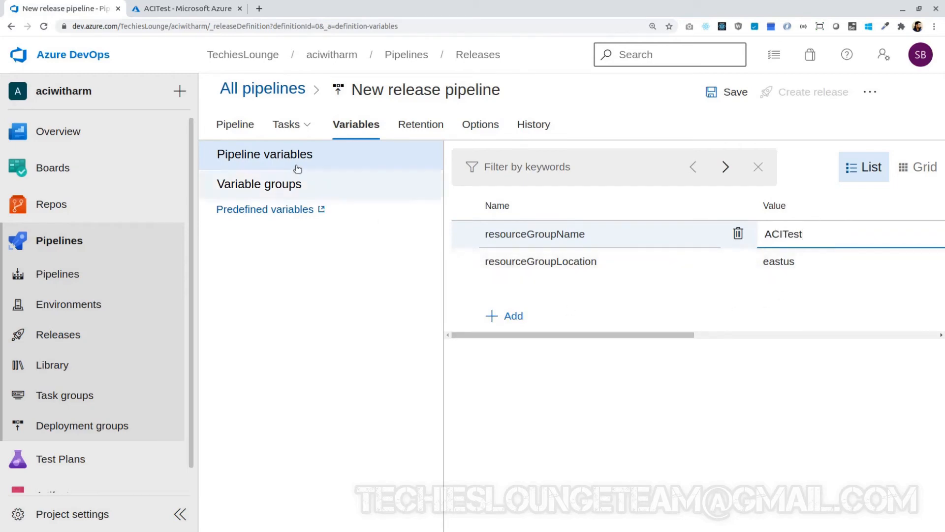
pyautogui.click(288, 124)
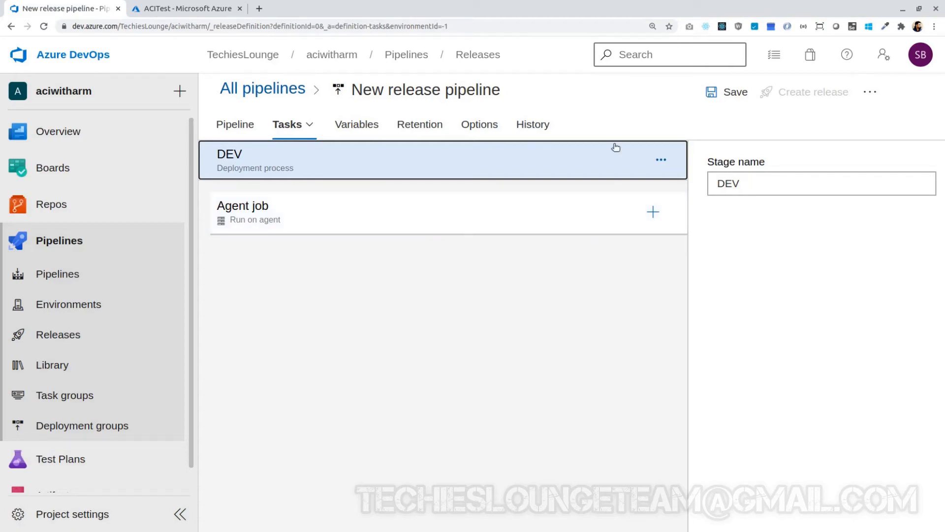
# - Save the release pipeline and set the DEV agent job's specification to ubuntu-16.04
pyautogui.click(733, 94)
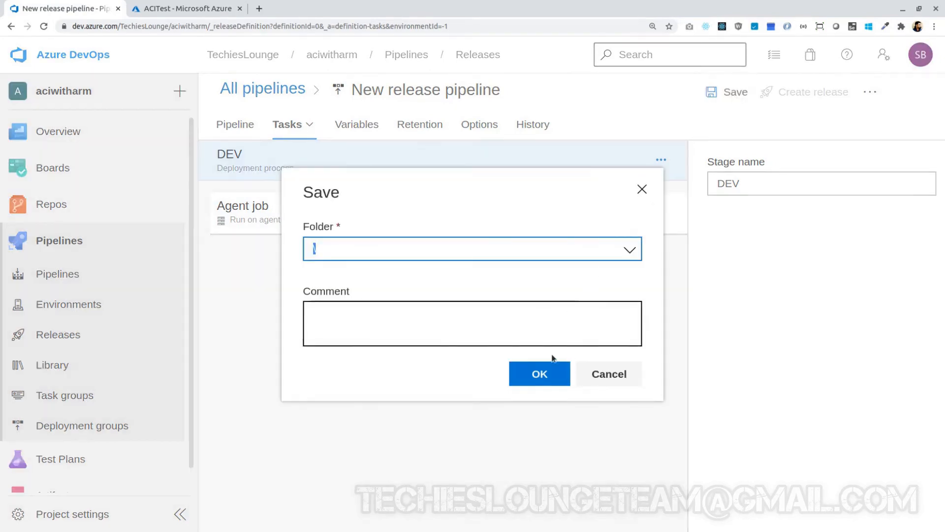
pyautogui.click(542, 376)
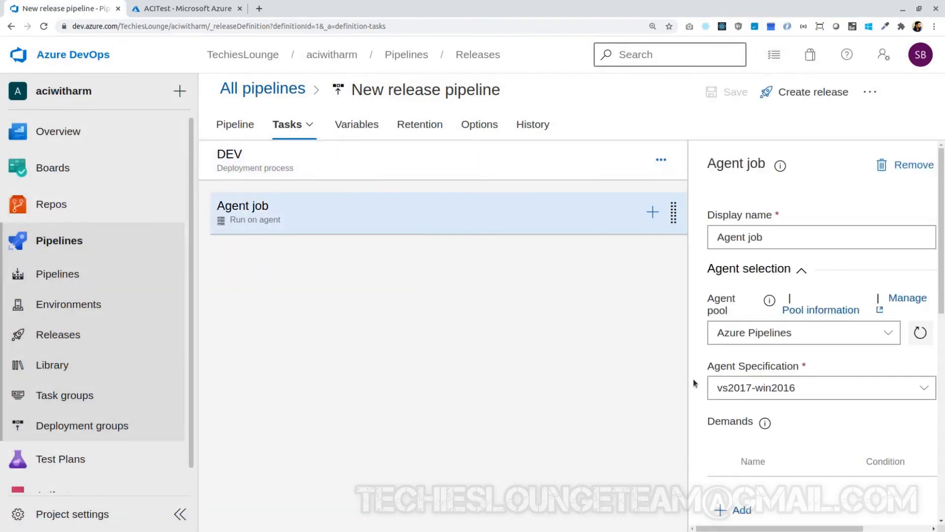
pyautogui.click(770, 387)
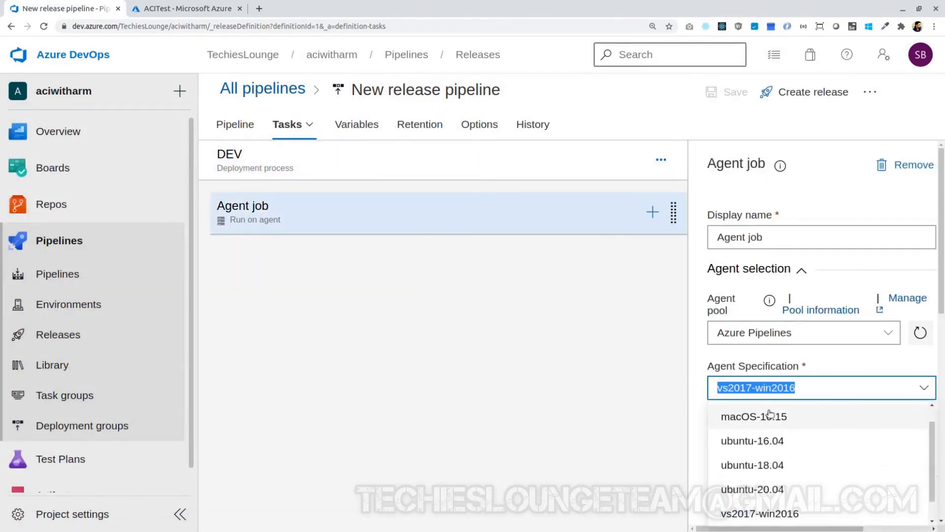
pyautogui.click(780, 445)
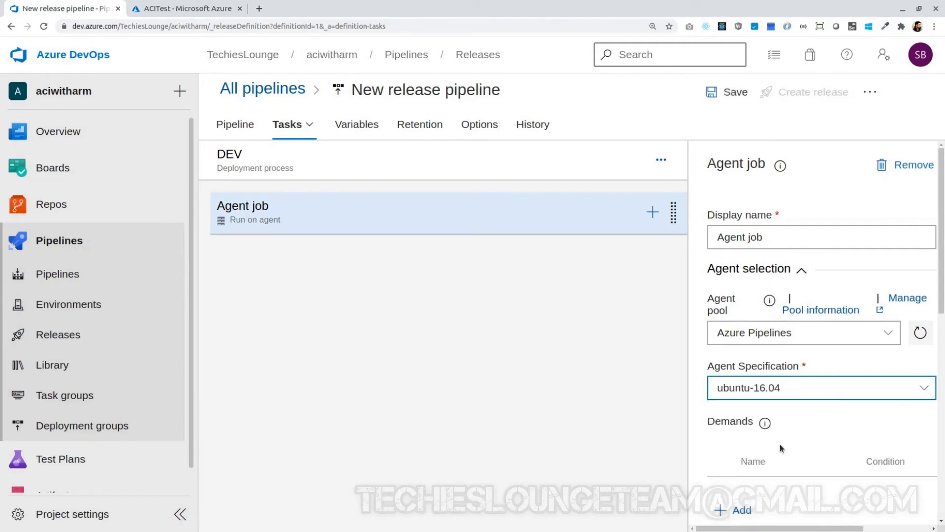
pyautogui.click(578, 401)
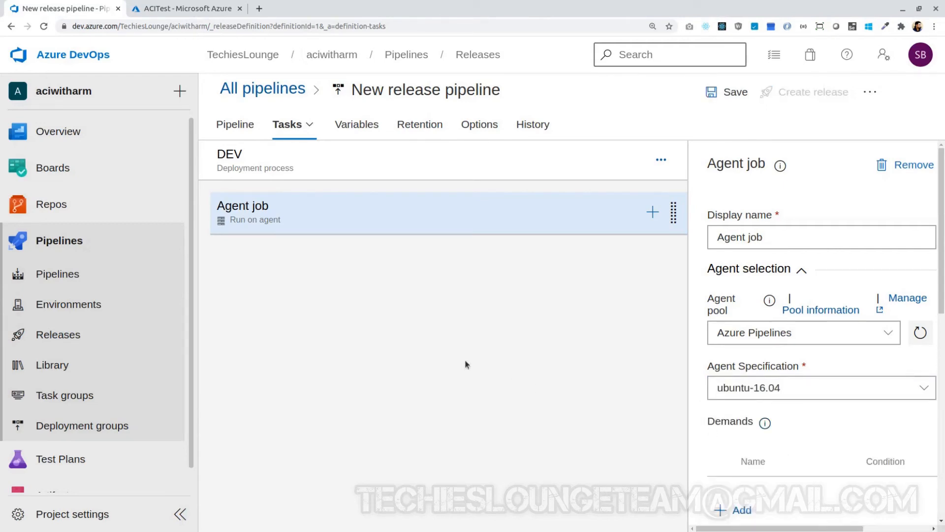
pyautogui.click(652, 214)
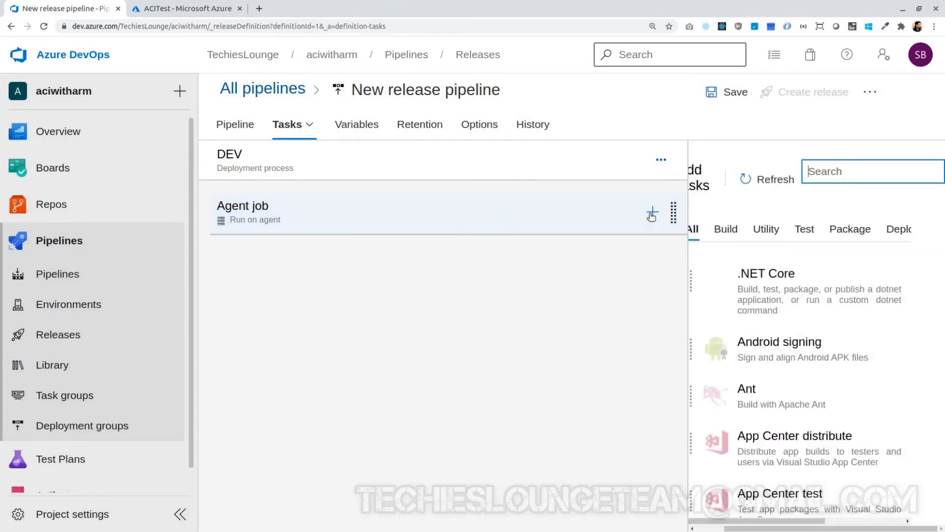
# - Search 'arm template' and add the ARM template deployment task to the DEV agent job
pyautogui.click(594, 174)
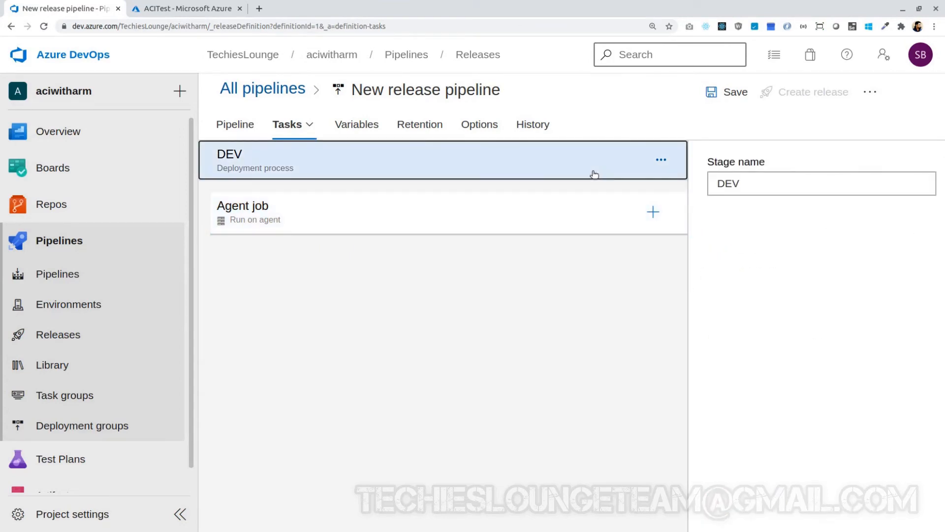
pyautogui.click(618, 215)
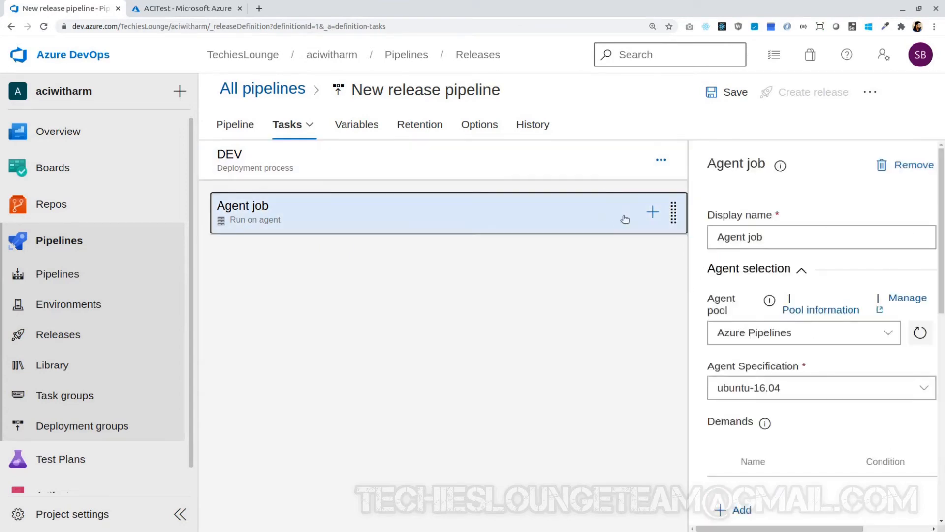
pyautogui.click(653, 213)
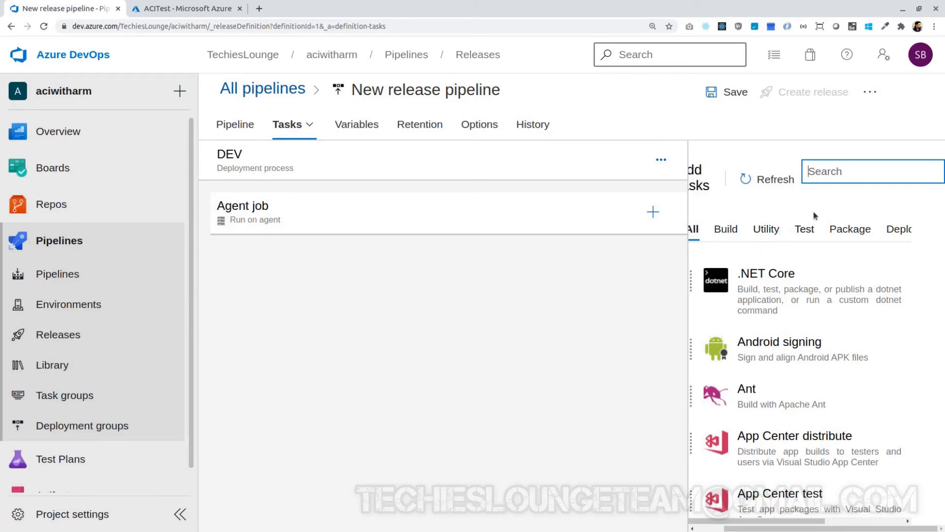
pyautogui.write('arm template')
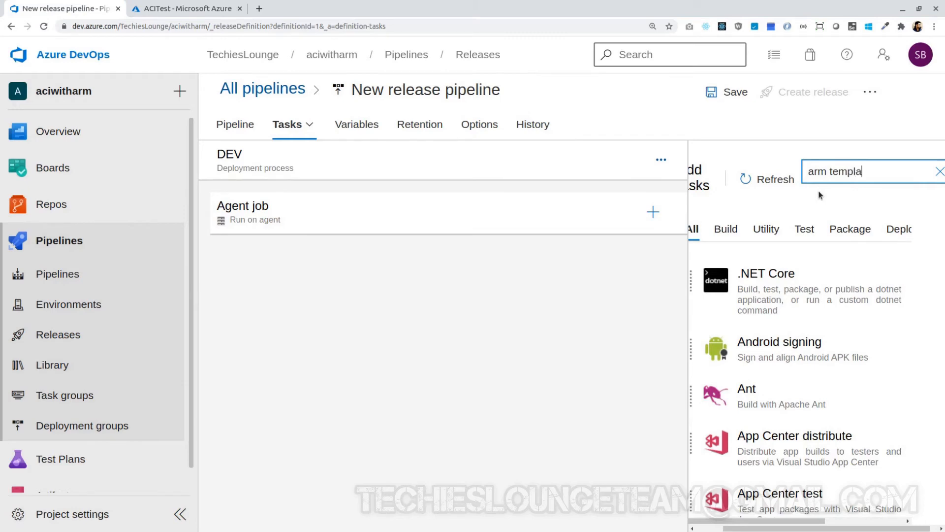
pyautogui.moveTo(820, 294)
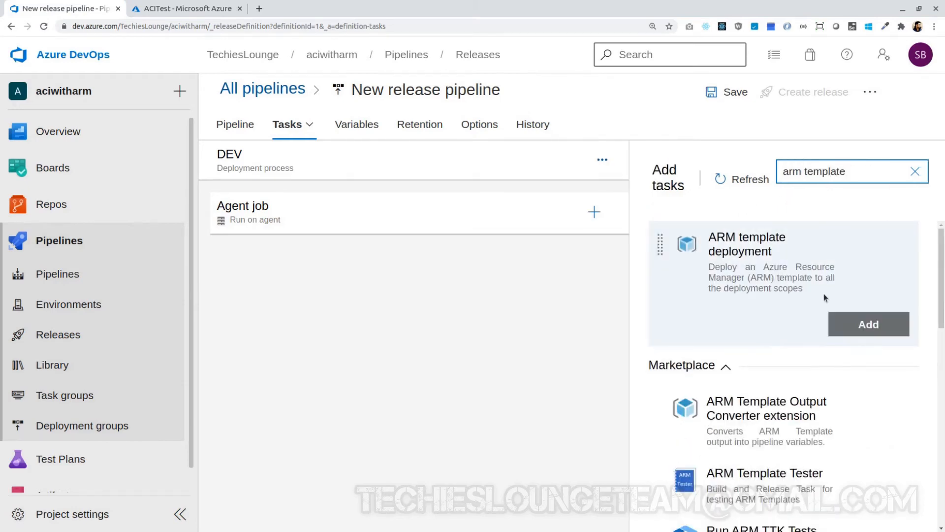
pyautogui.click(857, 321)
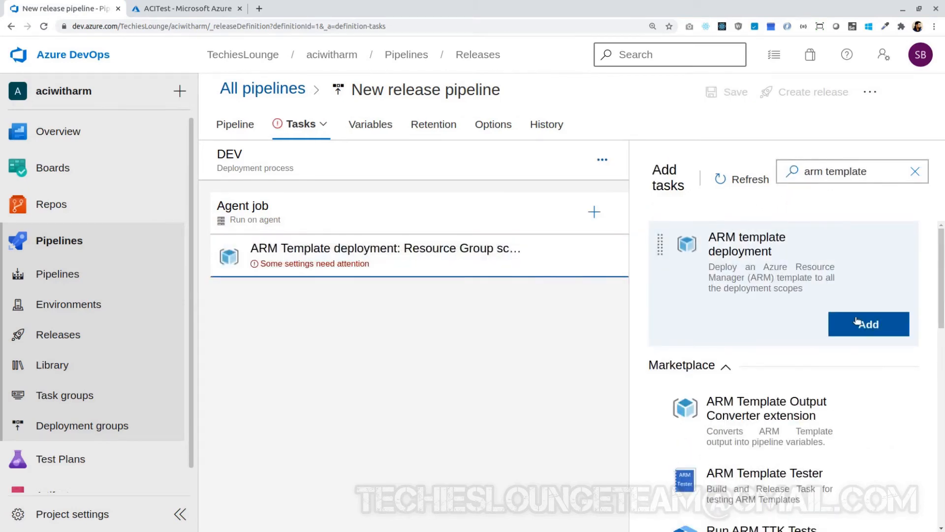
# - Rename the task's display name to 'ARM Template deployment: ACR'
pyautogui.click(507, 267)
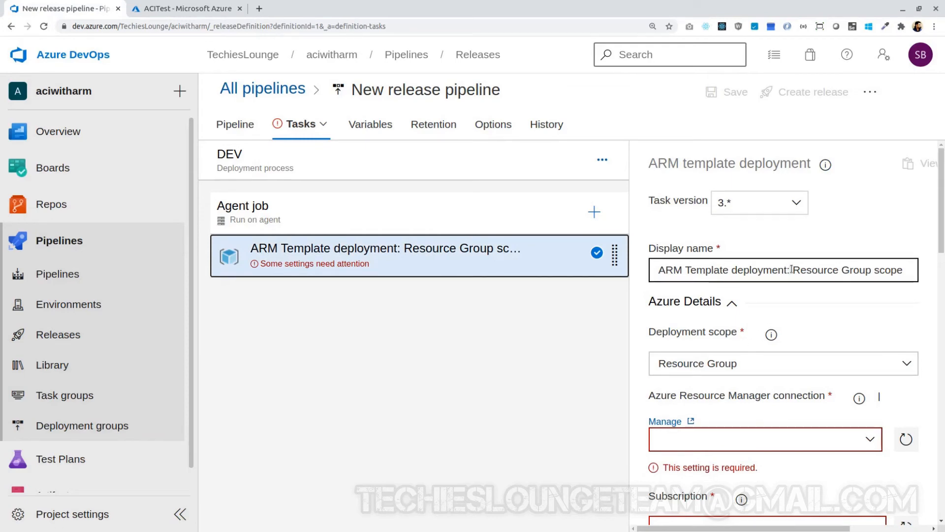
pyautogui.moveTo(792, 270); pyautogui.dragTo(908, 273)
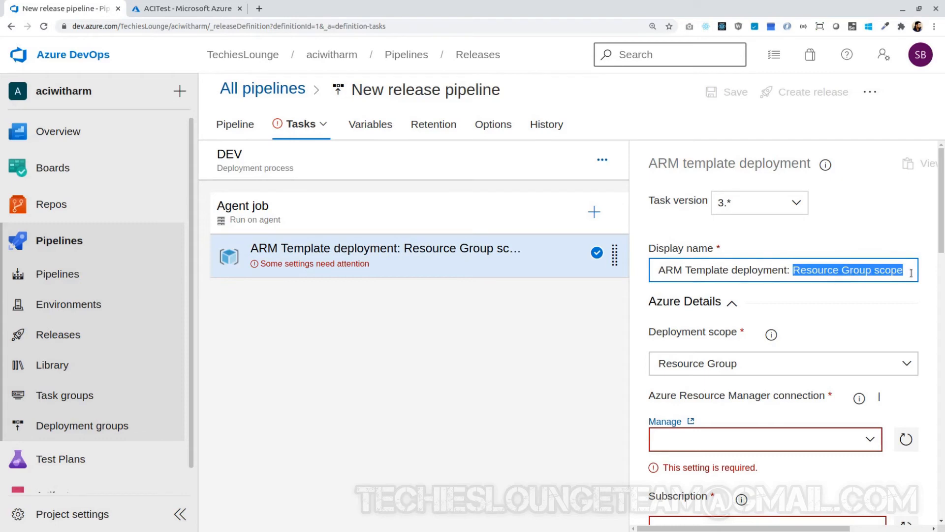
pyautogui.write('ACR')
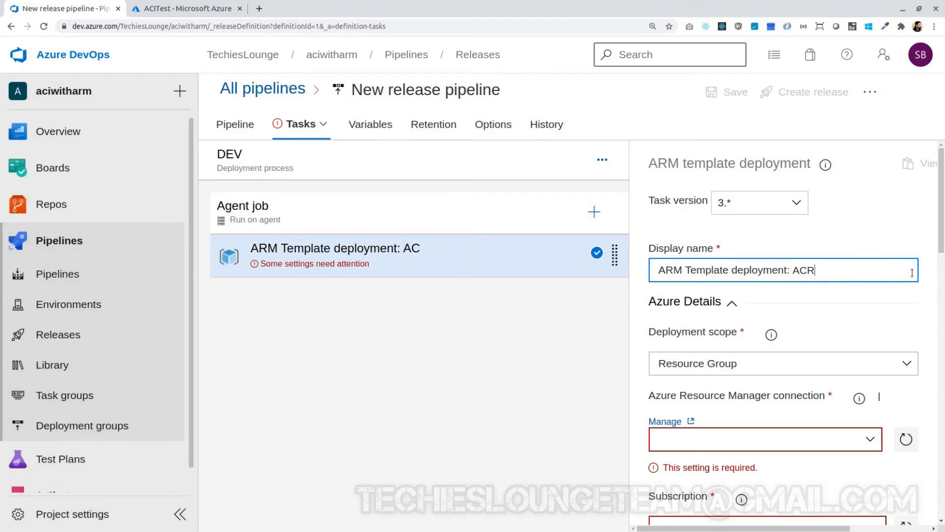
pyautogui.press('BackSpace')
pyautogui.write('I')
pyautogui.scroll(-2, 782, 295)
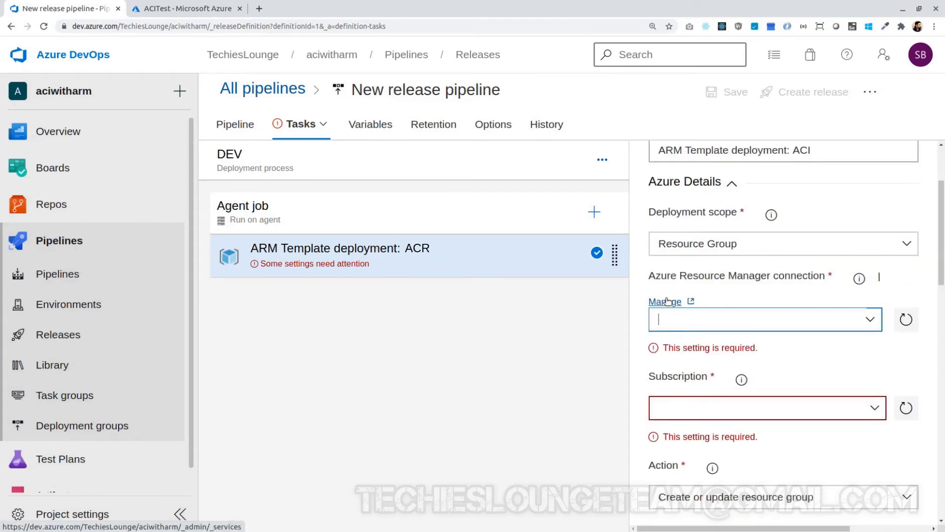
pyautogui.click(667, 300)
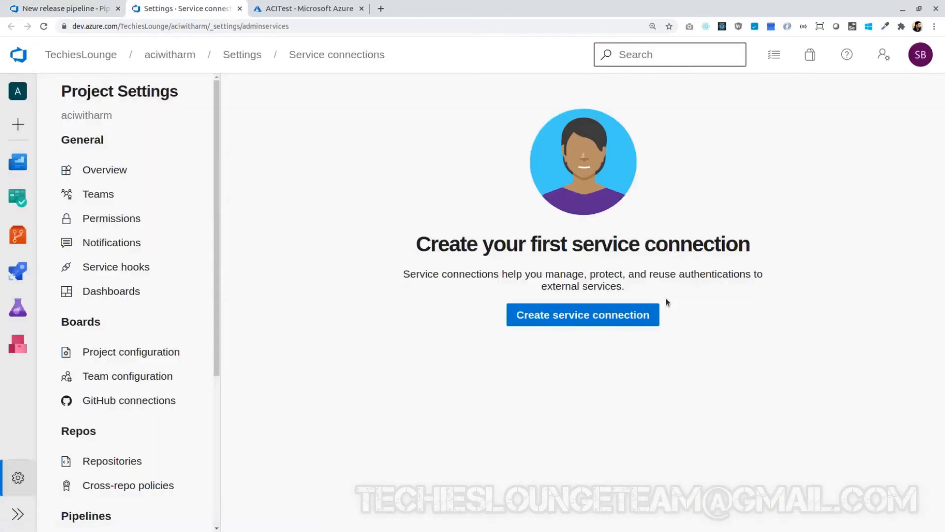
# - Start an Azure Resource Manager service connection with automatic service principal, then close that tab
pyautogui.click(630, 325)
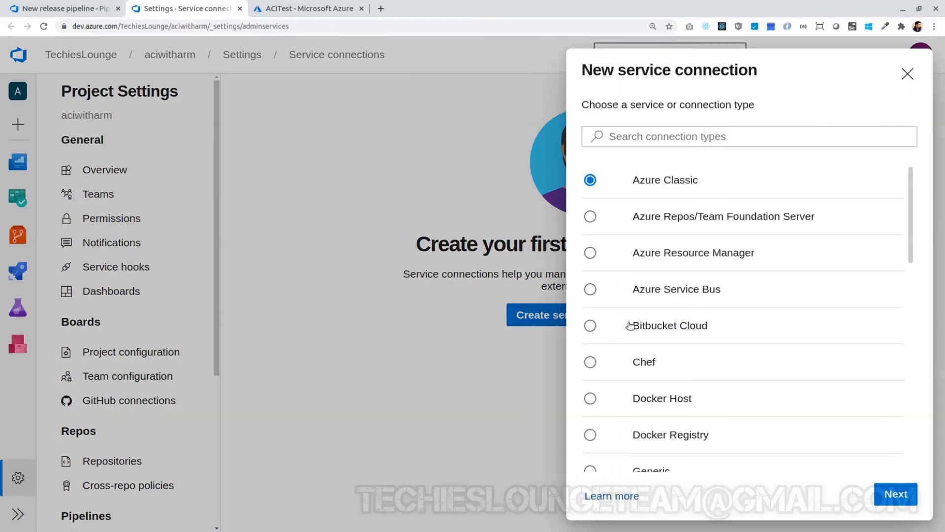
pyautogui.click(590, 253)
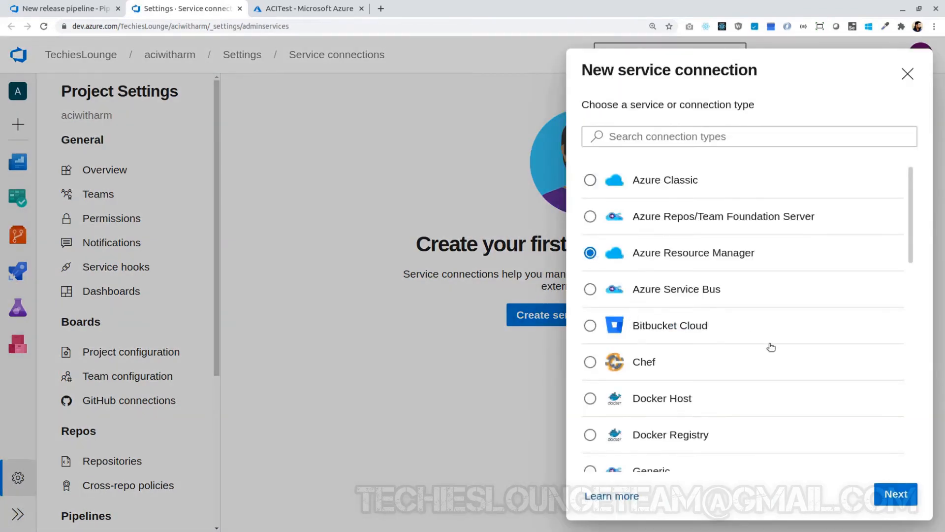
pyautogui.click(897, 494)
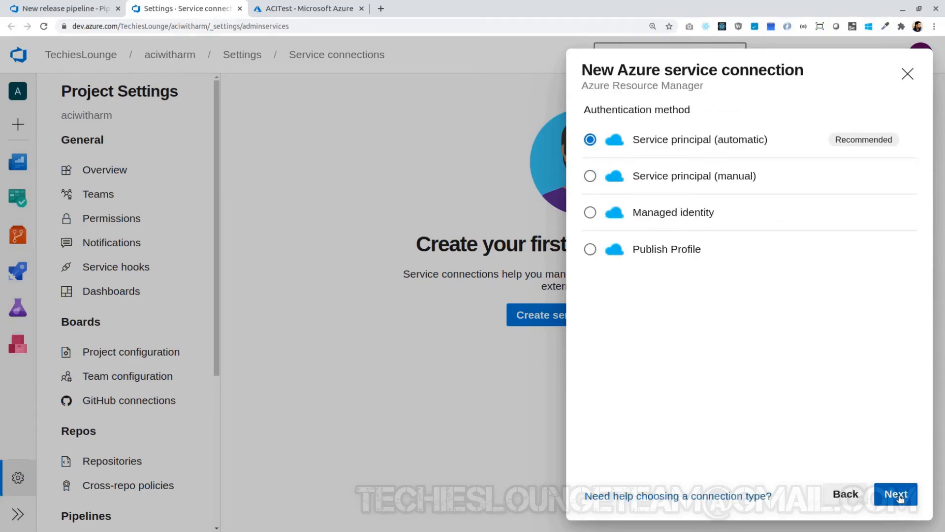
pyautogui.click(911, 500)
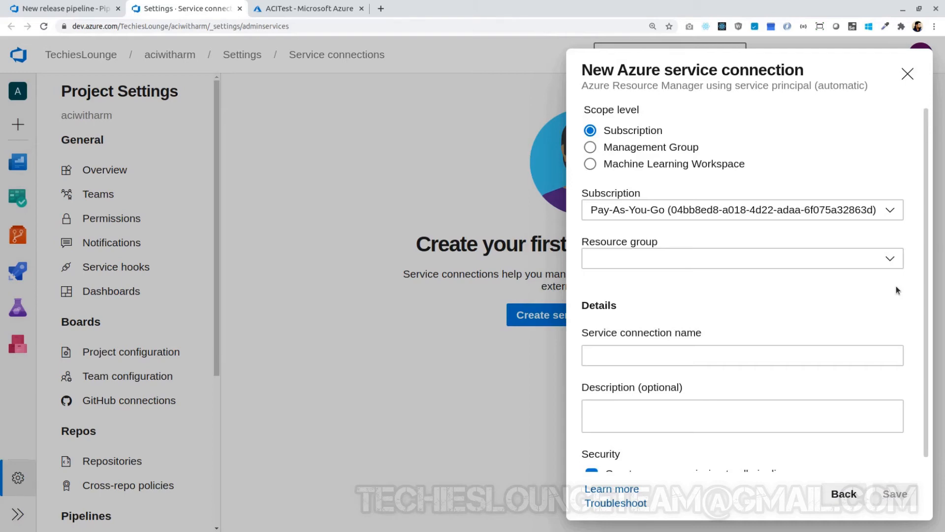
pyautogui.hotkey('ctrl', 'w')
# - Authorize the Pay-As-You-Go connection for the task and set its subscription to Pay-As-You-Go
pyautogui.click(870, 321)
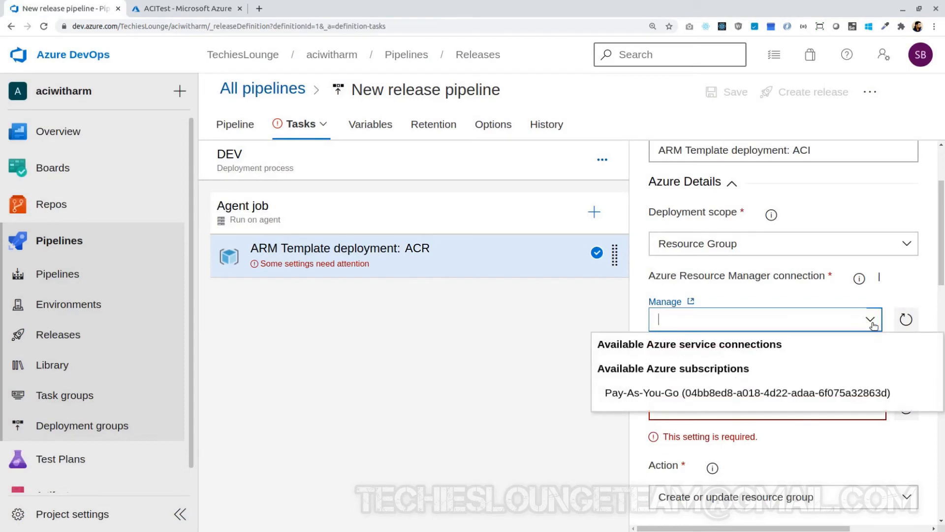
pyautogui.click(777, 392)
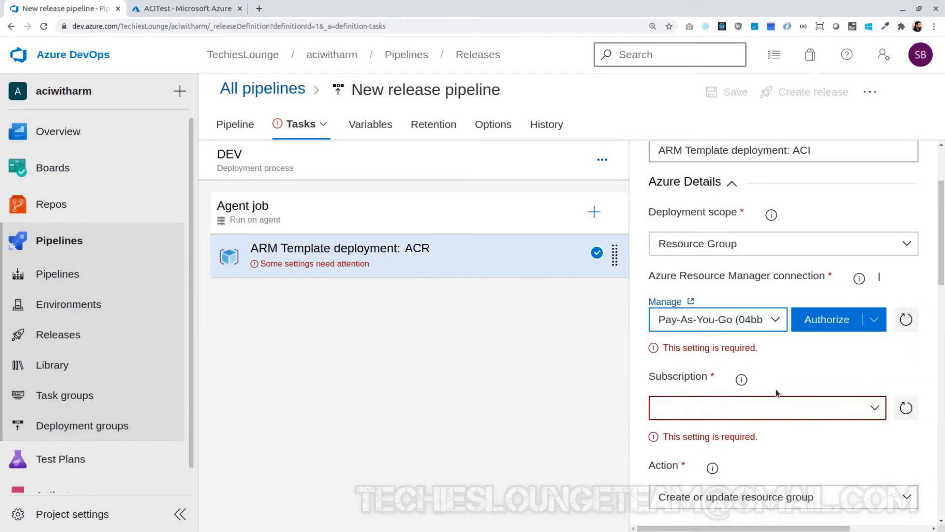
pyautogui.click(849, 322)
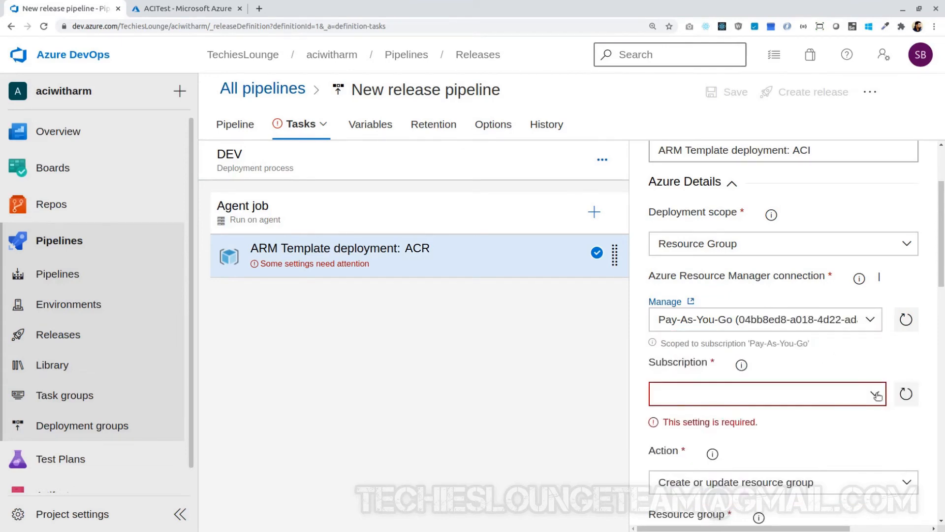
pyautogui.click(877, 395)
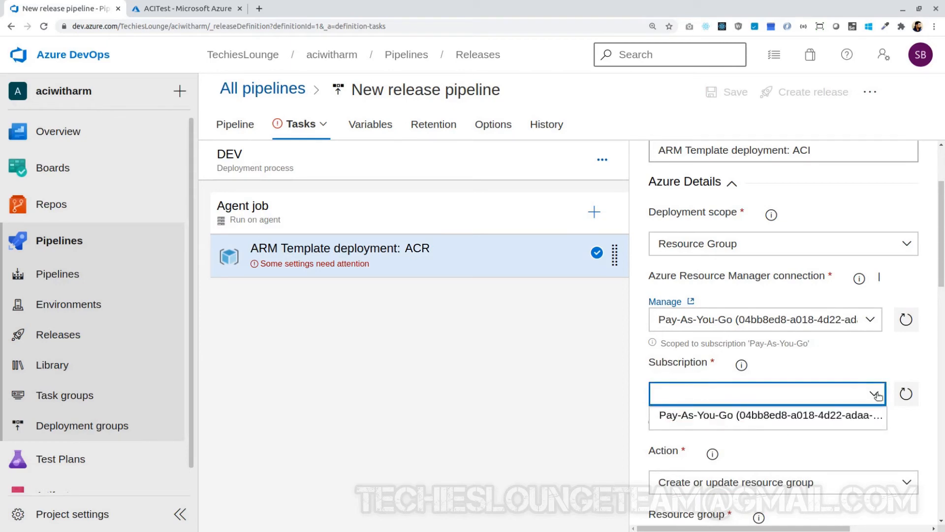
pyautogui.click(834, 417)
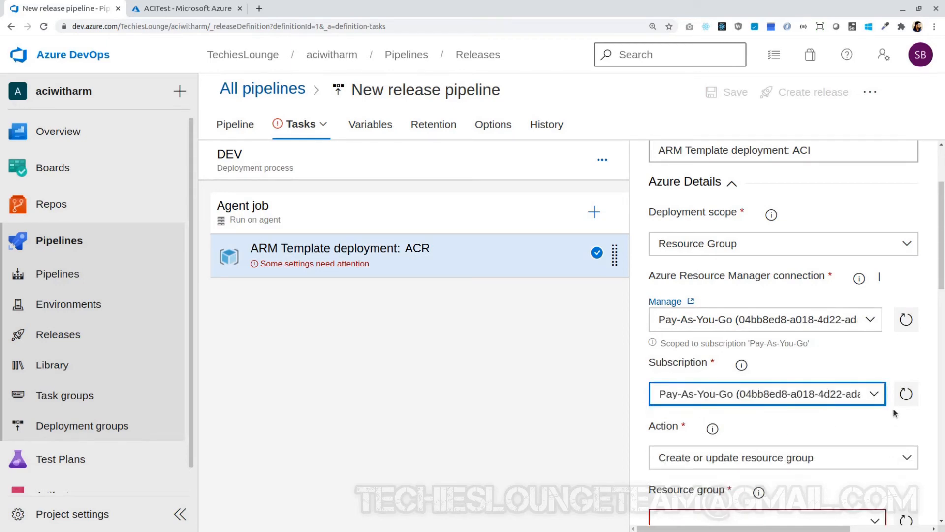
pyautogui.scroll(-1, 895, 412)
pyautogui.scroll(-2, 895, 412)
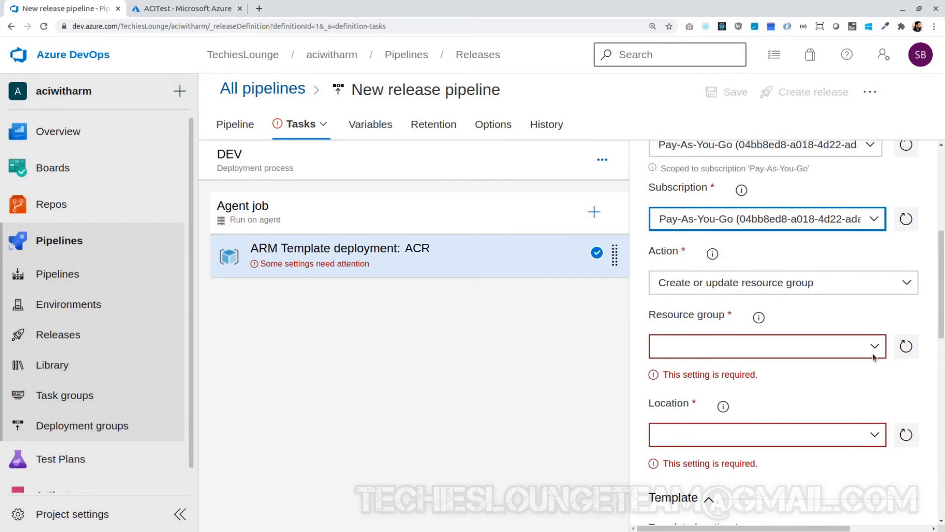
# - Set the task's resource group to $(resourceGroupName), fixing the misspelled variable name
pyautogui.click(821, 347)
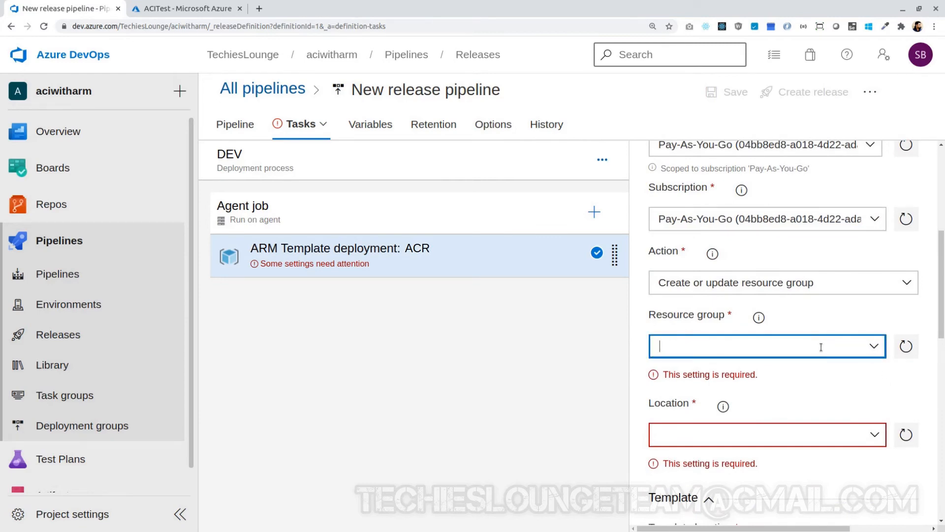
pyautogui.write('$(')
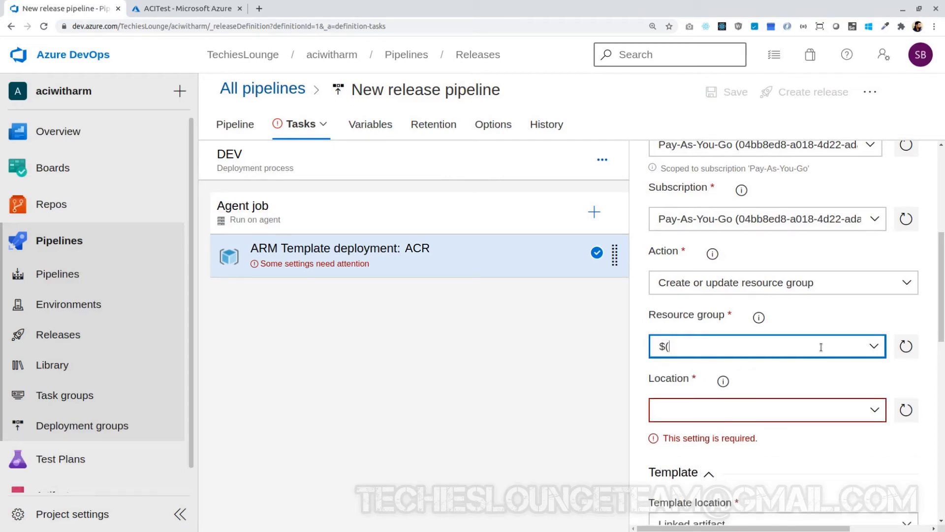
pyautogui.write('resoureceGroupNa')
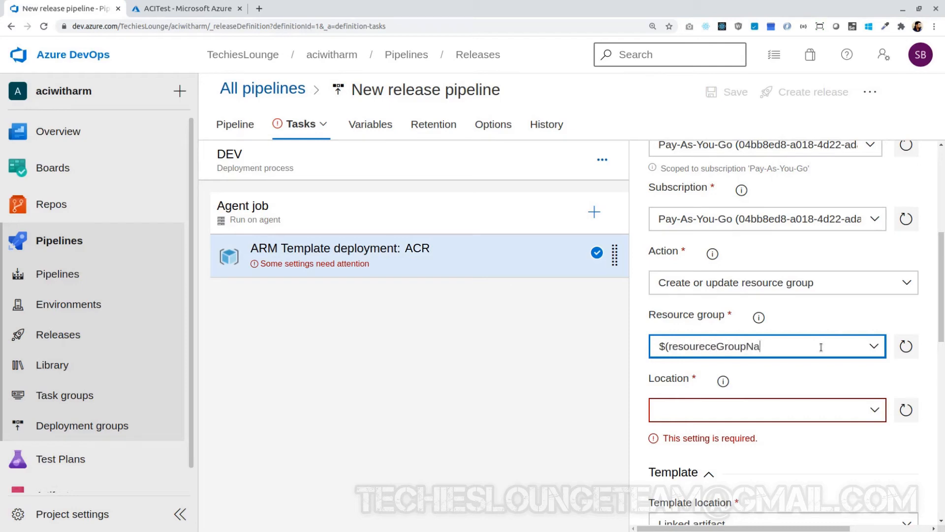
pyautogui.write('me)')
pyautogui.click(377, 127)
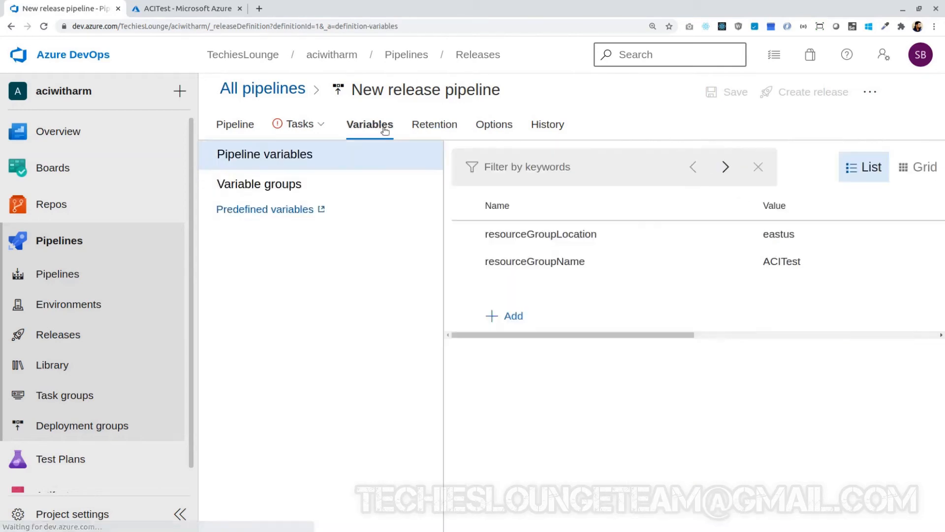
pyautogui.doubleClick(527, 263)
pyautogui.hotkey('ctrl', 'c')
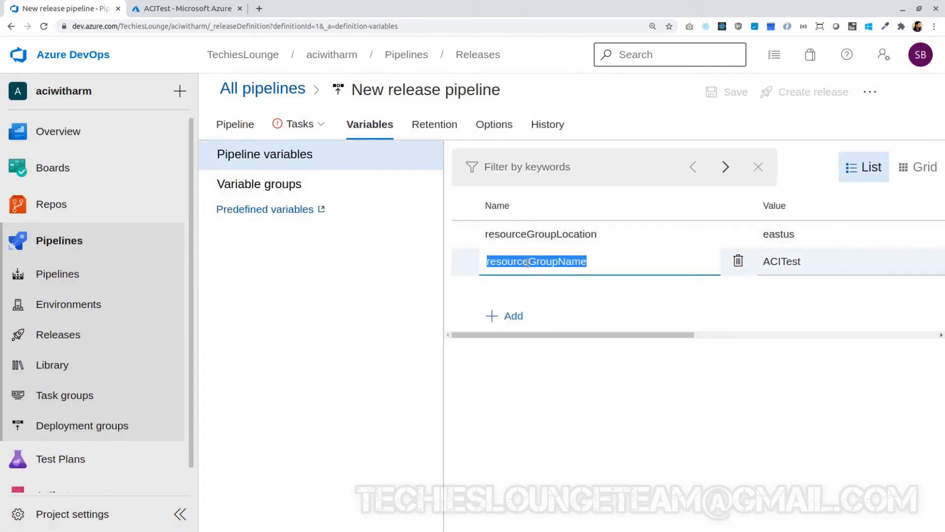
pyautogui.click(301, 124)
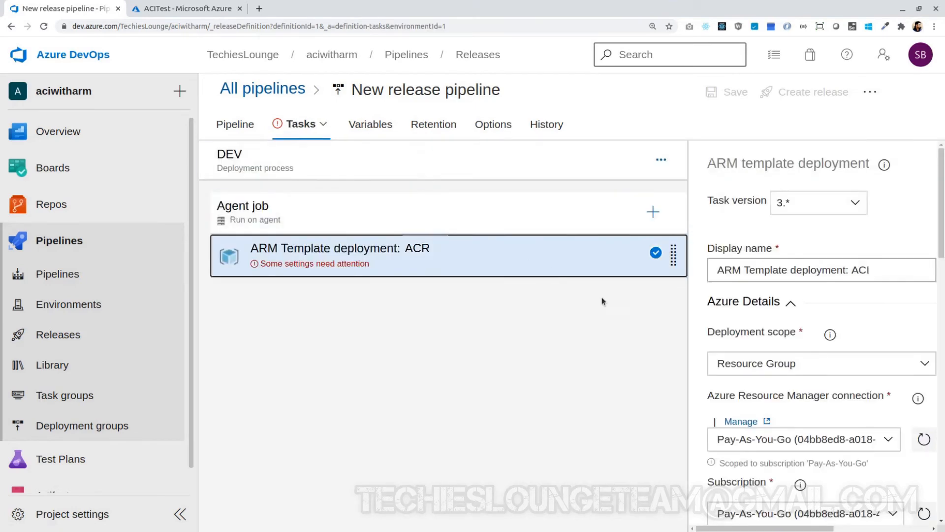
pyautogui.scroll(-8, 748, 418)
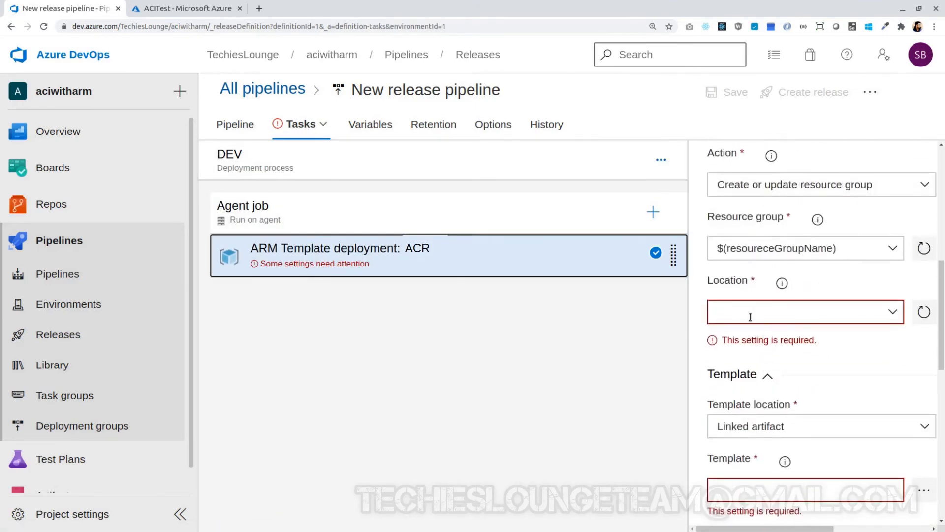
pyautogui.click(766, 247)
pyautogui.doubleClick(766, 247)
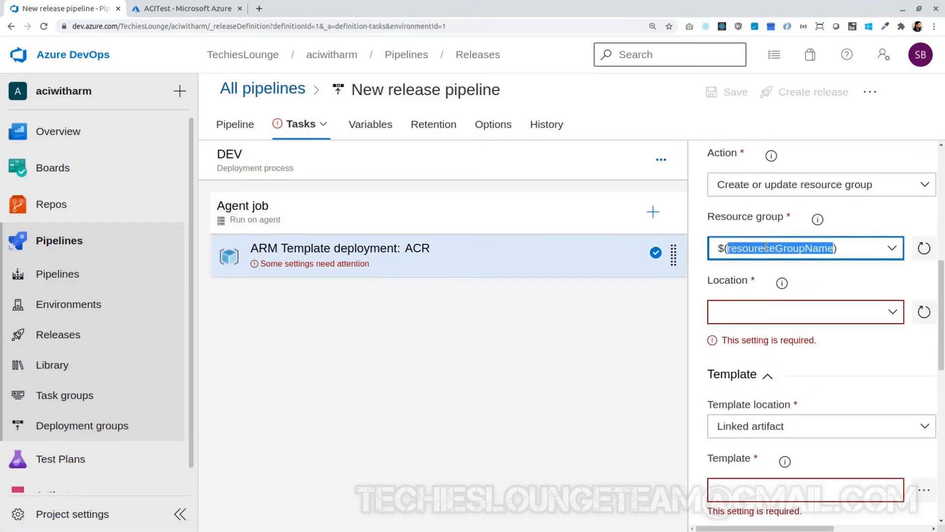
pyautogui.hotkey('ctrl', 'v')
# - Set the task's location to $(resourceGroupLocation) using the copied variable name
pyautogui.click(751, 307)
pyautogui.write('$()')
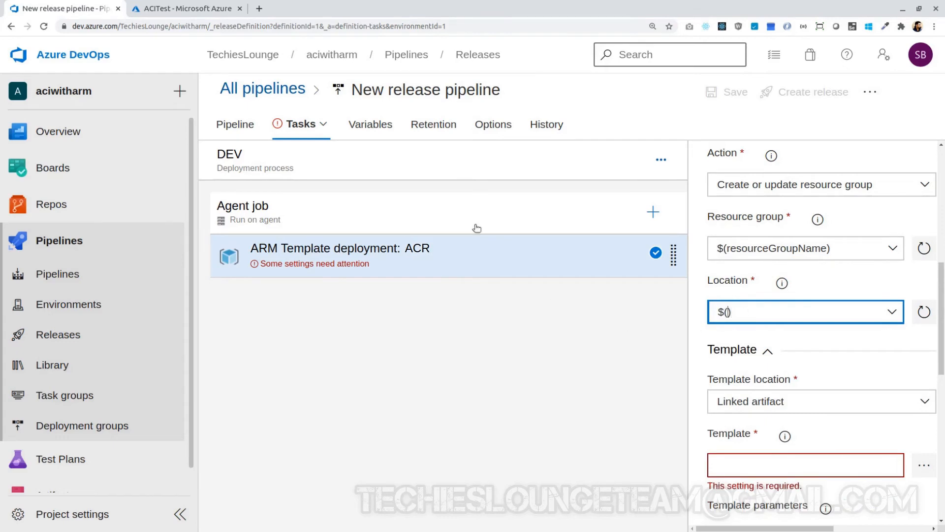
pyautogui.click(370, 124)
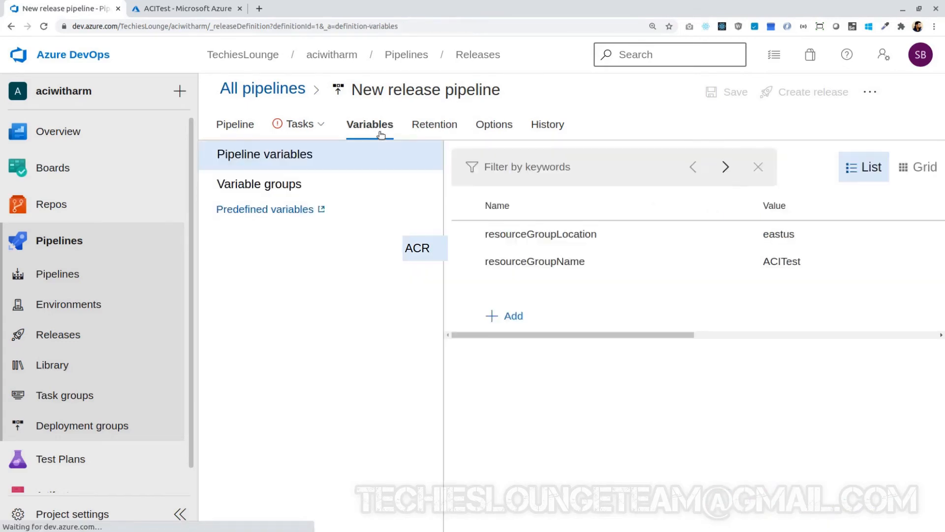
pyautogui.doubleClick(540, 233)
pyautogui.hotkey('ctrl', 'c')
pyautogui.click(298, 124)
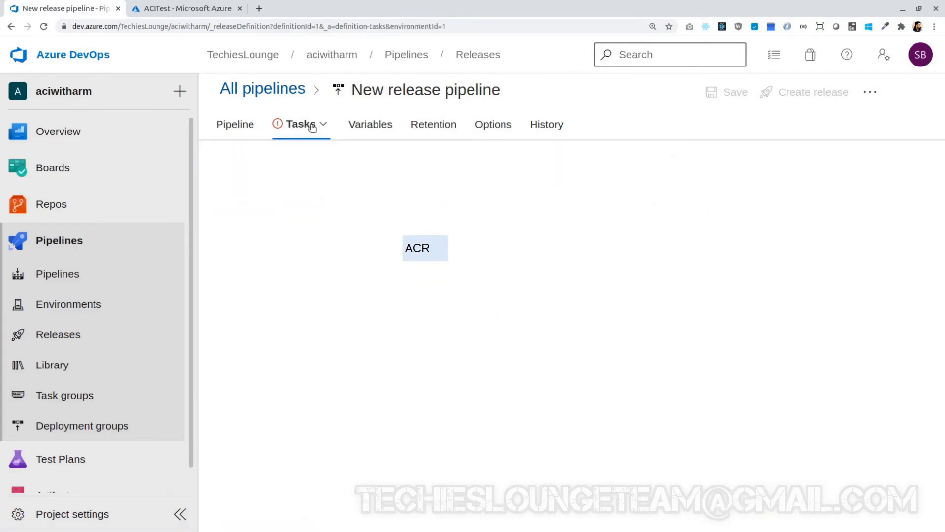
pyautogui.scroll(-5, 800, 389)
pyautogui.scroll(-4, 800, 389)
pyautogui.click(738, 347)
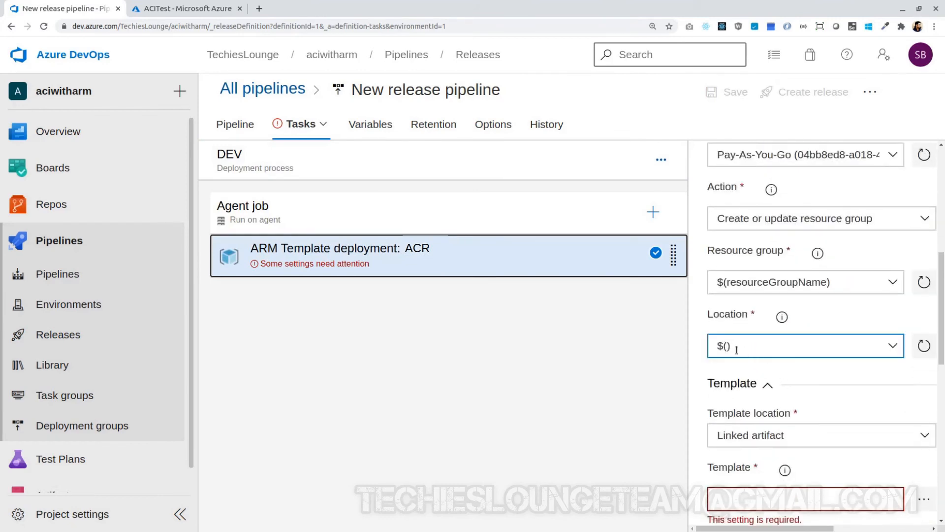
pyautogui.hotkey('ctrl', 'v')
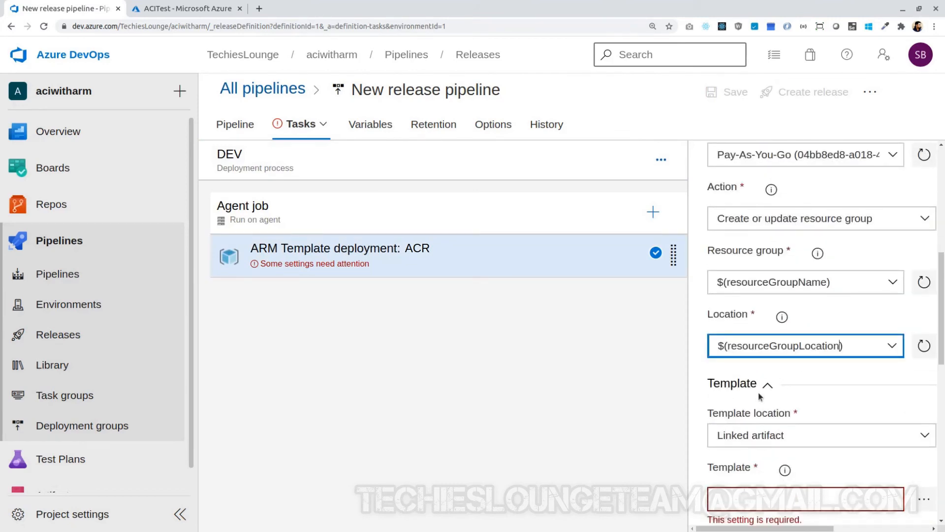
pyautogui.scroll(-1, 811, 393)
pyautogui.scroll(-3, 811, 393)
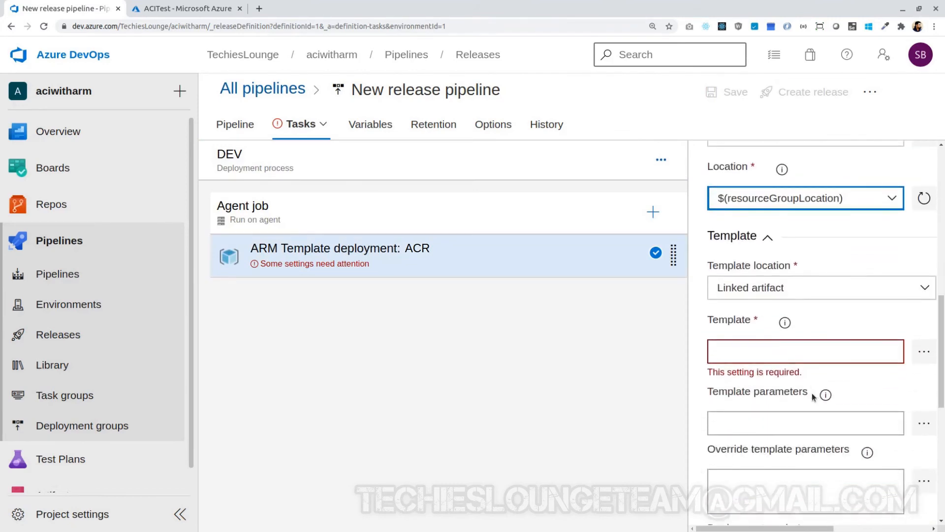
# - Point the task's template to _aciwitharm-CI/drop/ARMTemplates/ContainerRegistry.azrm.json from linked artifacts
pyautogui.click(917, 362)
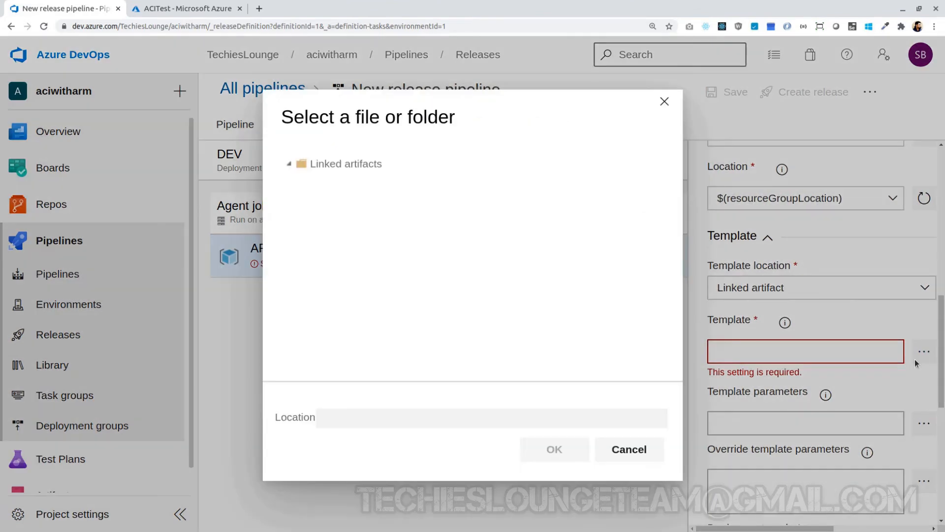
pyautogui.click(288, 164)
pyautogui.click(290, 165)
pyautogui.click(301, 182)
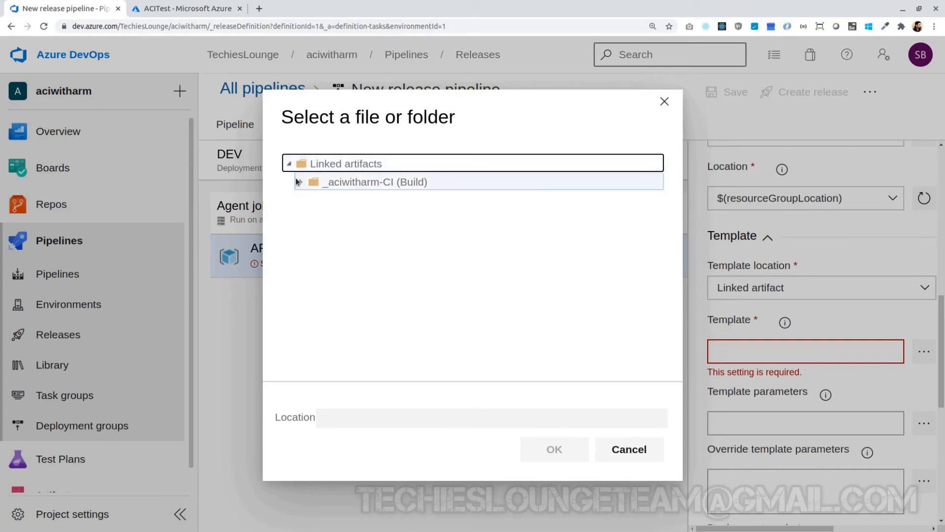
pyautogui.click(313, 201)
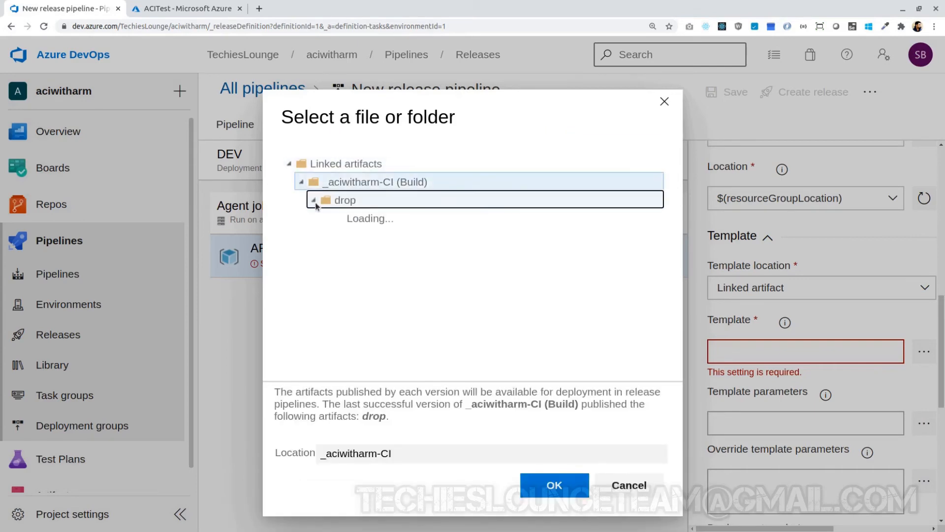
pyautogui.click(325, 220)
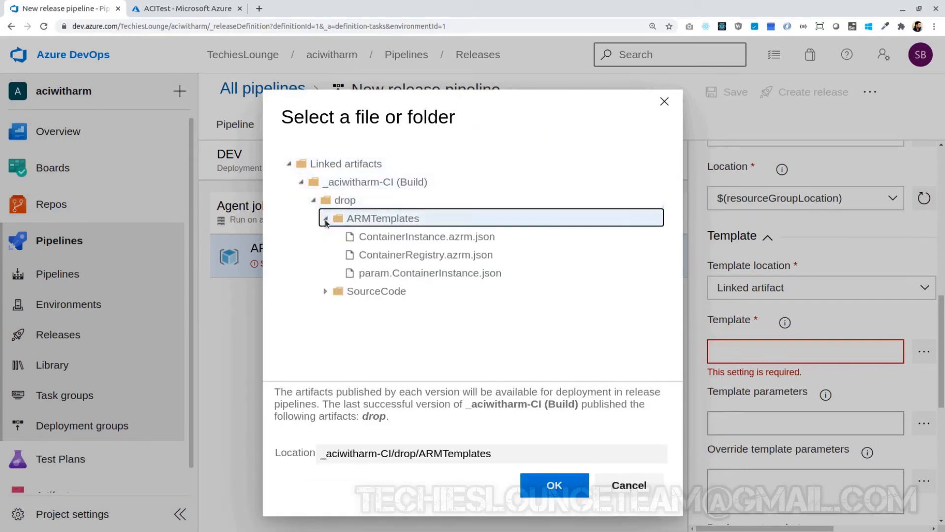
pyautogui.click(408, 256)
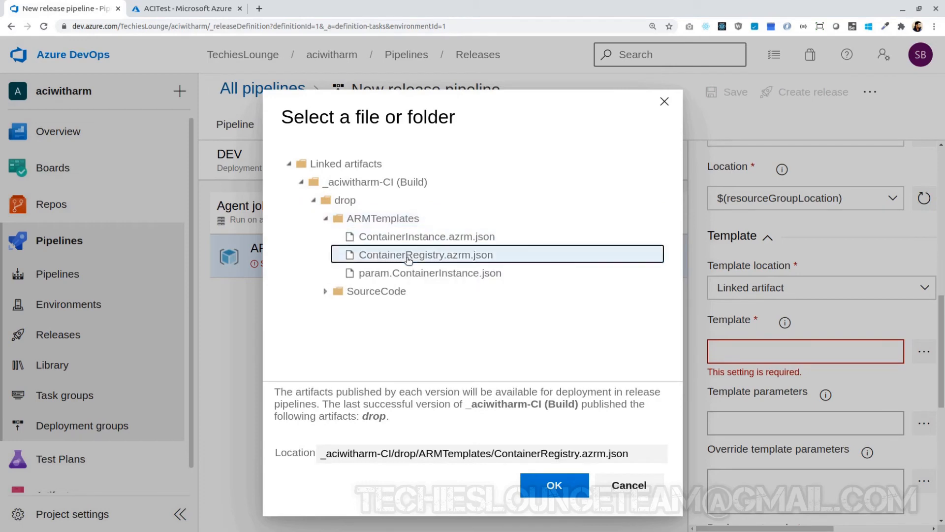
pyautogui.click(553, 493)
pyautogui.scroll(-2, 741, 443)
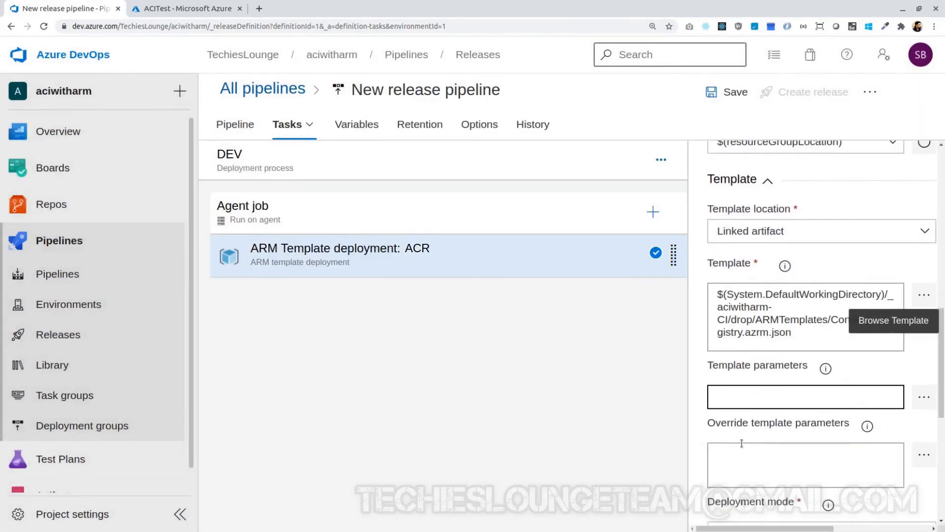
# - Under Advanced, set Deployment name to GetResourceNames_$(Release.ReleaseName) and Deployment outputs to DeploymentOutput
pyautogui.click(836, 410)
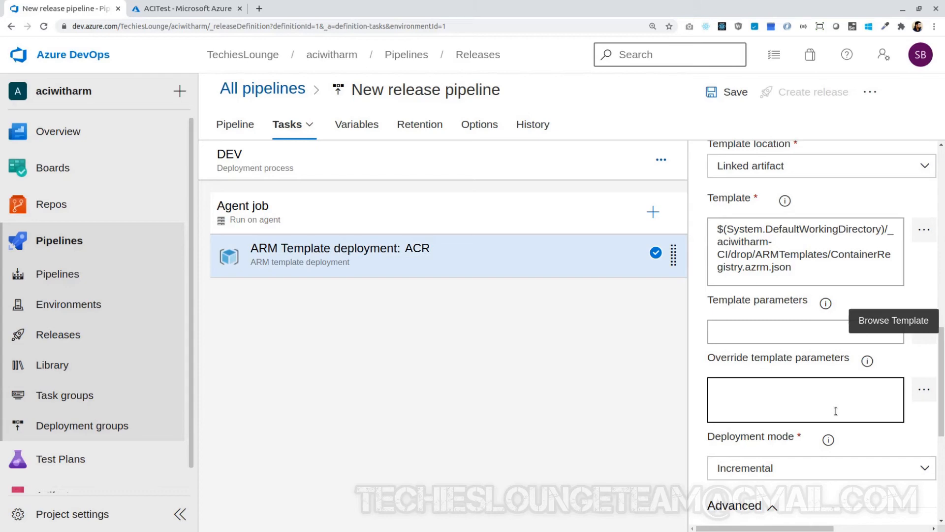
pyautogui.scroll(-5, 836, 410)
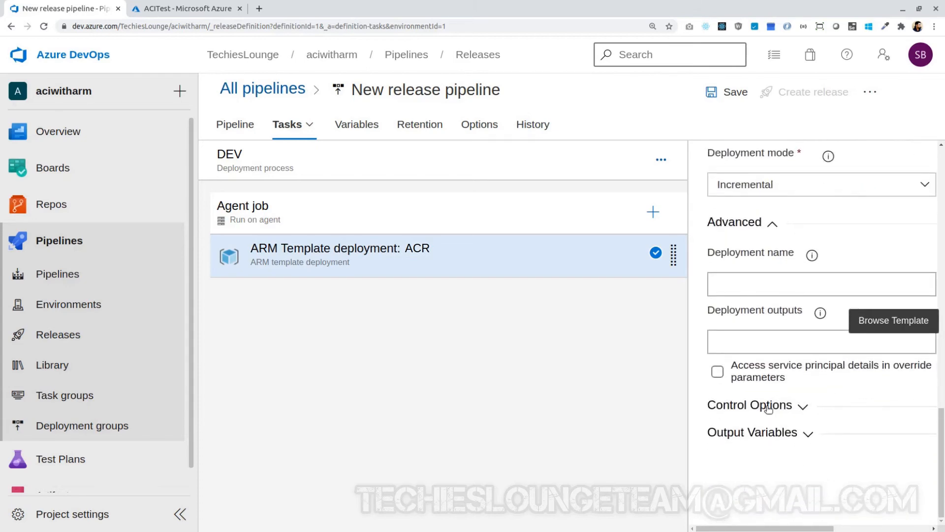
pyautogui.click(767, 284)
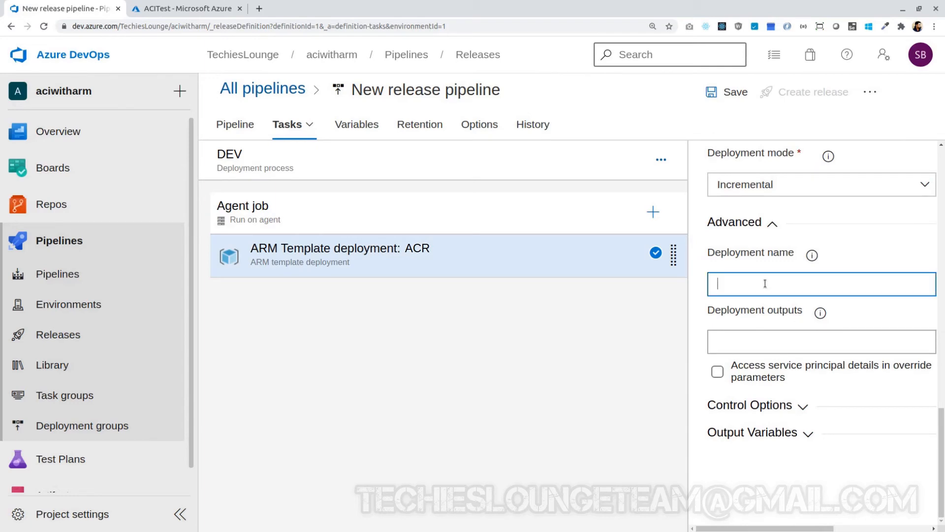
pyautogui.write('GetResource')
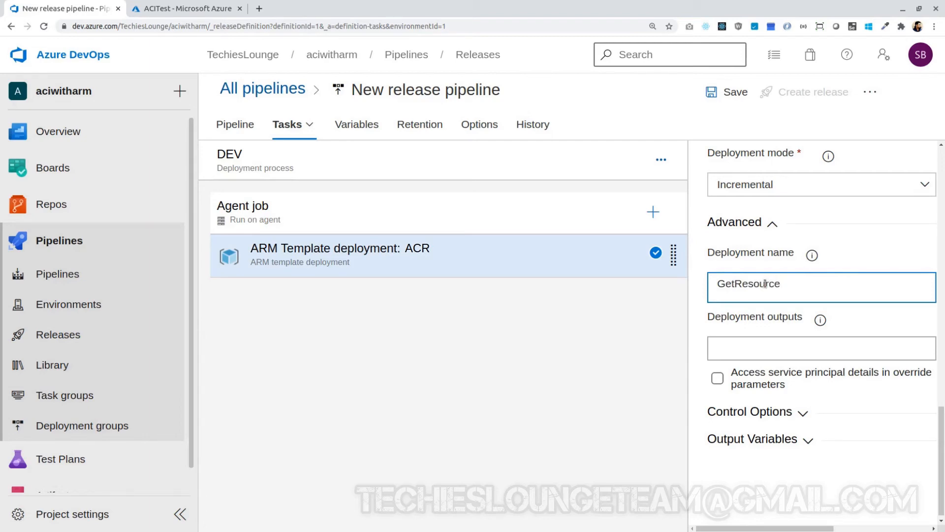
pyautogui.write('Names')
pyautogui.write('_')
pyautogui.write('$')
pyautogui.write('()')
pyautogui.write('Relea')
pyautogui.write('s')
pyautogui.write('e.')
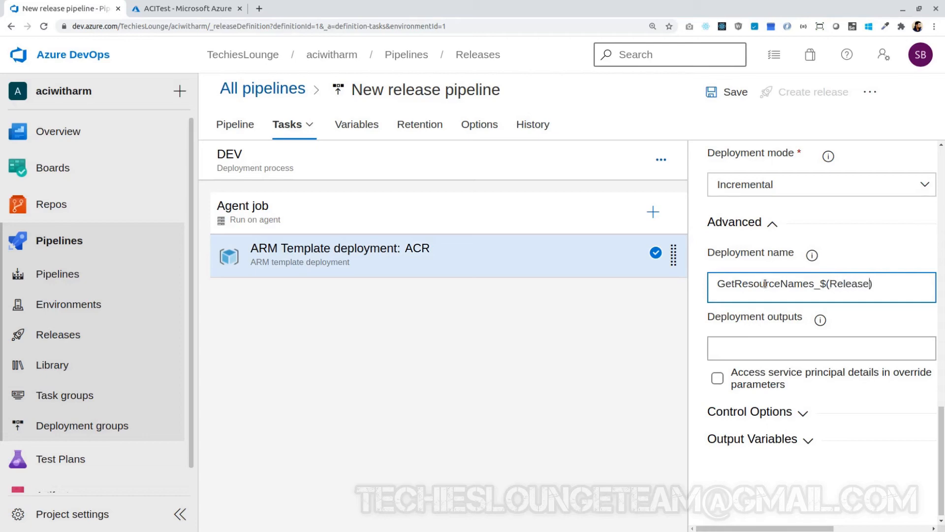
pyautogui.write('ReleaseName')
pyautogui.click(803, 356)
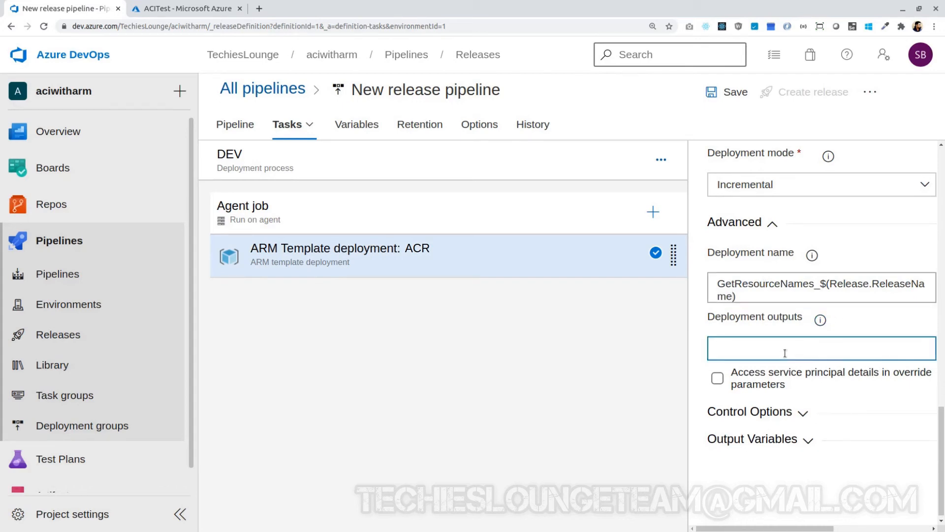
pyautogui.write('Deployment')
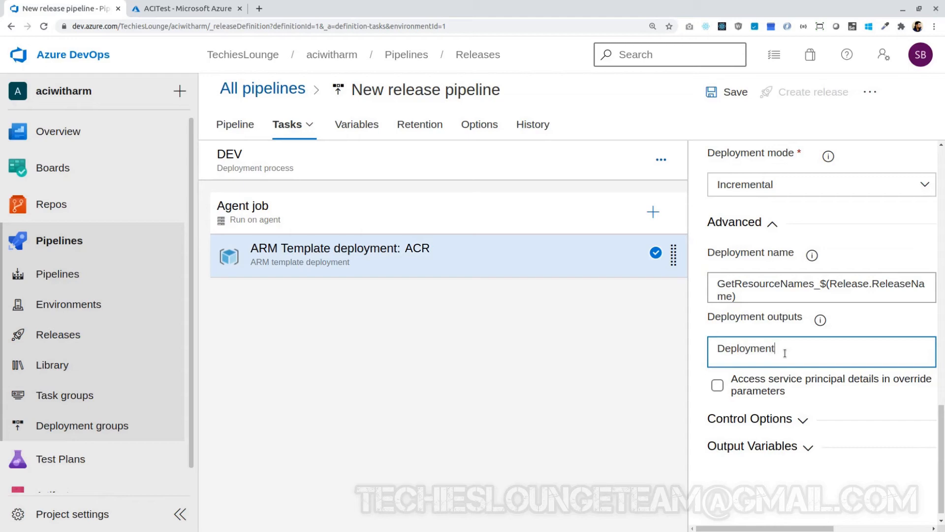
pyautogui.write('Output')
pyautogui.click(672, 371)
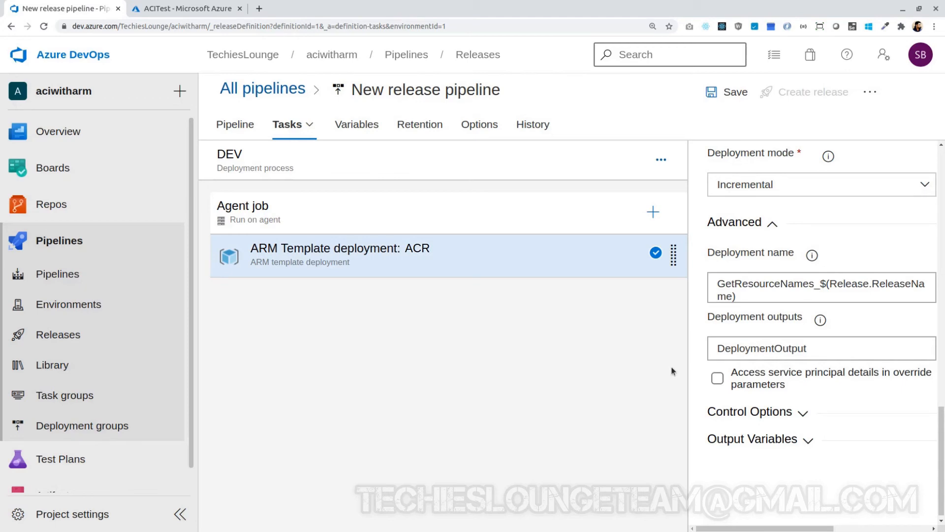
# - Open the add-tasks catalog for the DEV stage's agent job
pyautogui.click(653, 212)
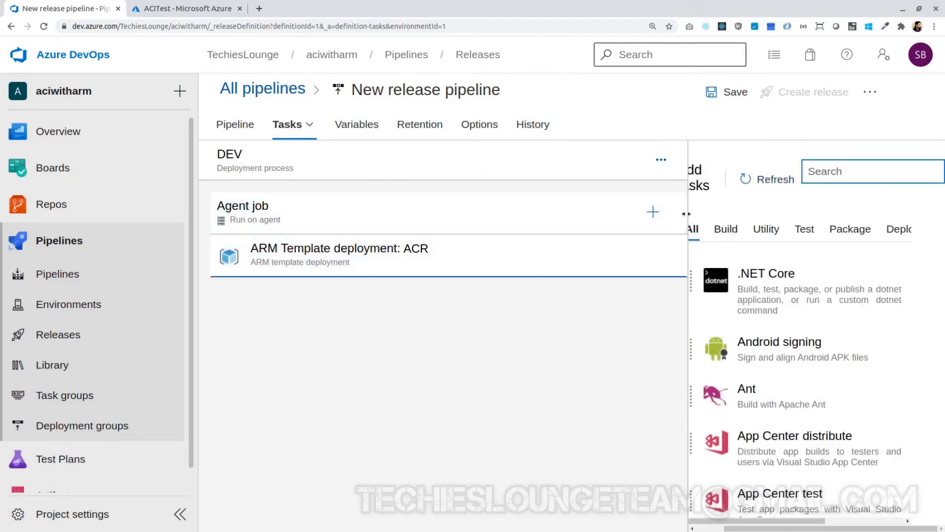
# - Add a PowerShell task to the DEV agent job from a 'power' search
pyautogui.moveTo(684, 214); pyautogui.dragTo(615, 213)
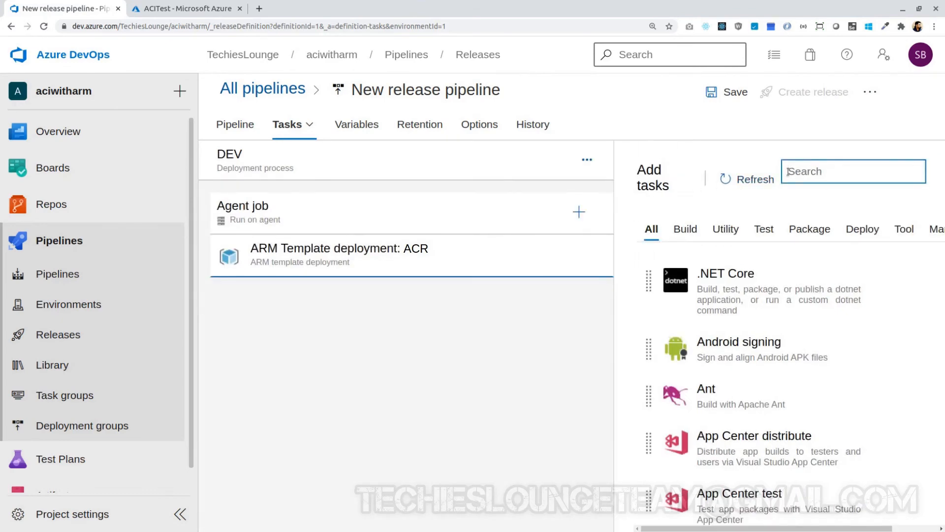
pyautogui.write('power')
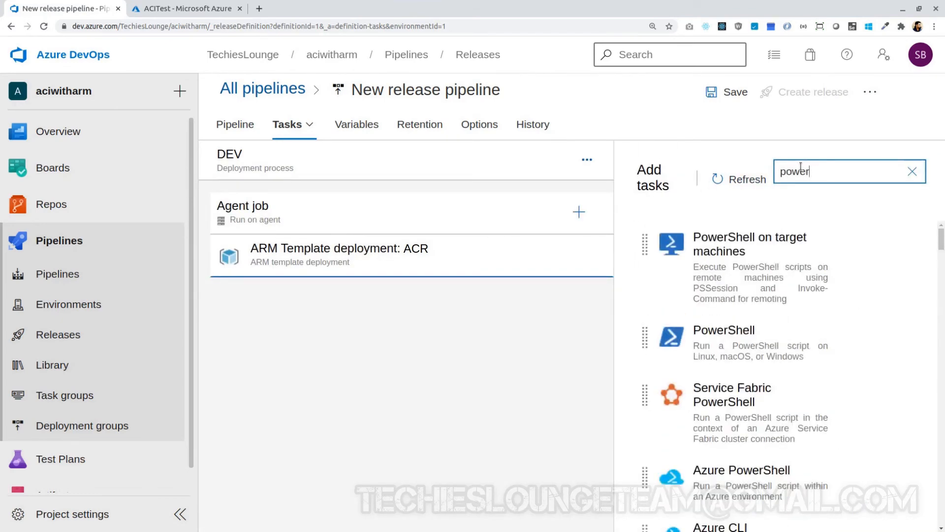
pyautogui.click(853, 394)
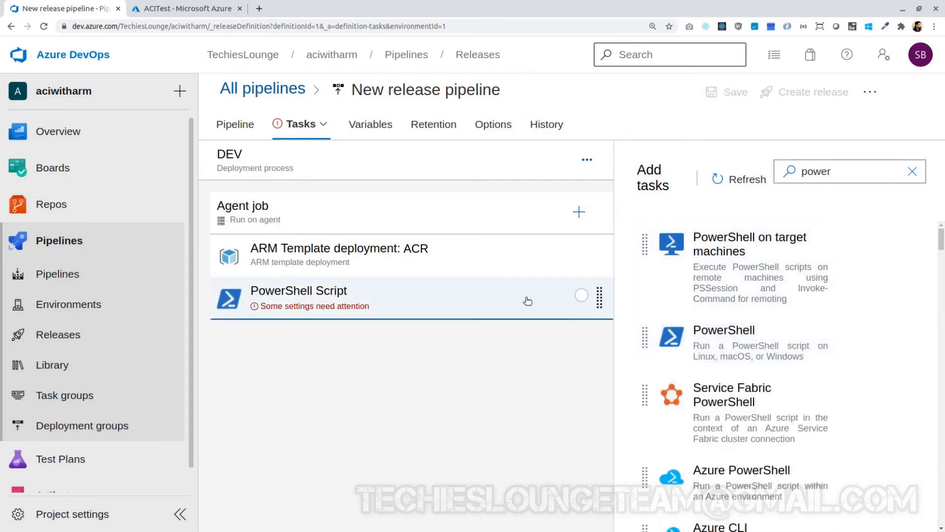
pyautogui.click(528, 301)
pyautogui.click(770, 206)
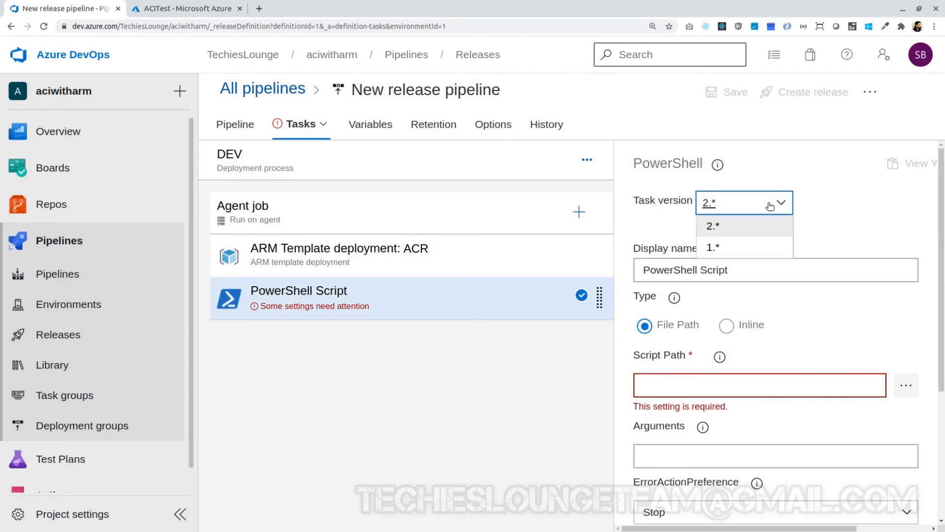
# - Rename the task Read Output, set it to Inline, and delete the default script
pyautogui.click(765, 270)
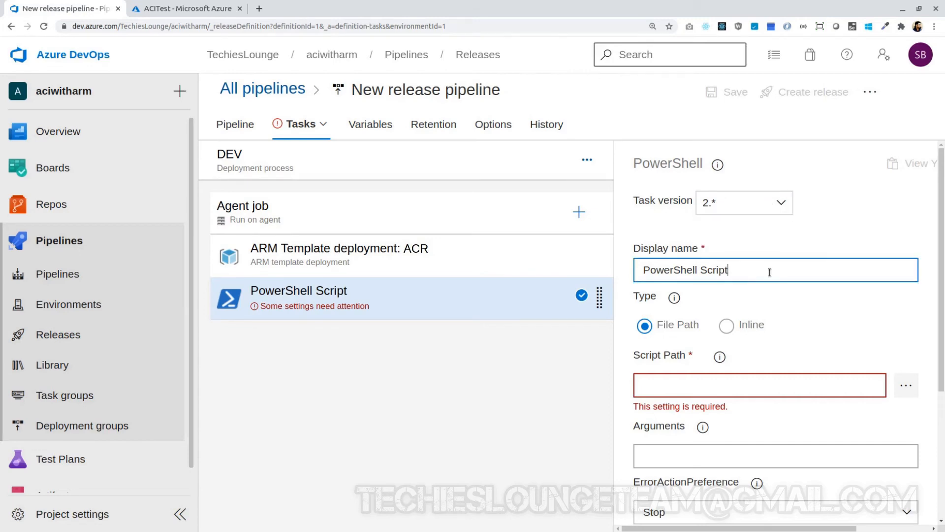
pyautogui.moveTo(737, 264); pyautogui.dragTo(648, 261)
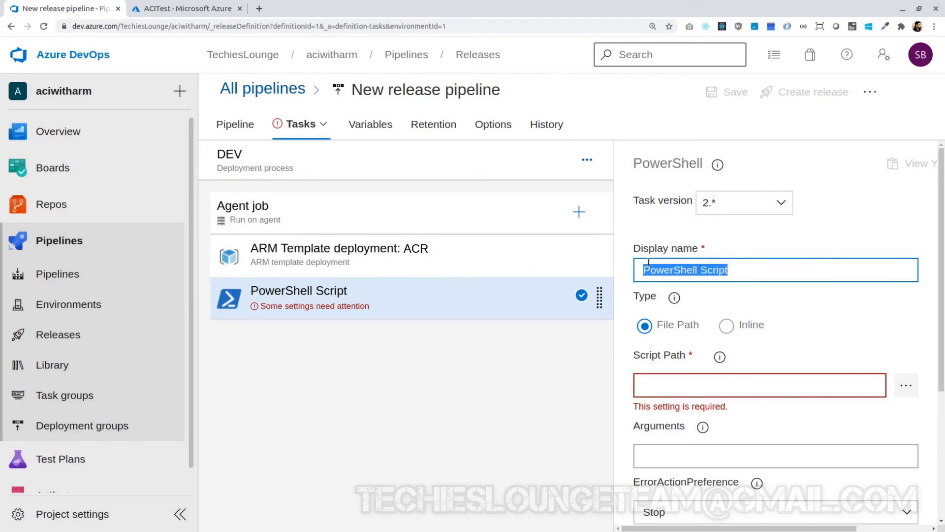
pyautogui.write('Read')
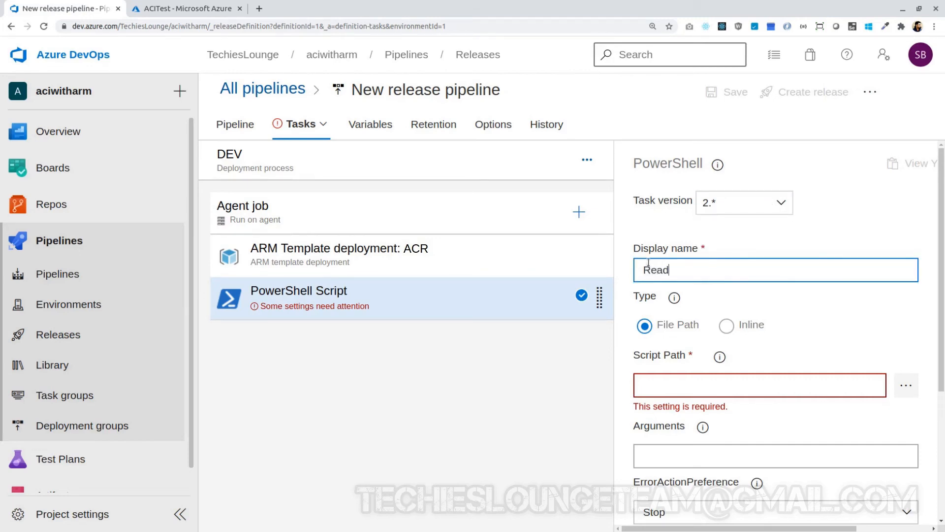
pyautogui.write(' Output')
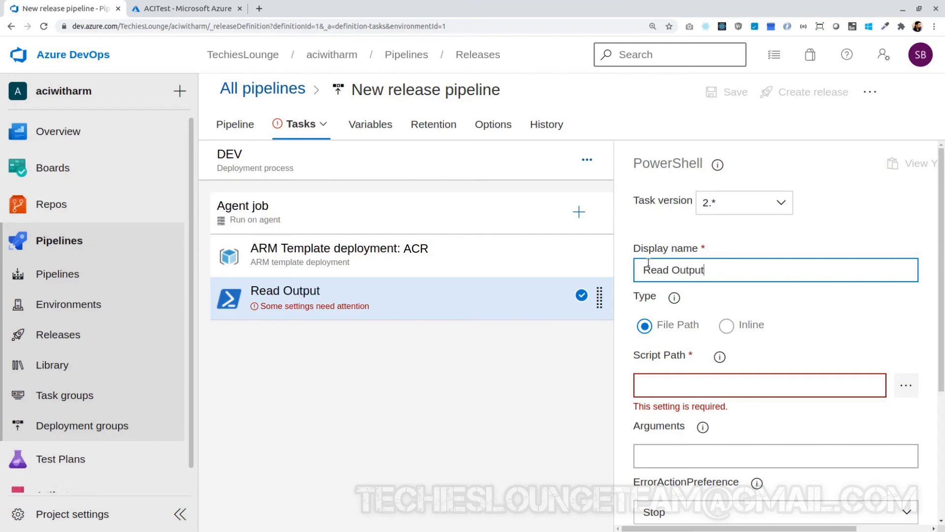
pyautogui.click(726, 325)
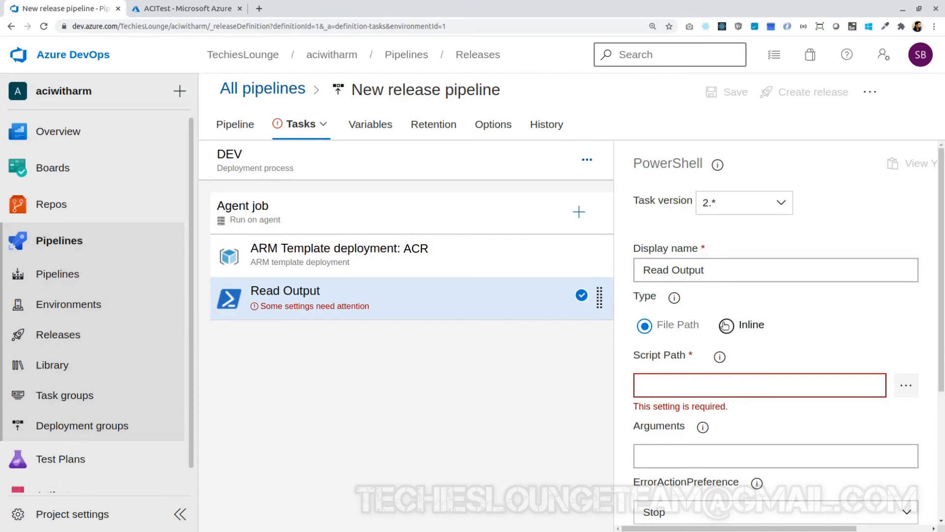
pyautogui.moveTo(770, 405); pyautogui.dragTo(645, 371)
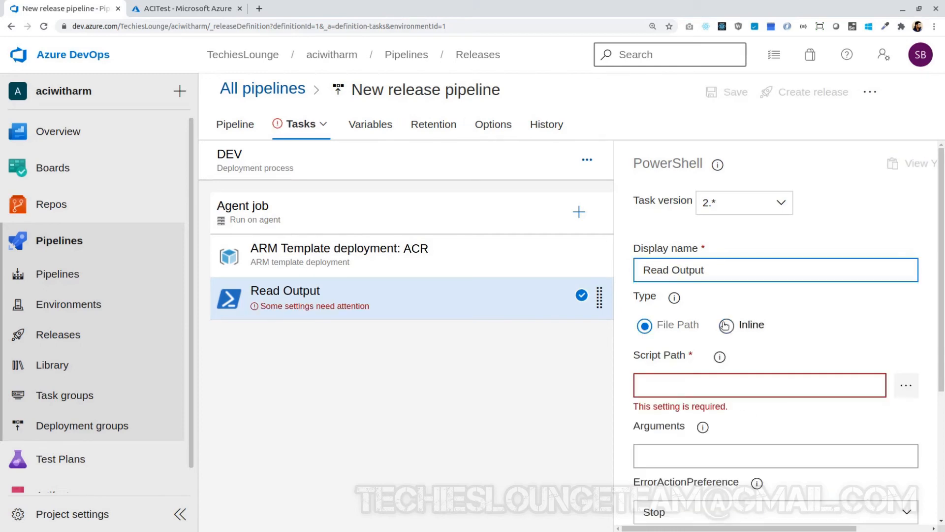
pyautogui.click(725, 325)
pyautogui.moveTo(768, 402); pyautogui.dragTo(646, 368)
pyautogui.press('Delete')
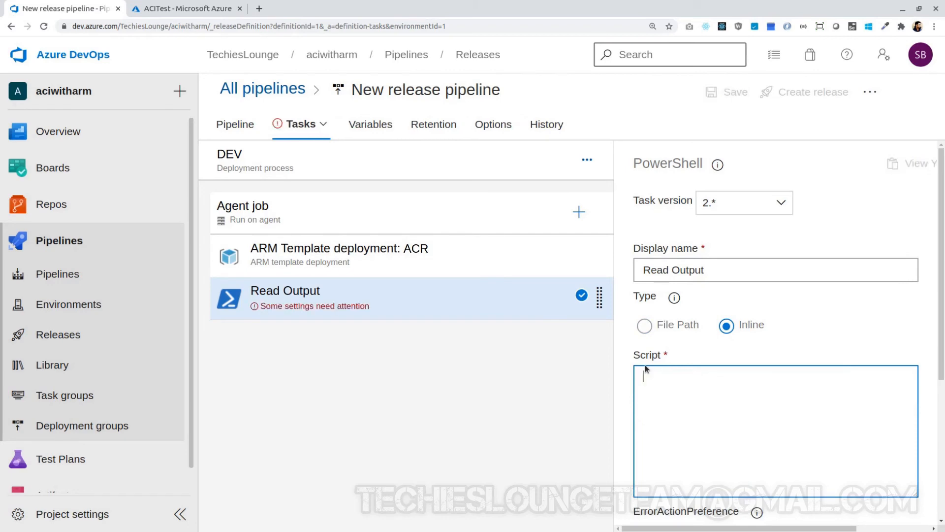
pyautogui.hotkey('alt', 'Tab')
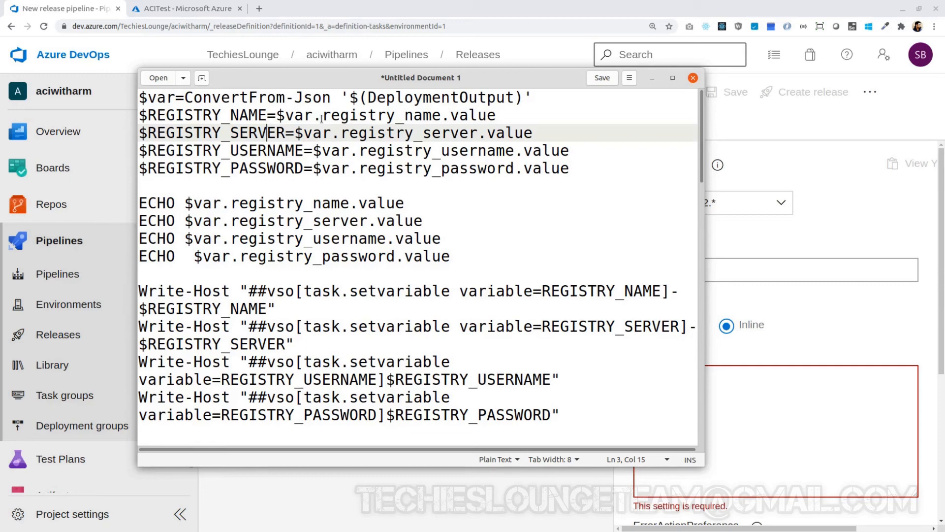
# - Review the script's registry name, server, username and password values and its ECHO lines
pyautogui.moveTo(566, 414); pyautogui.dragTo(139, 97)
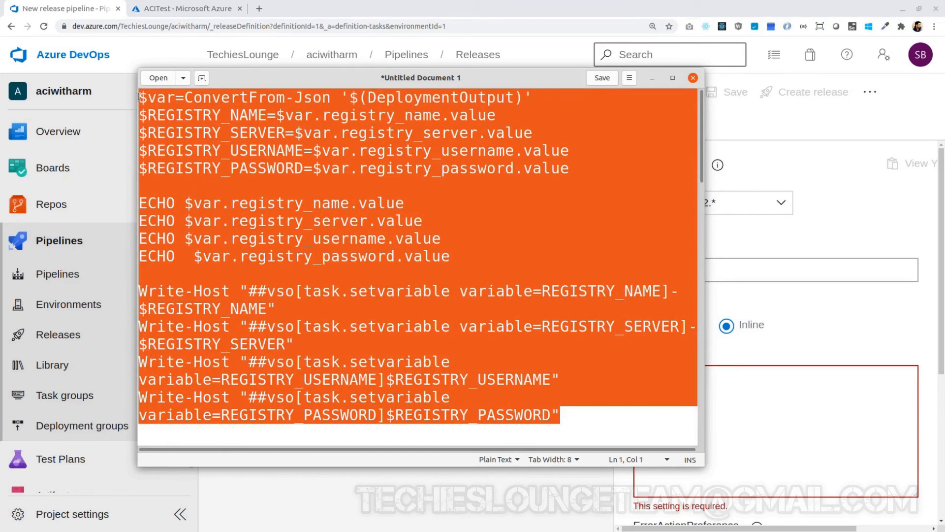
pyautogui.click(265, 131)
pyautogui.moveTo(287, 115); pyautogui.dragTo(496, 116)
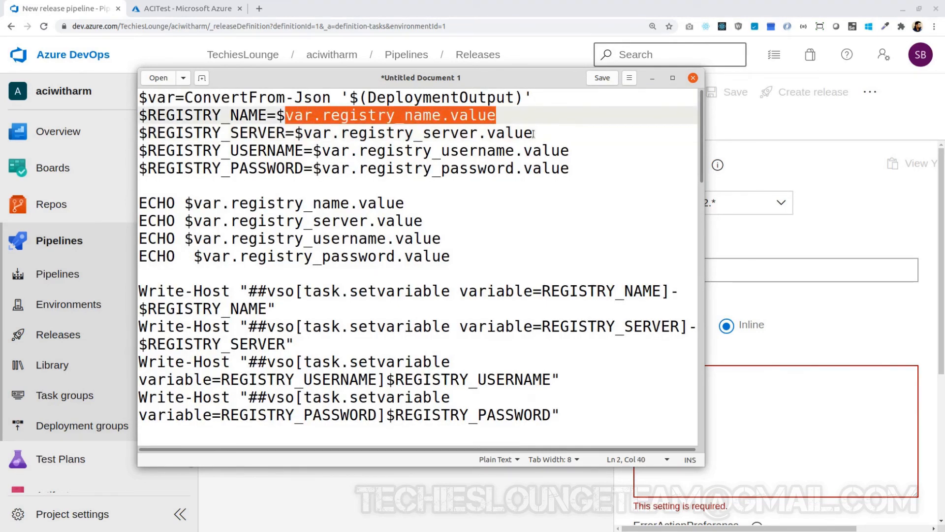
pyautogui.moveTo(548, 134); pyautogui.dragTo(306, 133)
pyautogui.moveTo(572, 152); pyautogui.dragTo(323, 154)
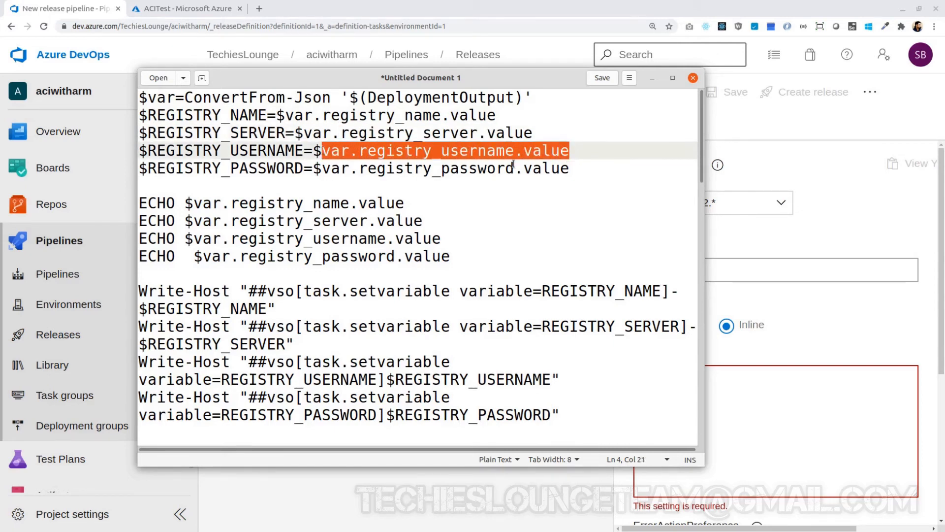
pyautogui.moveTo(569, 172); pyautogui.dragTo(332, 158)
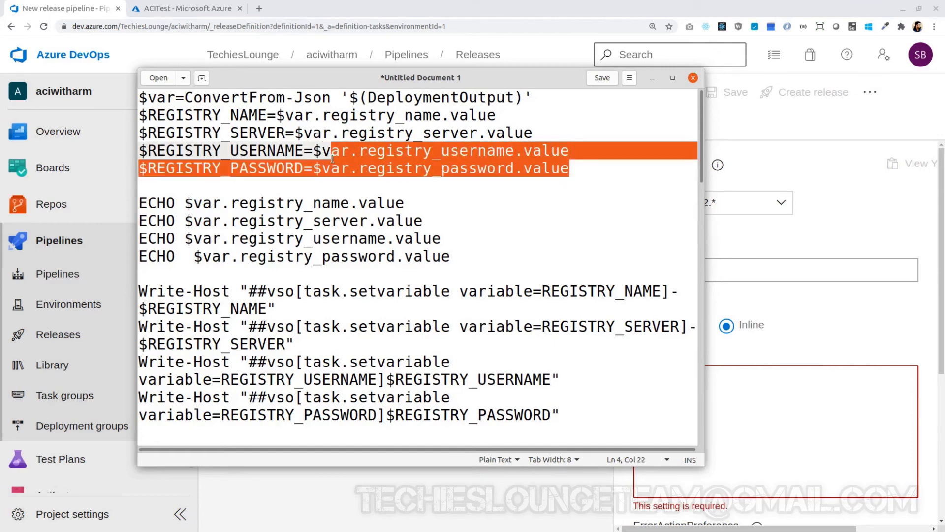
pyautogui.click(415, 232)
pyautogui.click(444, 255)
pyautogui.moveTo(444, 256); pyautogui.dragTo(139, 203)
pyautogui.click(219, 258)
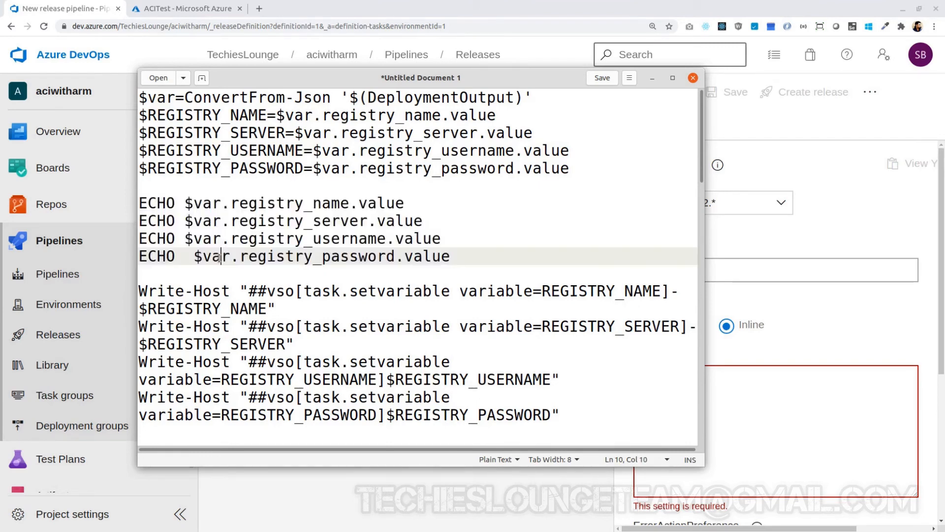
# - Review the four REGISTRY Write-Host setvariable lines, then select the whole script for copying
pyautogui.doubleClick(192, 290)
pyautogui.moveTo(192, 290); pyautogui.dragTo(283, 307)
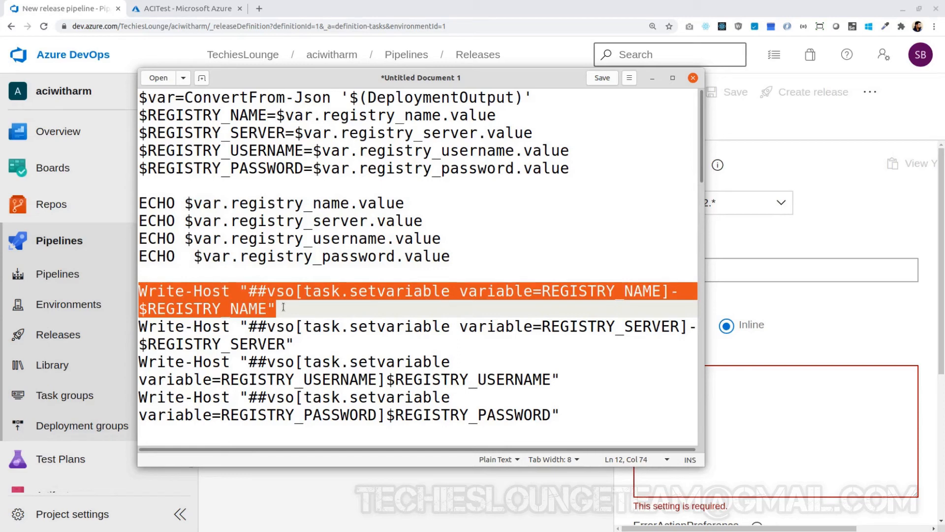
pyautogui.click(311, 333)
pyautogui.moveTo(295, 344); pyautogui.dragTo(138, 326)
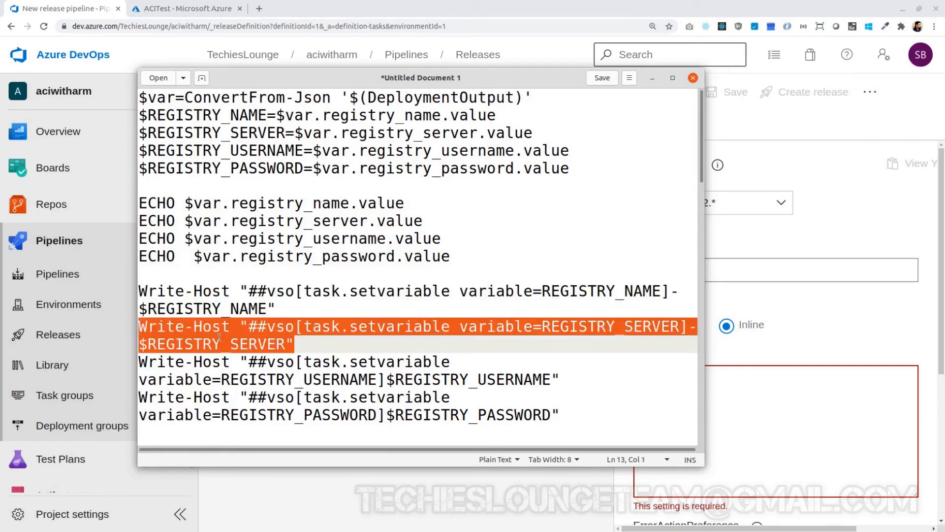
pyautogui.moveTo(580, 380); pyautogui.dragTo(141, 359)
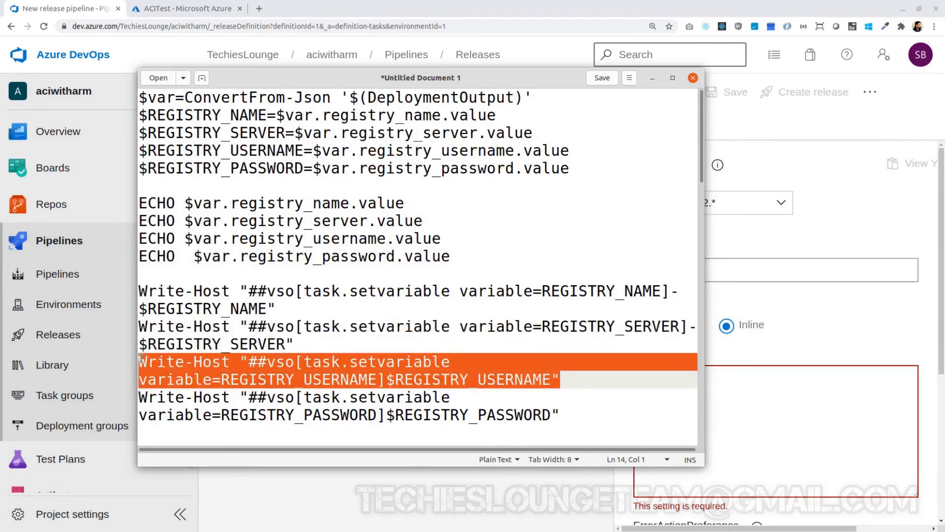
pyautogui.click(574, 418)
pyautogui.moveTo(574, 418); pyautogui.dragTo(139, 394)
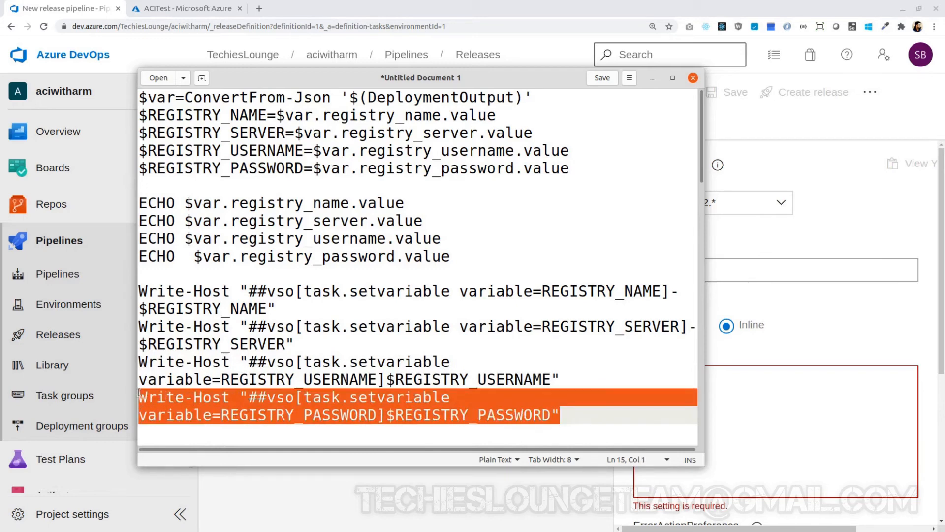
pyautogui.click(335, 415)
pyautogui.moveTo(561, 416); pyautogui.dragTo(128, 102)
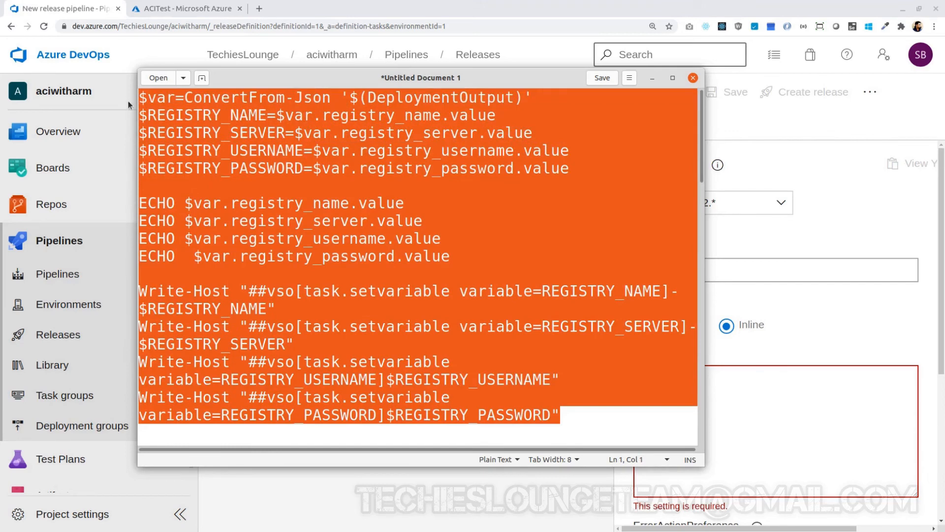
pyautogui.click(128, 101)
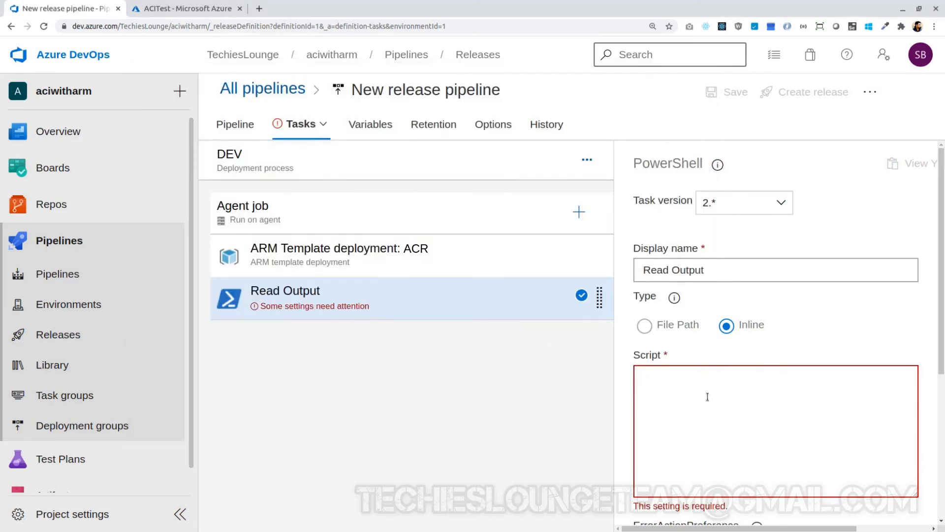
# - Paste the registry-variables script into Read Output's inline Script box and save the release pipeline
pyautogui.hotkey('ctrl', 'v')
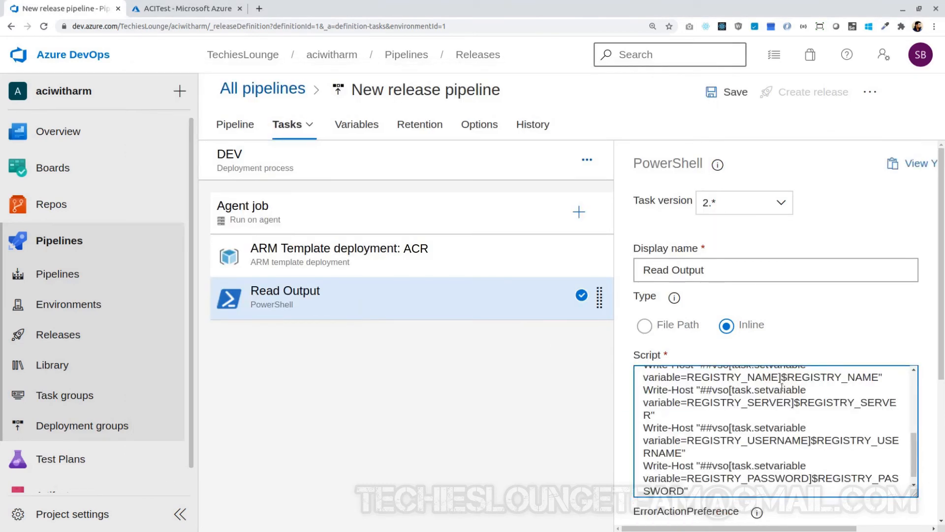
pyautogui.scroll(-1, 793, 389)
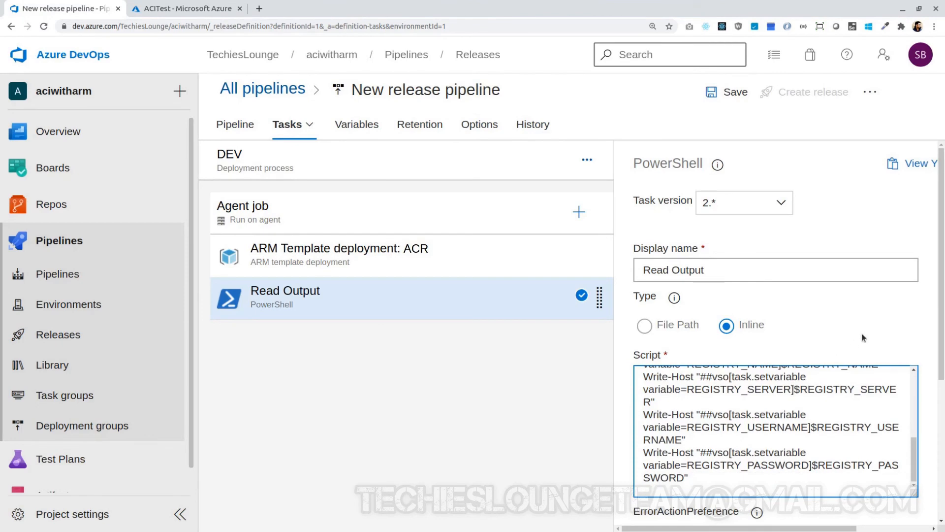
pyautogui.scroll(-5, 859, 338)
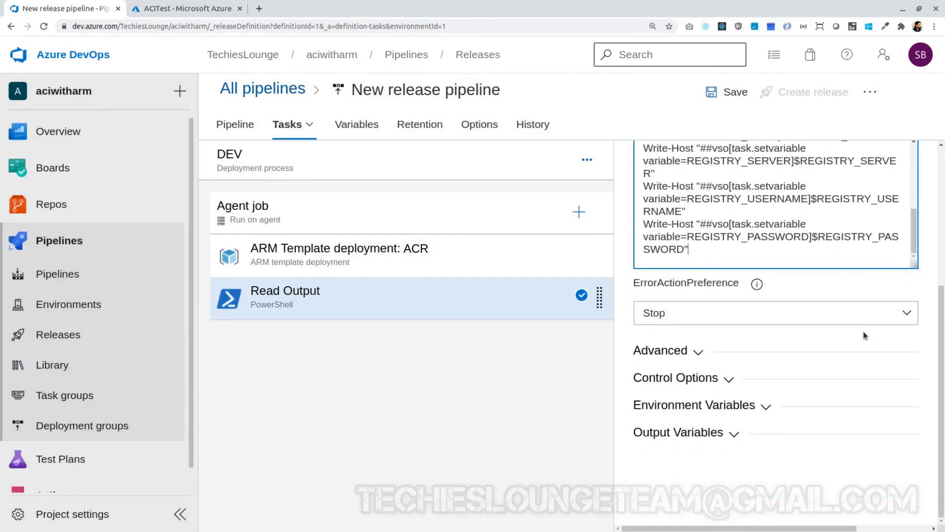
pyautogui.click(728, 92)
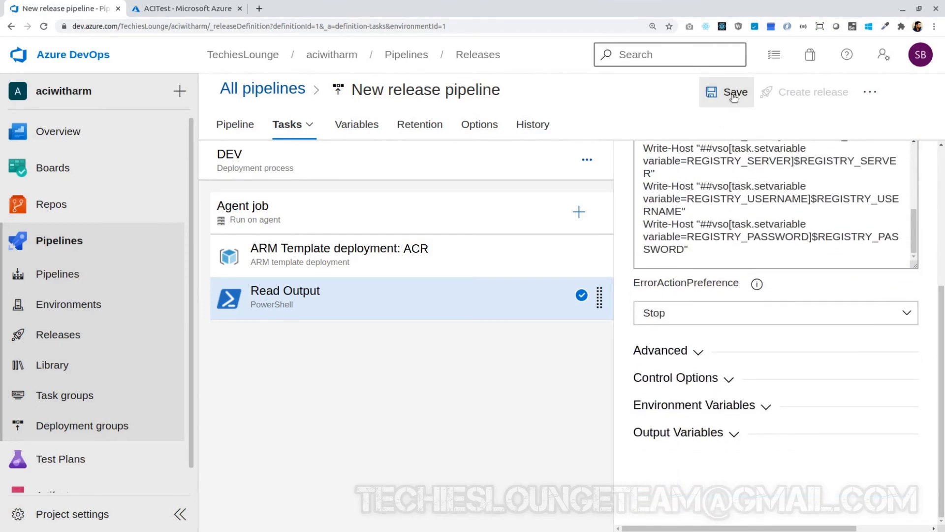
pyautogui.click(555, 348)
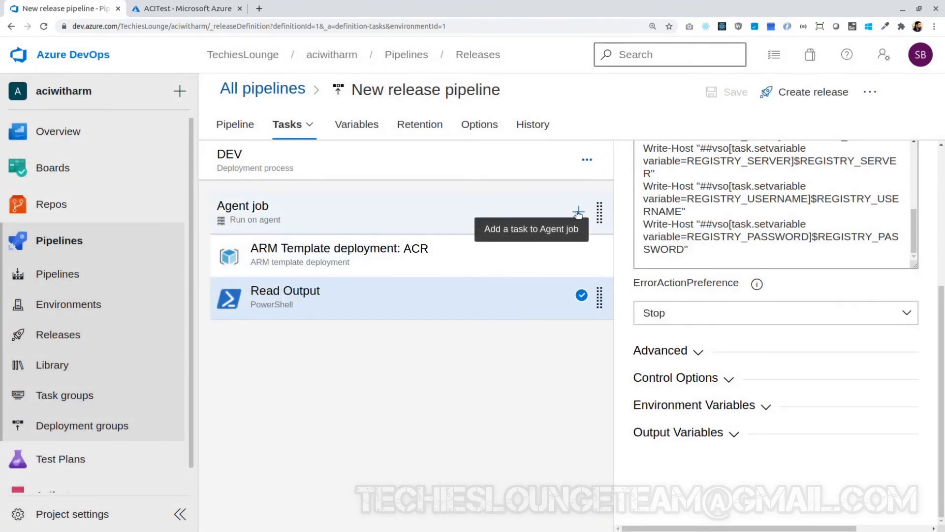
# - Add a Docker task from a 'docker' search and rename it 'Build an Image'
pyautogui.click(578, 212)
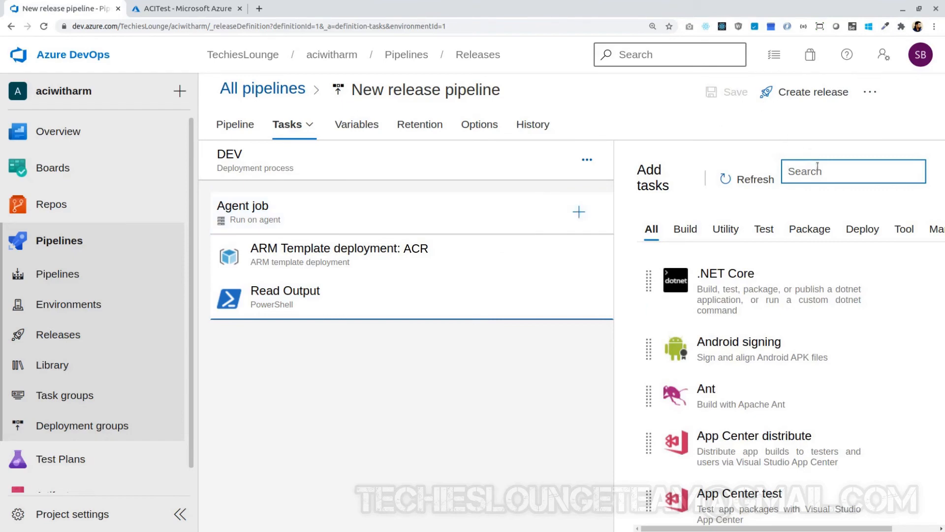
pyautogui.write('docker')
pyautogui.moveTo(757, 238)
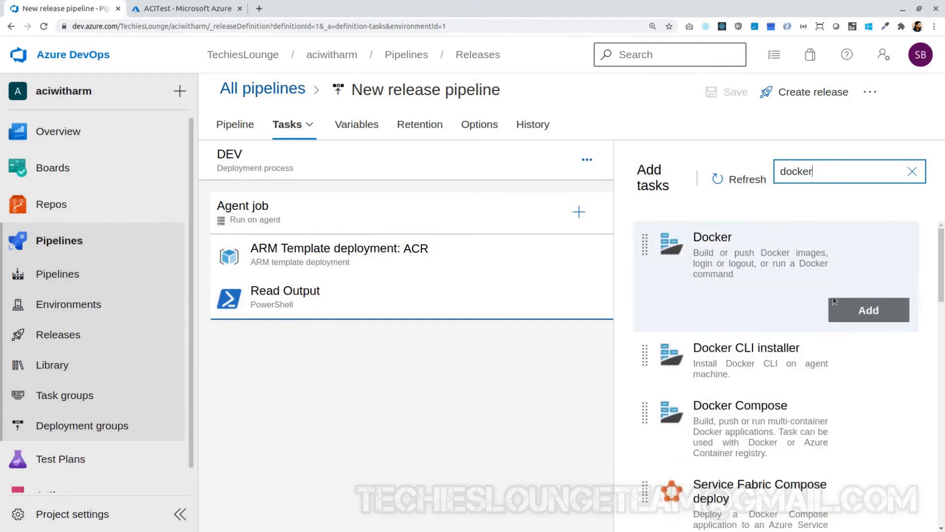
pyautogui.click(859, 310)
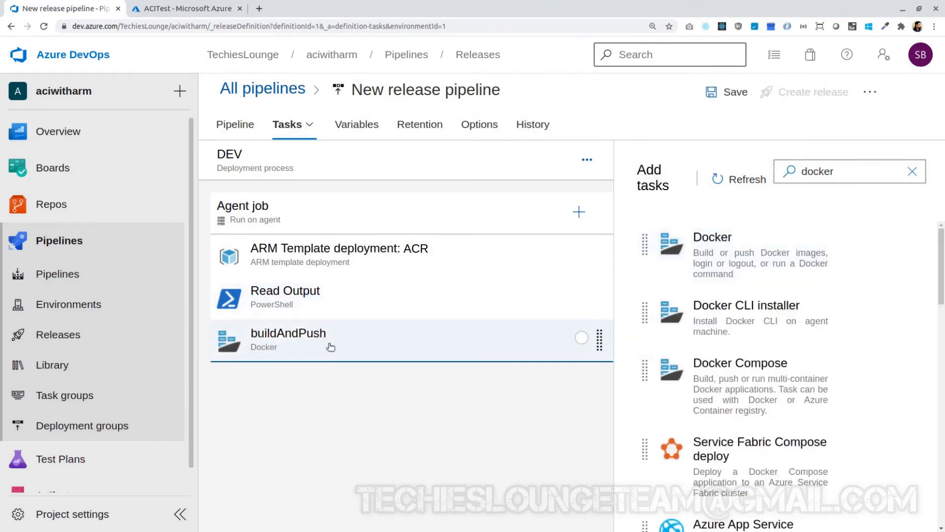
pyautogui.click(330, 347)
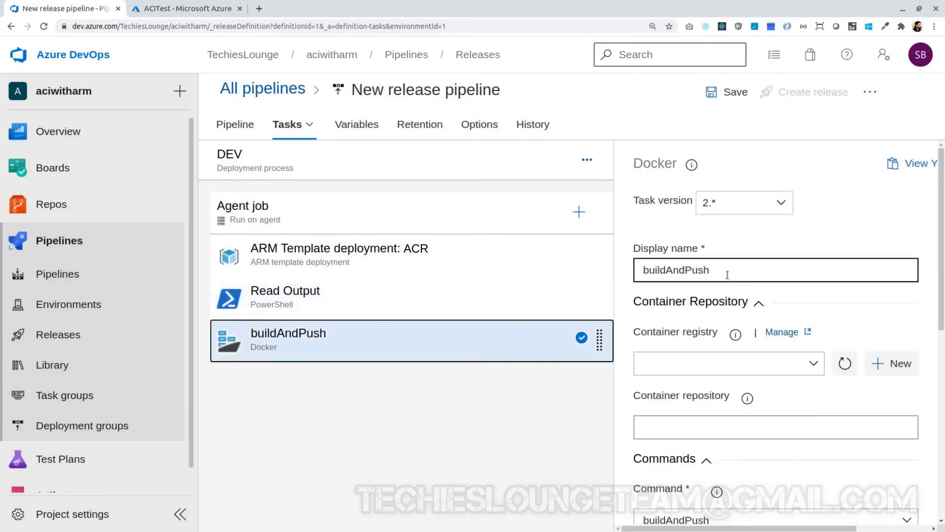
pyautogui.moveTo(680, 271); pyautogui.dragTo(723, 275)
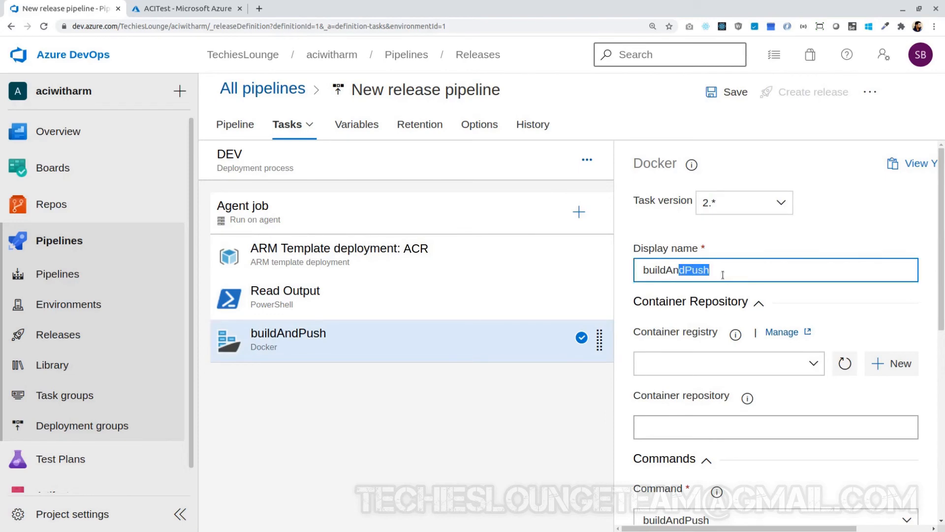
pyautogui.press('BackSpace')
pyautogui.press('BackSpace')
pyautogui.press('BackSpace')
pyautogui.press('BackSpace')
pyautogui.press('BackSpace')
pyautogui.press('BackSpace')
pyautogui.press('BackSpace')
pyautogui.press('BackSpace')
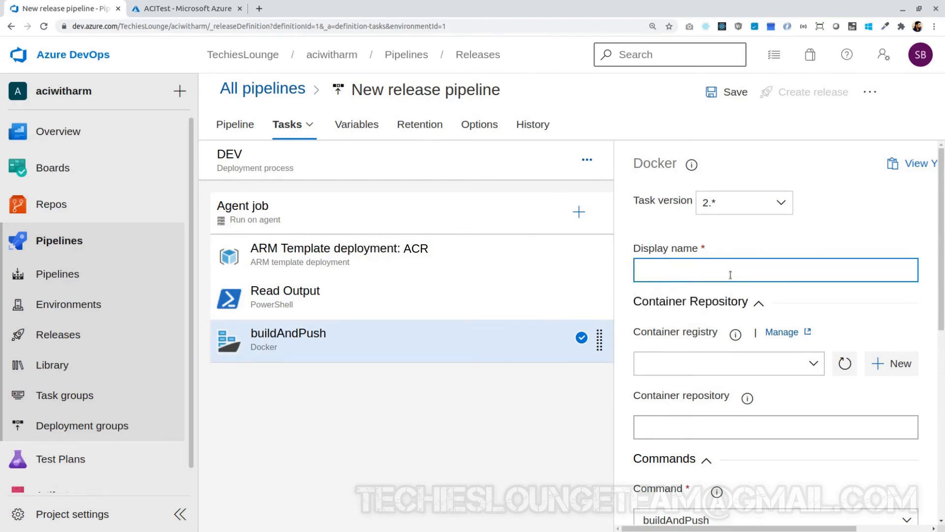
pyautogui.write('Build and')
pyautogui.press('BackSpace')
pyautogui.press('BackSpace')
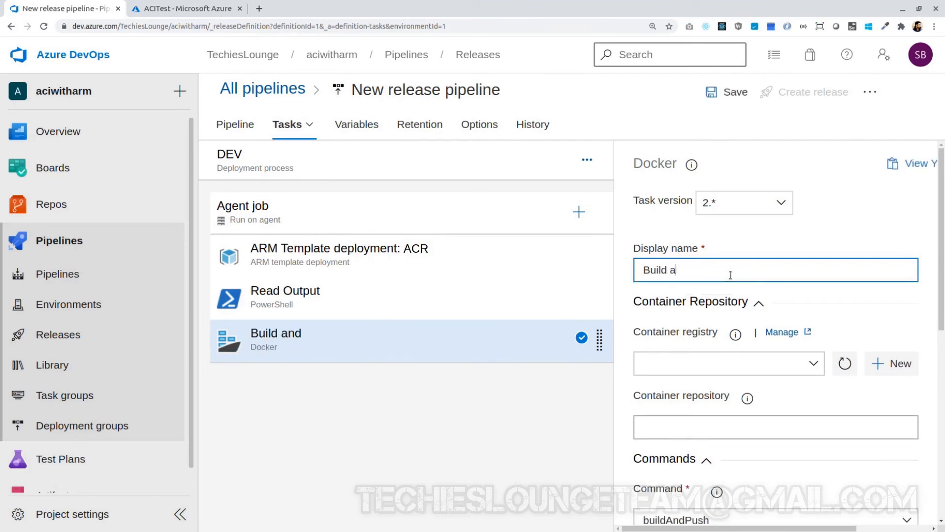
pyautogui.write('n Image')
pyautogui.click(757, 230)
# - Set Build an Image to task version 0.* with the Pay-As-You-Go Azure subscription
pyautogui.click(770, 205)
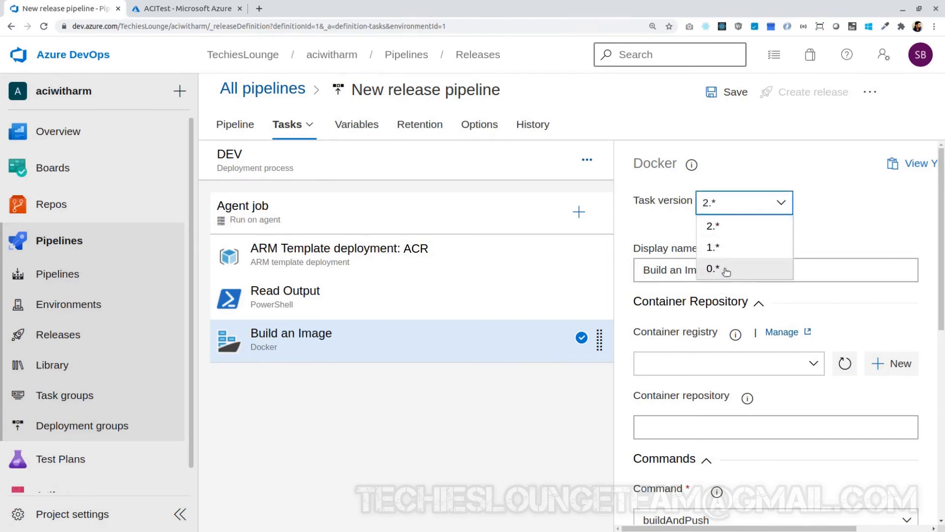
pyautogui.click(726, 270)
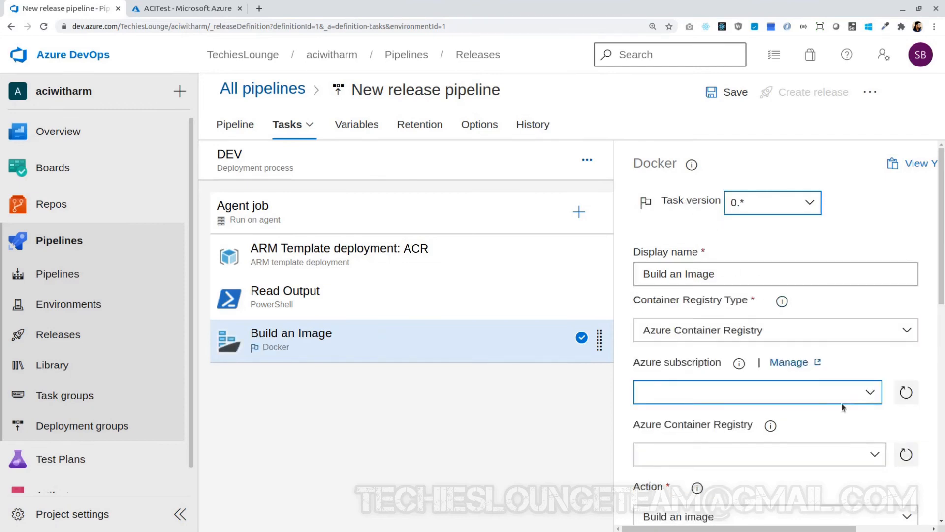
pyautogui.click(870, 392)
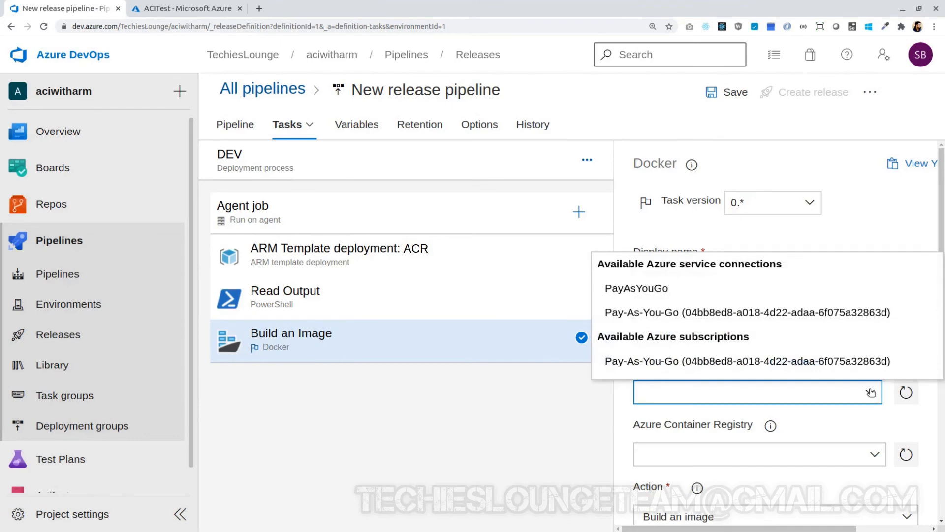
pyautogui.click(780, 317)
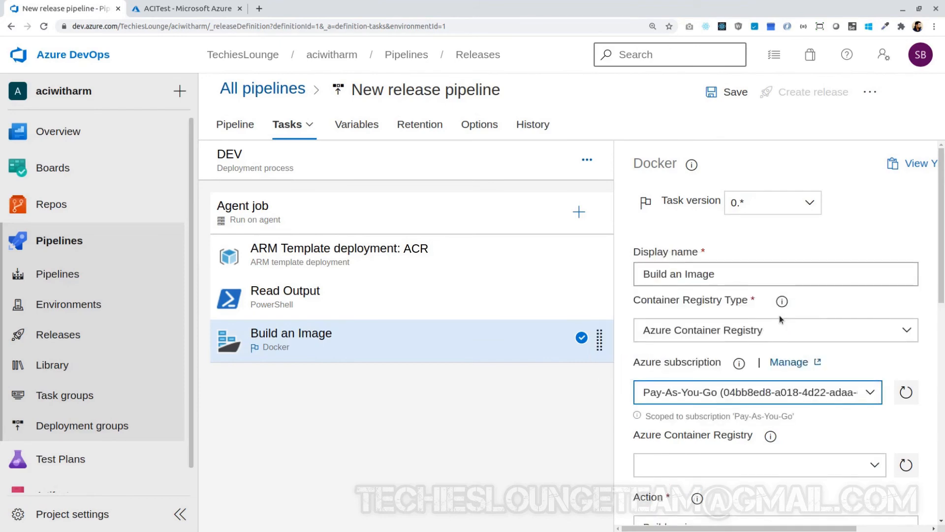
pyautogui.scroll(-2, 781, 319)
pyautogui.scroll(-2, 780, 319)
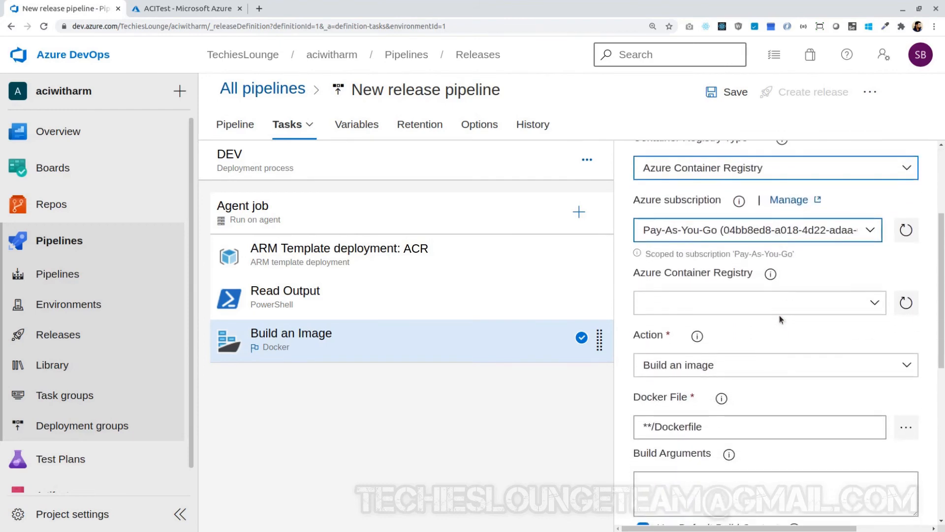
pyautogui.click(769, 302)
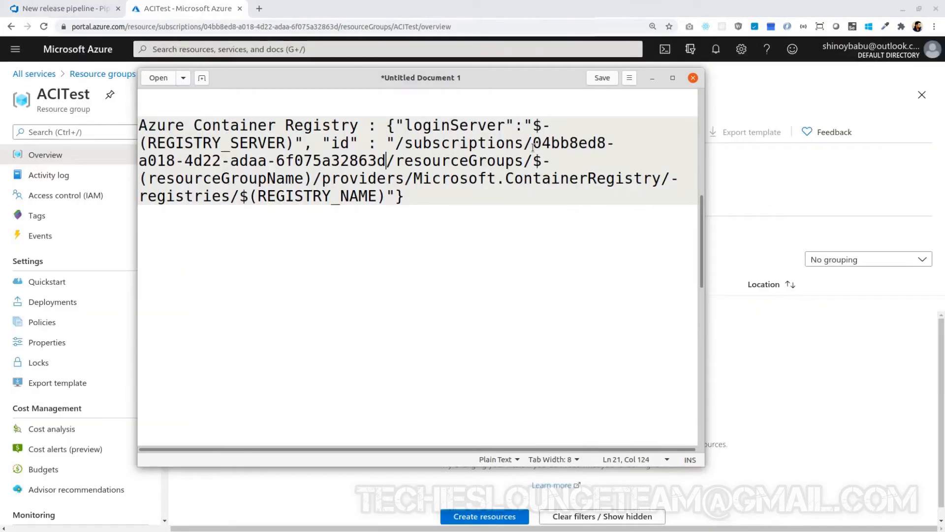
# - Copy the loginServer/id registry JSON from the gedit note into the Azure Container Registry field
pyautogui.moveTo(405, 196); pyautogui.dragTo(389, 126)
pyautogui.hotkey('ctrl', 'c')
pyautogui.hotkey('ctrl', 'v')
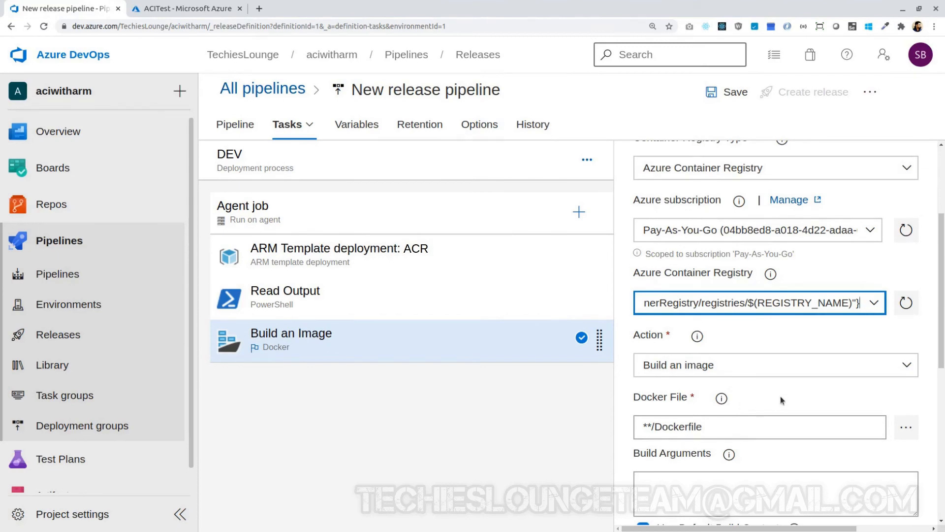
# - Set Docker File to _aciwitharm-CI/drop/SourceCode/Dockerfile
pyautogui.scroll(-3, 780, 396)
pyautogui.click(906, 307)
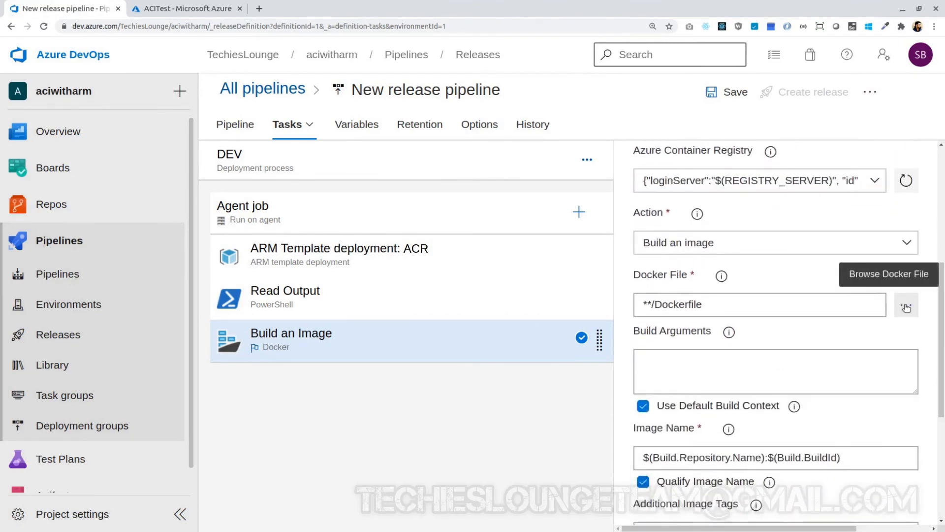
pyautogui.click(301, 182)
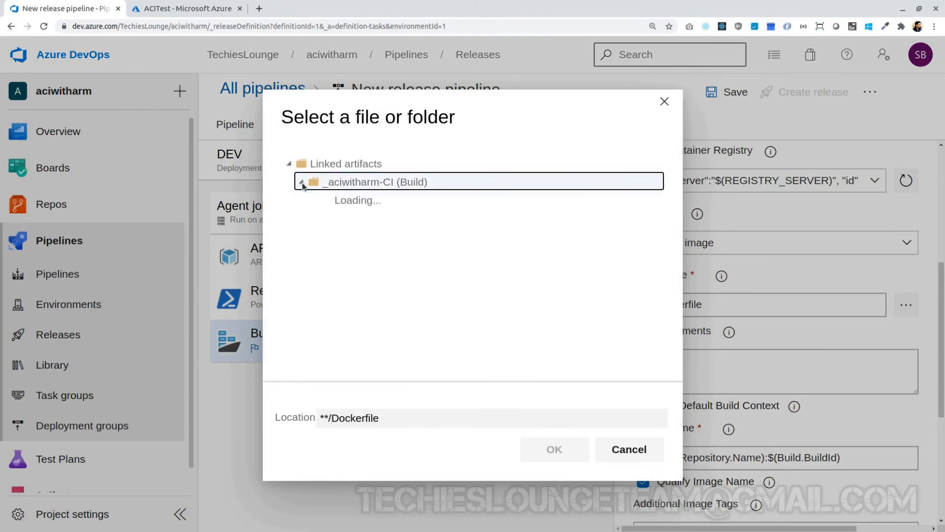
pyautogui.click(313, 200)
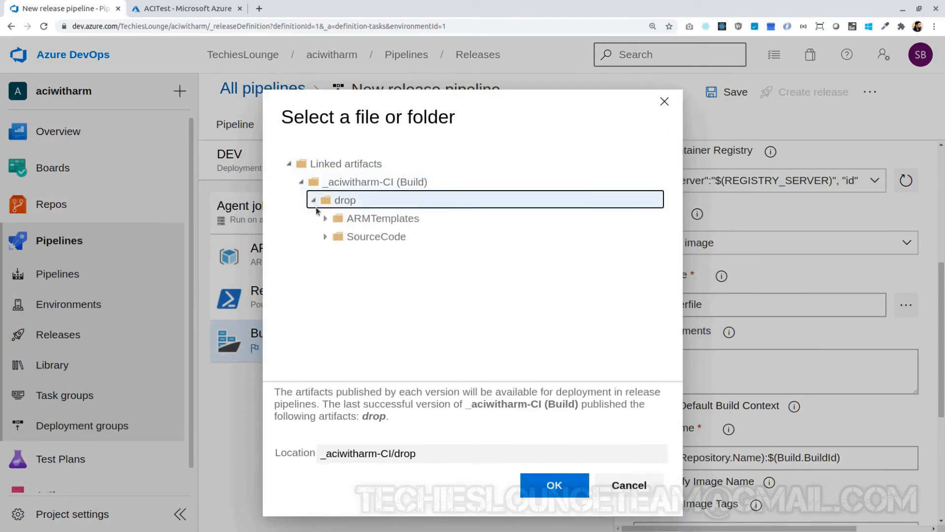
pyautogui.click(326, 238)
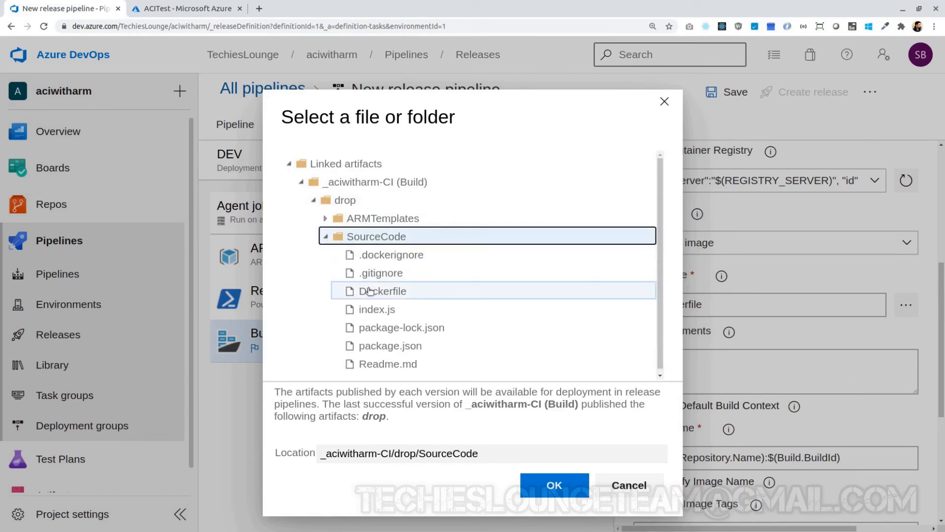
pyautogui.click(373, 291)
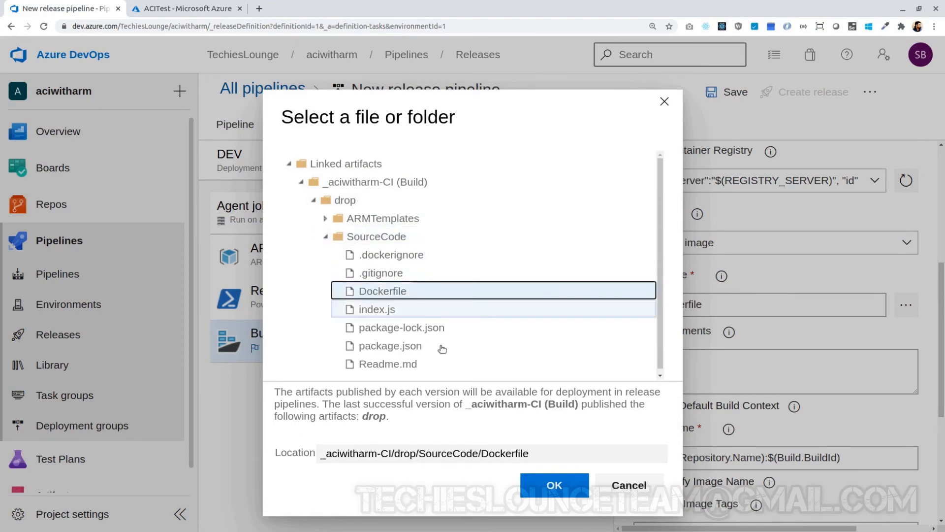
pyautogui.click(554, 485)
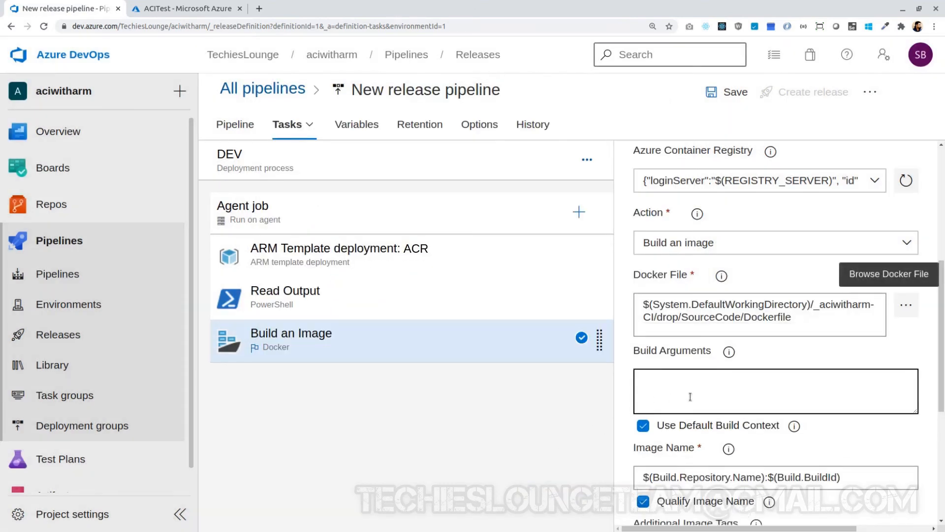
# - Check the image name's repository part and leave it unchanged
pyautogui.scroll(-2, 690, 396)
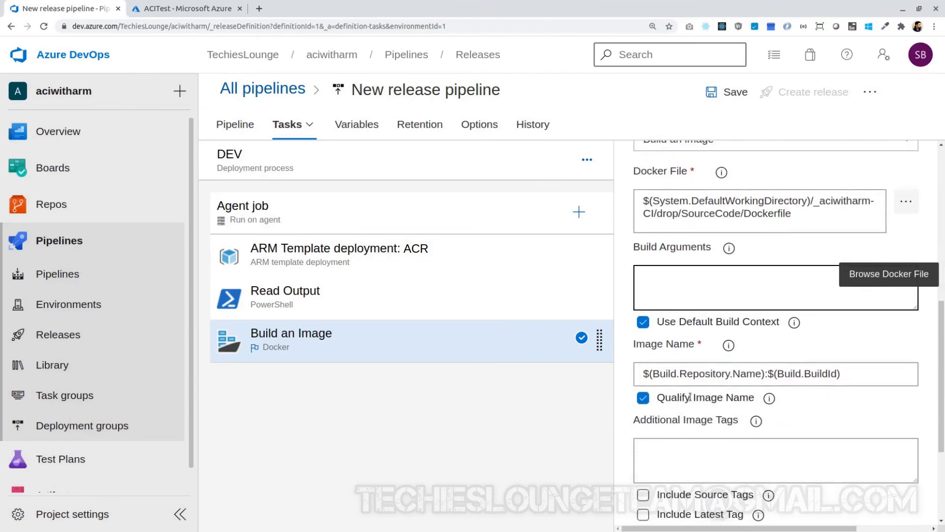
pyautogui.click(713, 374)
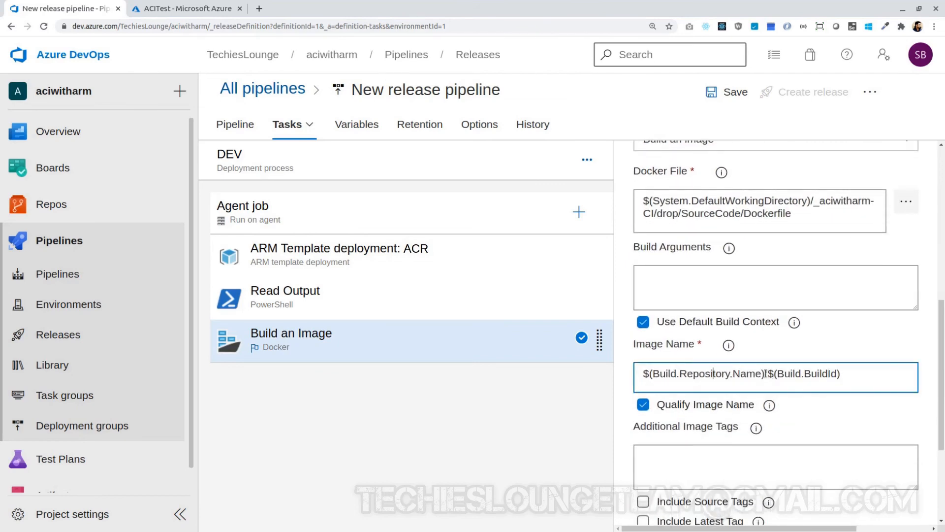
pyautogui.moveTo(764, 374); pyautogui.dragTo(641, 375)
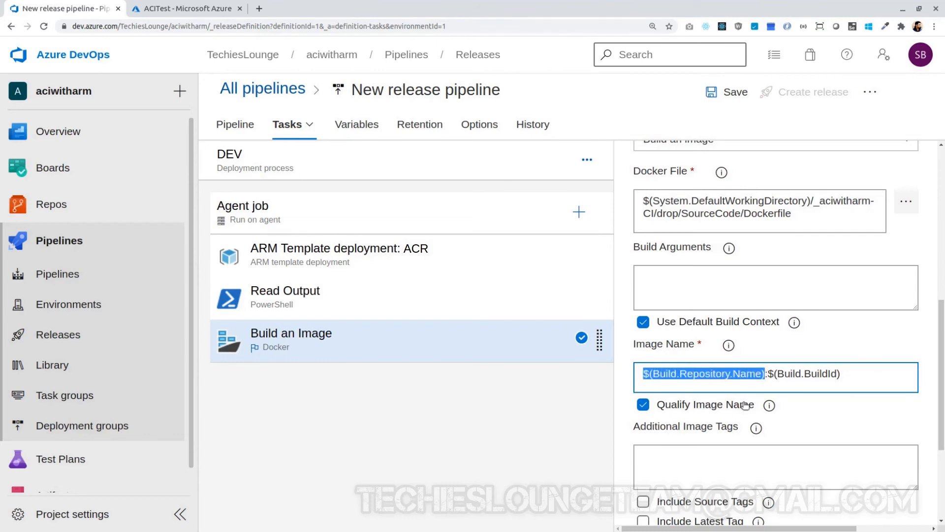
pyautogui.scroll(-3, 745, 405)
pyautogui.click(544, 338)
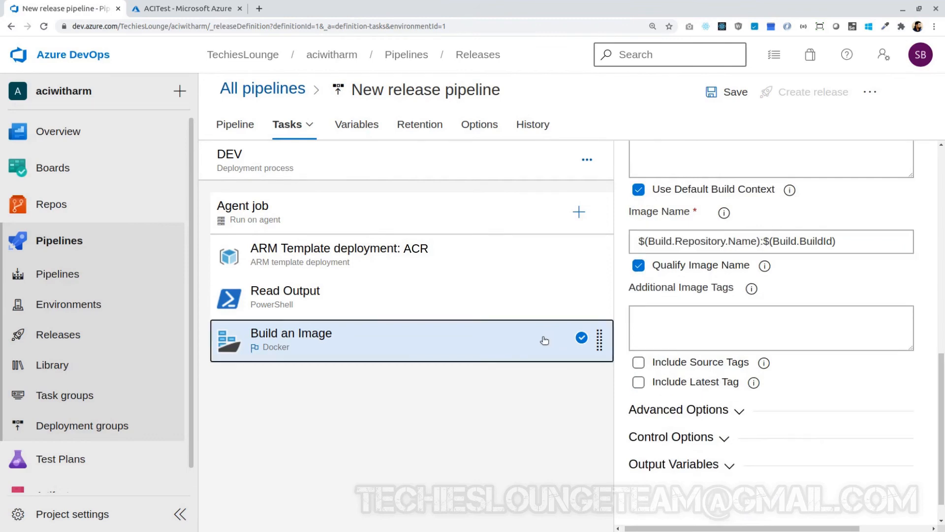
# - Add another Docker task from a 'docker' search and rename it 'Push and Image'
pyautogui.click(579, 212)
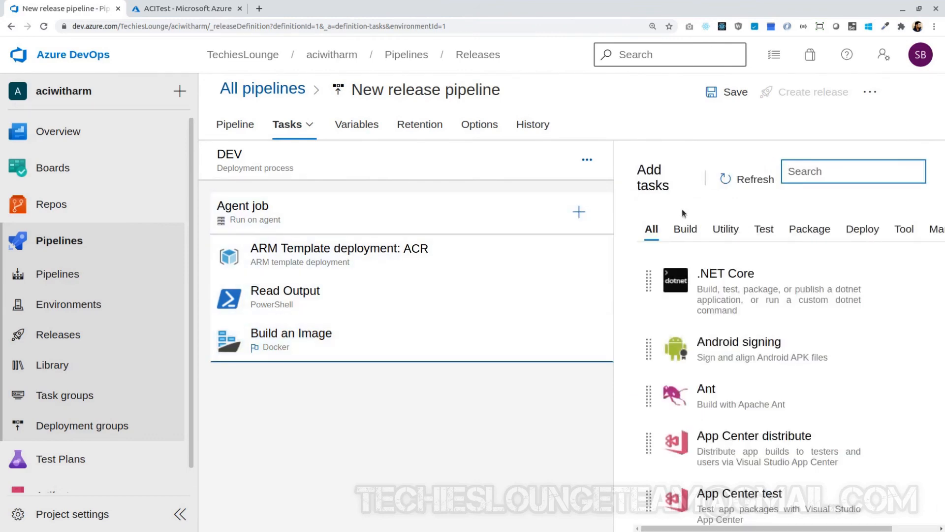
pyautogui.write('docker')
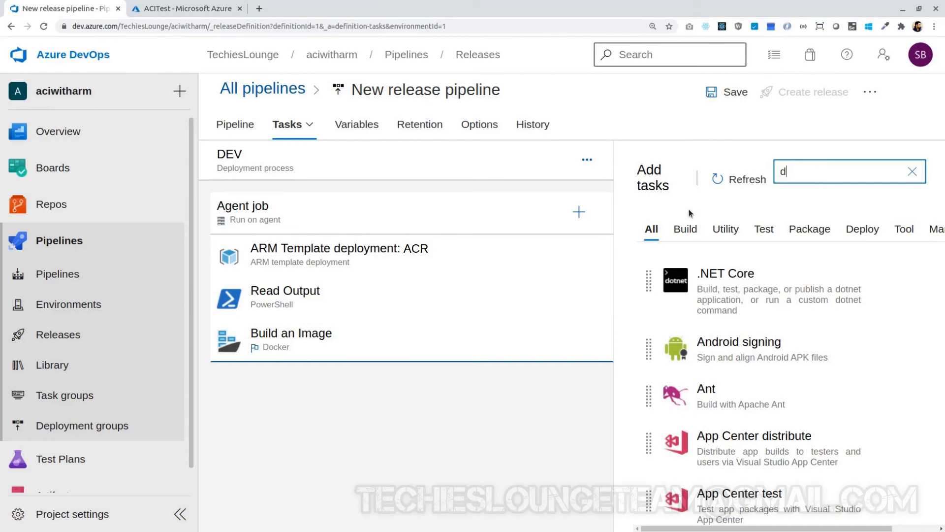
pyautogui.moveTo(755, 242)
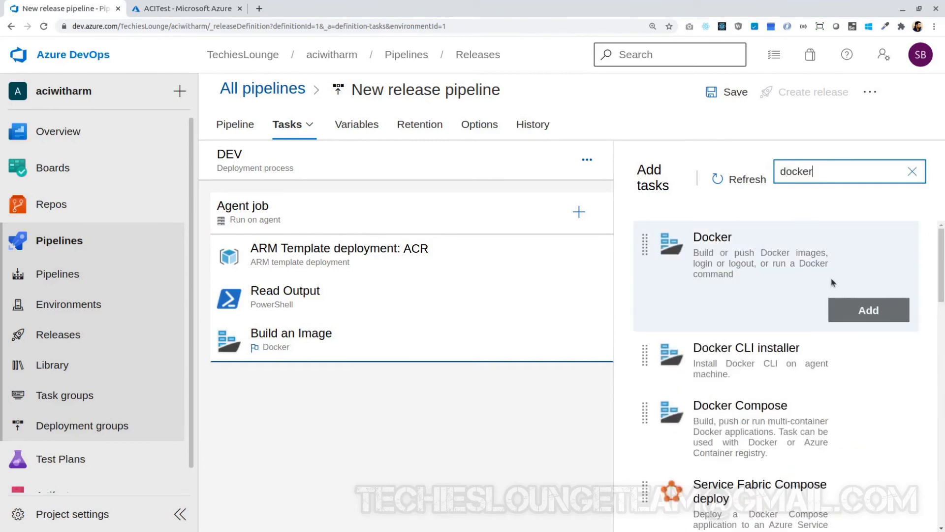
pyautogui.click(861, 313)
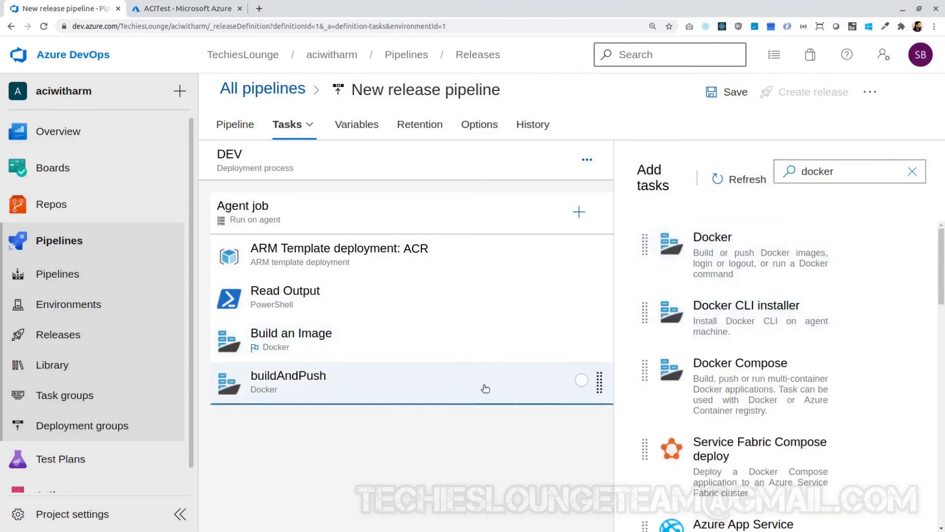
pyautogui.click(485, 386)
pyautogui.click(735, 262)
pyautogui.doubleClick(735, 262)
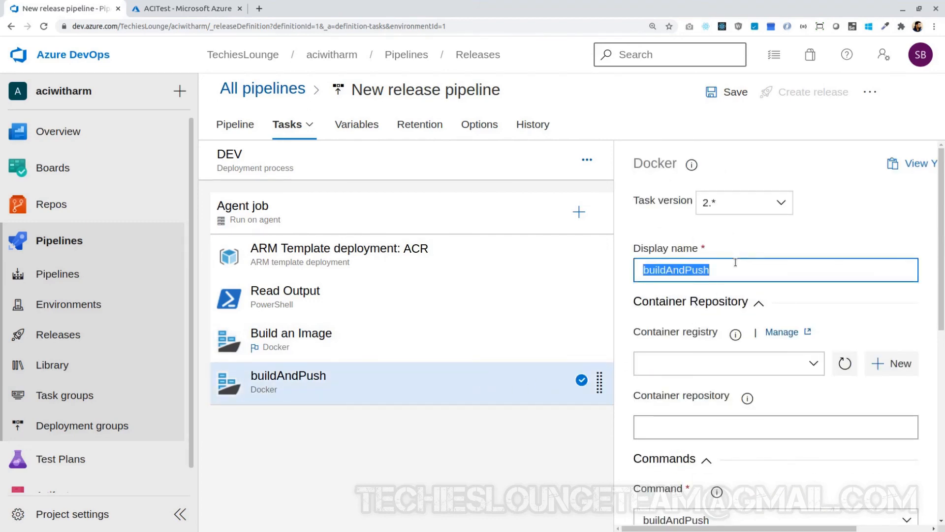
pyautogui.write('Push an')
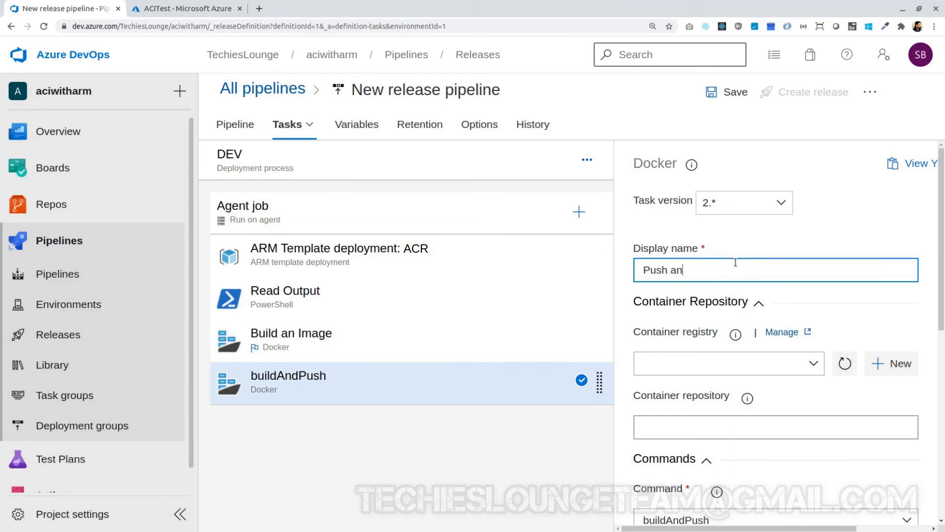
pyautogui.write('d Imag')
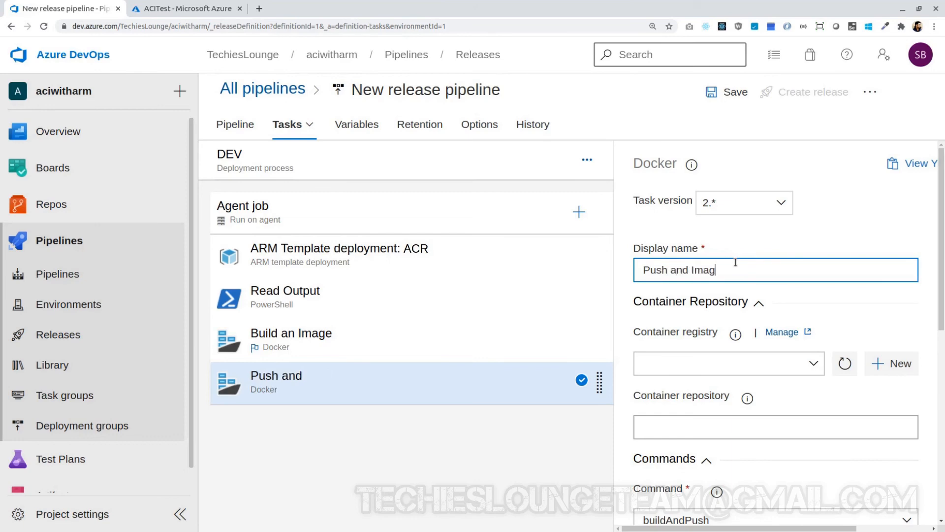
pyautogui.click(739, 209)
# - Set Push and Image to task version 0.* with the Pay-As-You-Go subscription
pyautogui.click(740, 210)
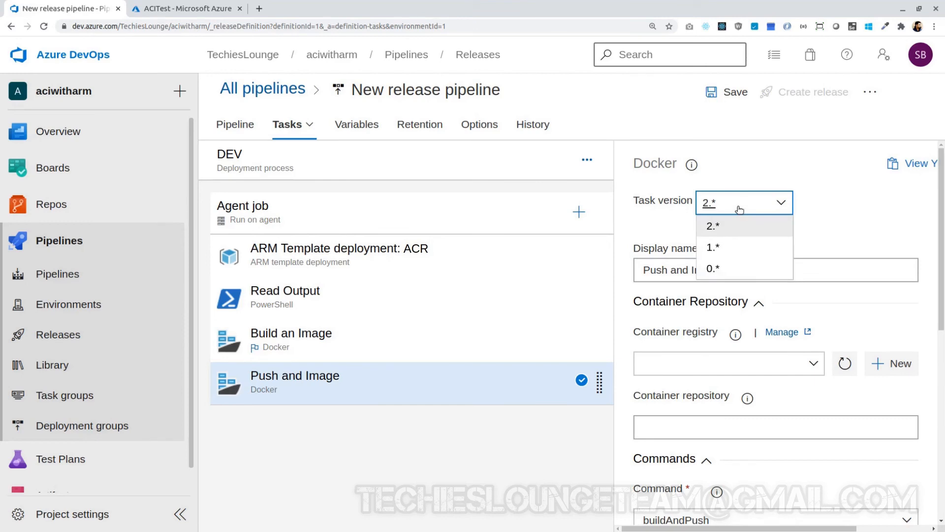
pyautogui.click(736, 272)
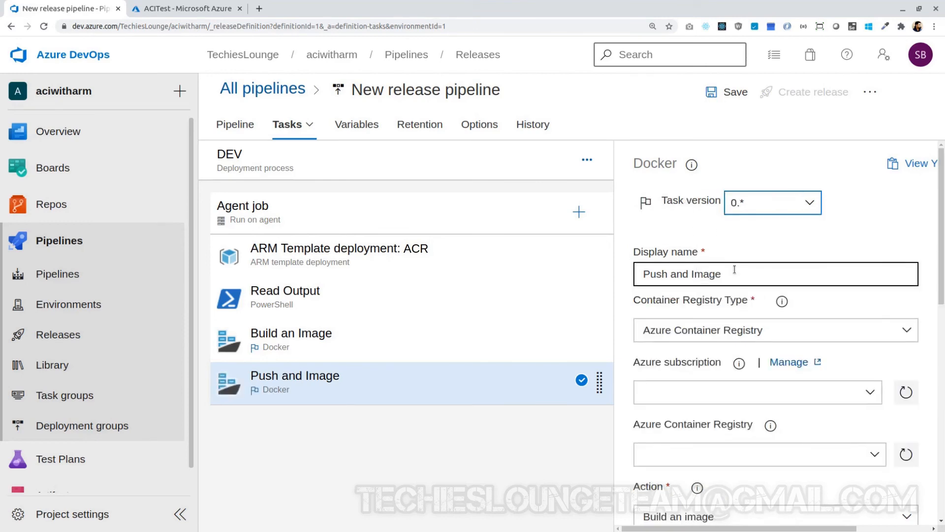
pyautogui.click(759, 391)
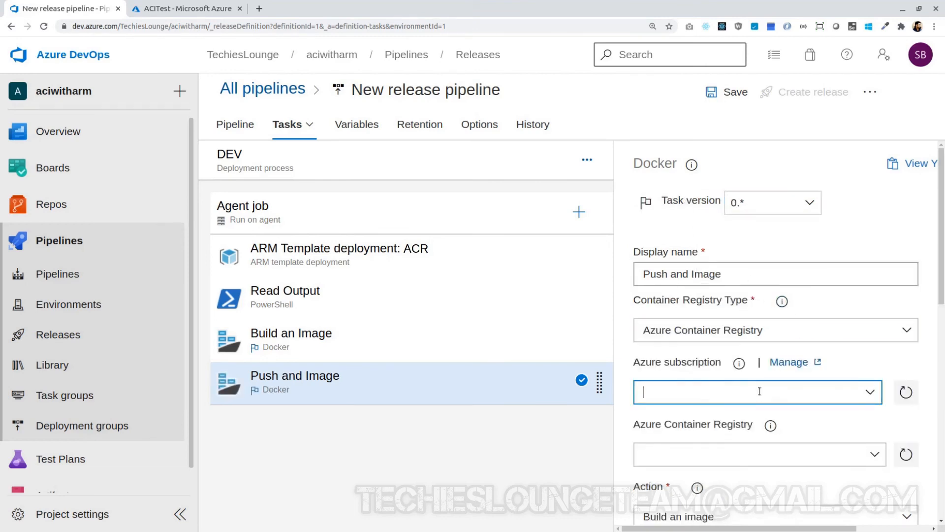
pyautogui.click(871, 393)
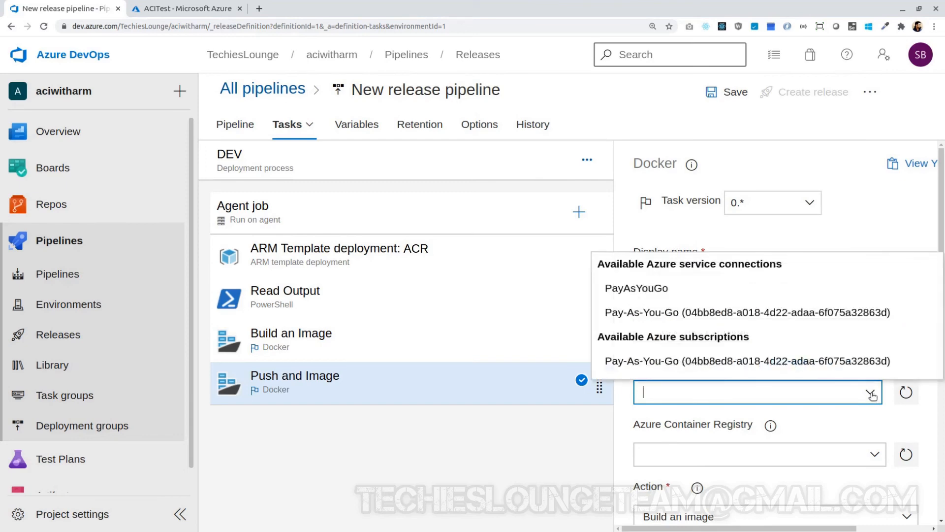
pyautogui.click(779, 313)
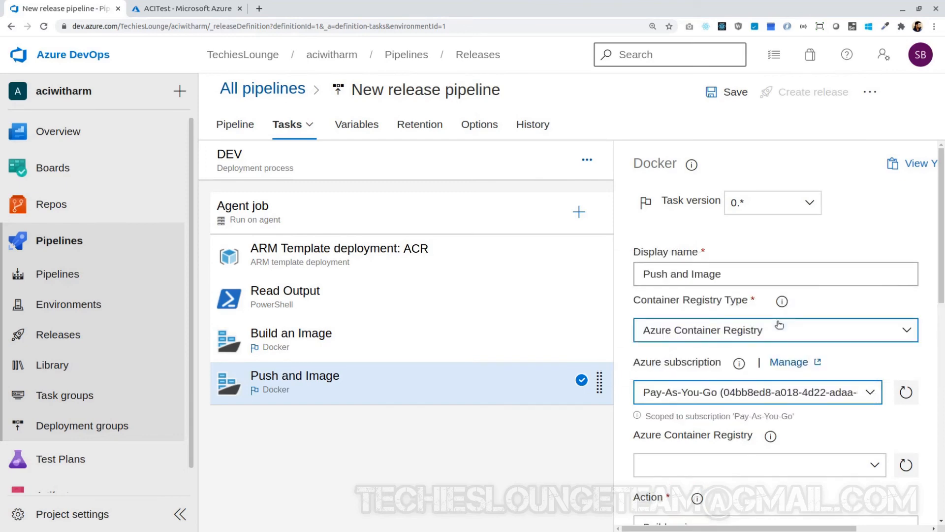
pyautogui.scroll(-2, 822, 412)
pyautogui.click(823, 373)
# - Copy the registry JSON from the gedit note into Push and Image's Azure Container Registry field
pyautogui.hotkey('alt', 'Tab')
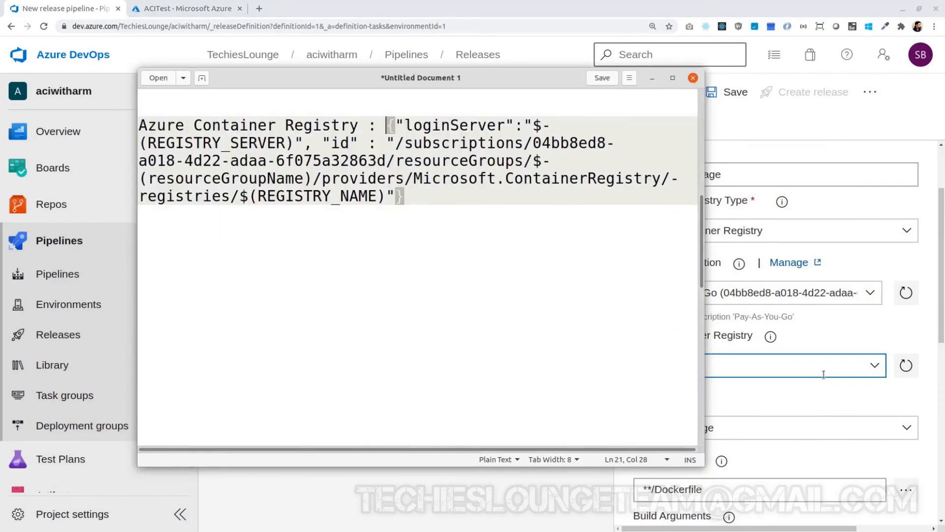
pyautogui.click(427, 201)
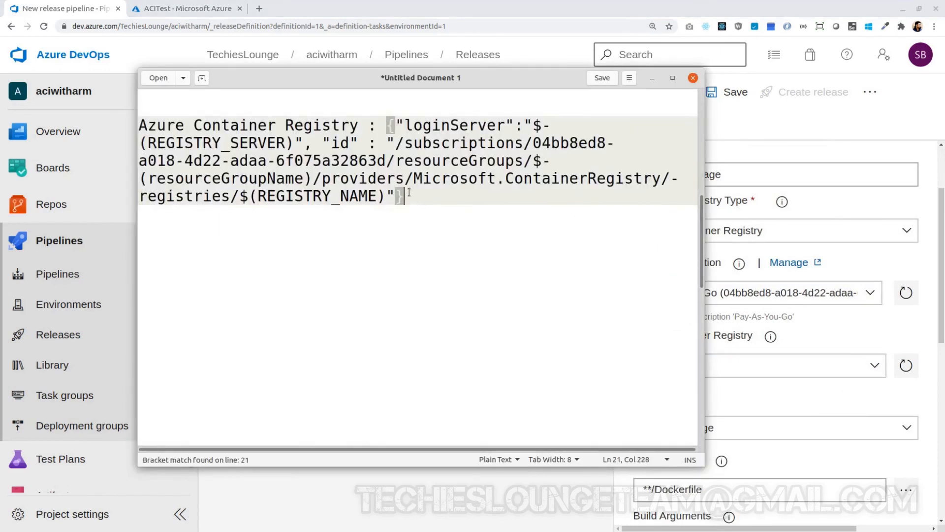
pyautogui.moveTo(416, 197); pyautogui.dragTo(388, 124)
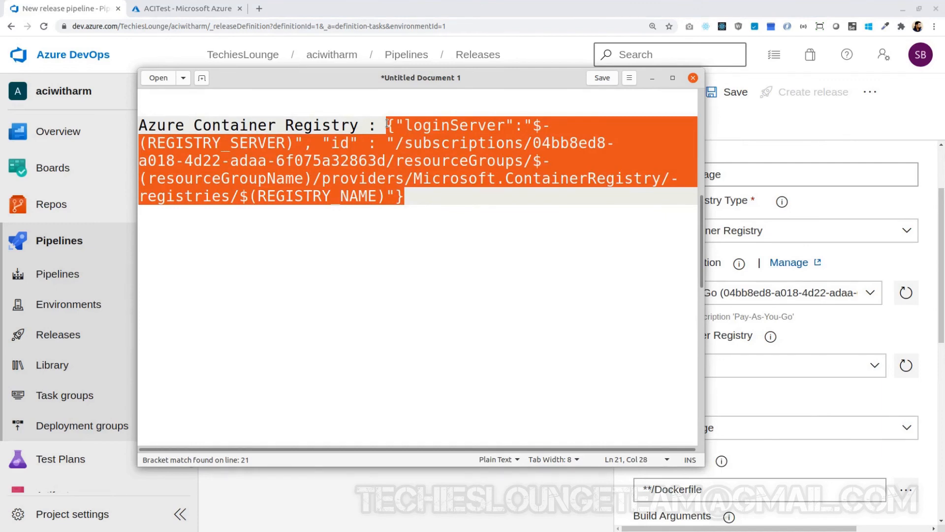
pyautogui.hotkey('ctrl', 'c')
pyautogui.hotkey('alt', 'Tab')
pyautogui.hotkey('ctrl', 'v')
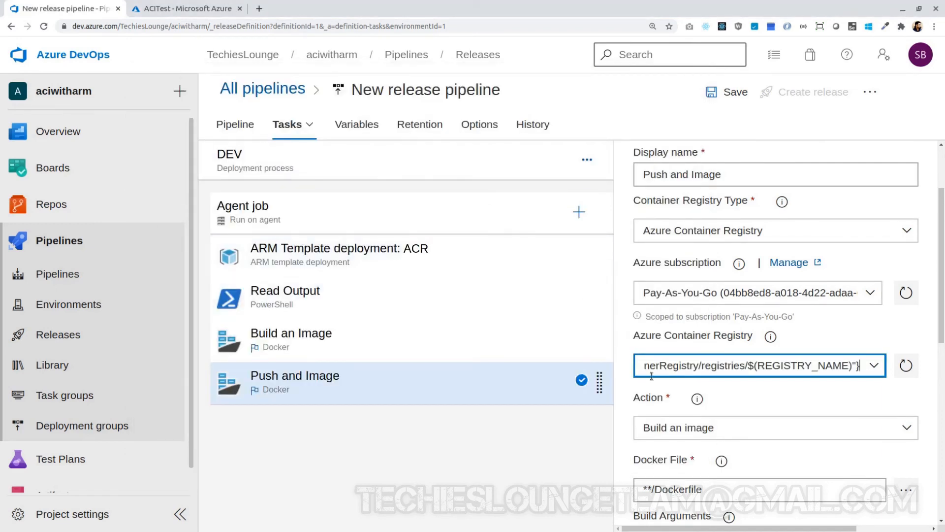
# - Switch the Push and Image task's Action to 'Push an image' and review the remaining settings
pyautogui.click(769, 431)
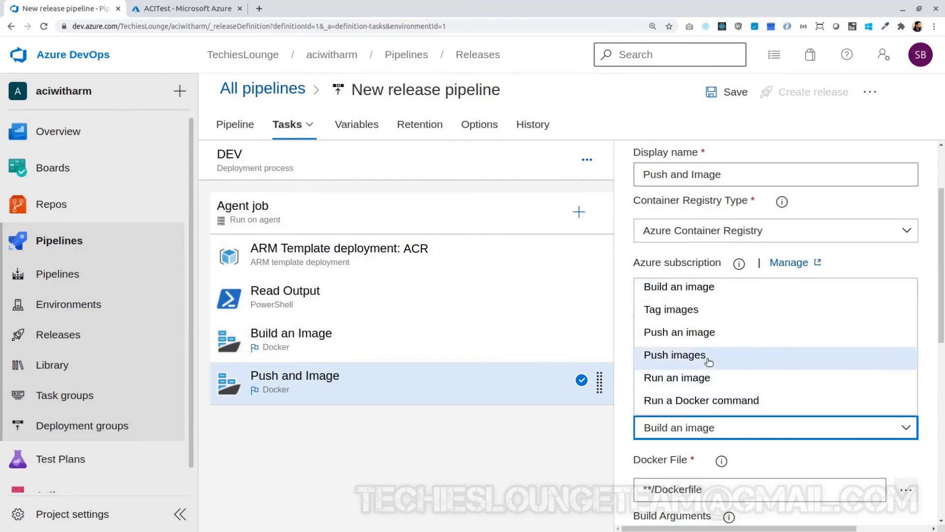
pyautogui.click(711, 333)
pyautogui.scroll(-2, 751, 391)
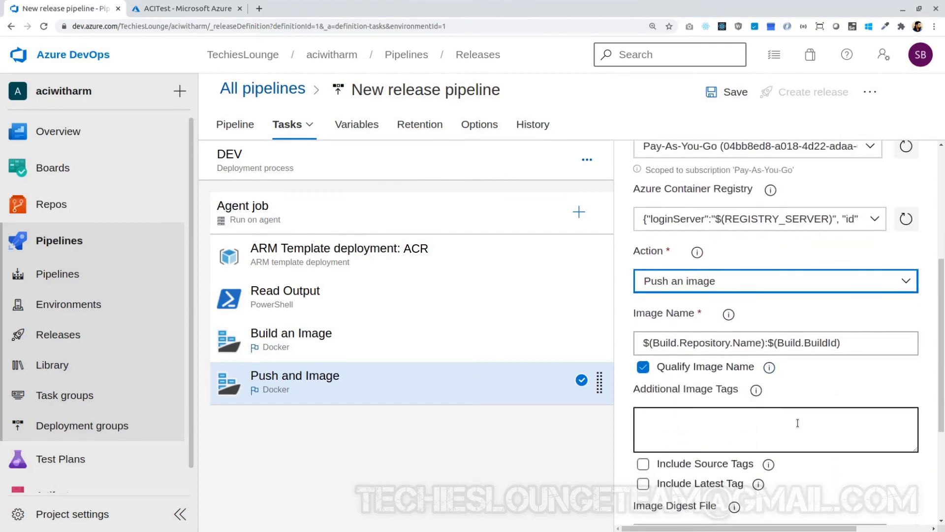
pyautogui.scroll(-3, 797, 423)
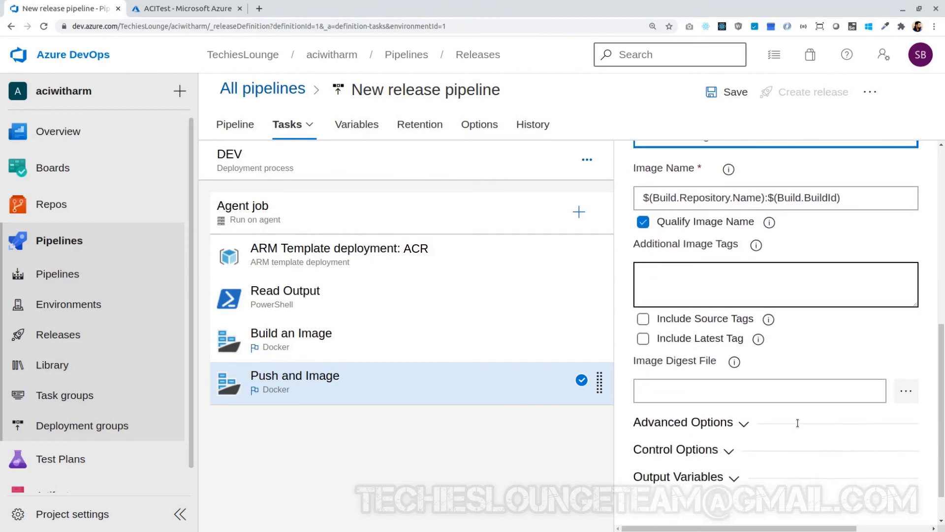
pyautogui.scroll(-1, 797, 423)
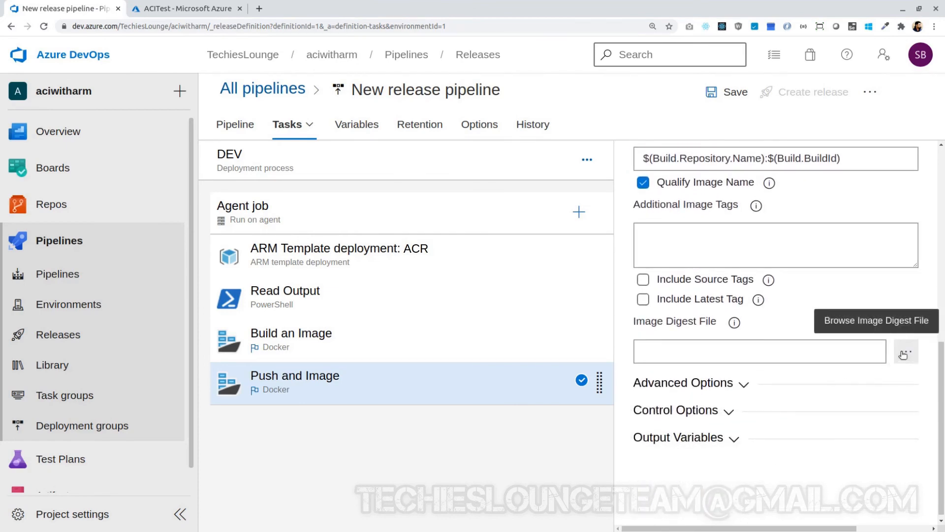
# - Add an ARM template deployment task to the agent job by searching 'arm template'
pyautogui.click(579, 212)
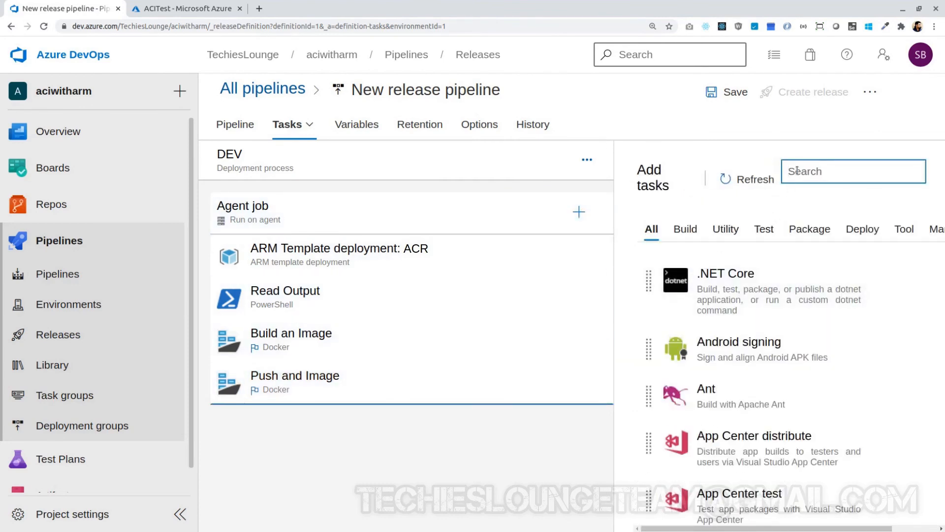
pyautogui.write('arm template')
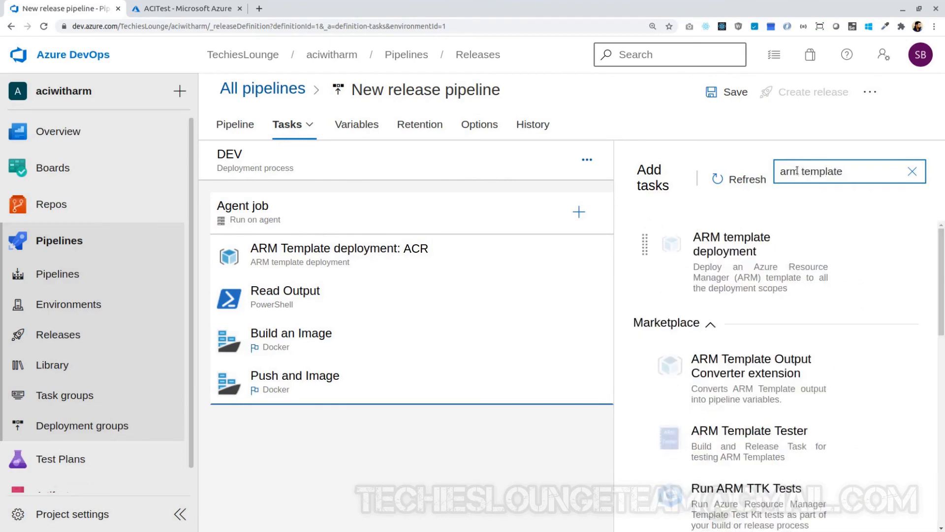
pyautogui.click(737, 261)
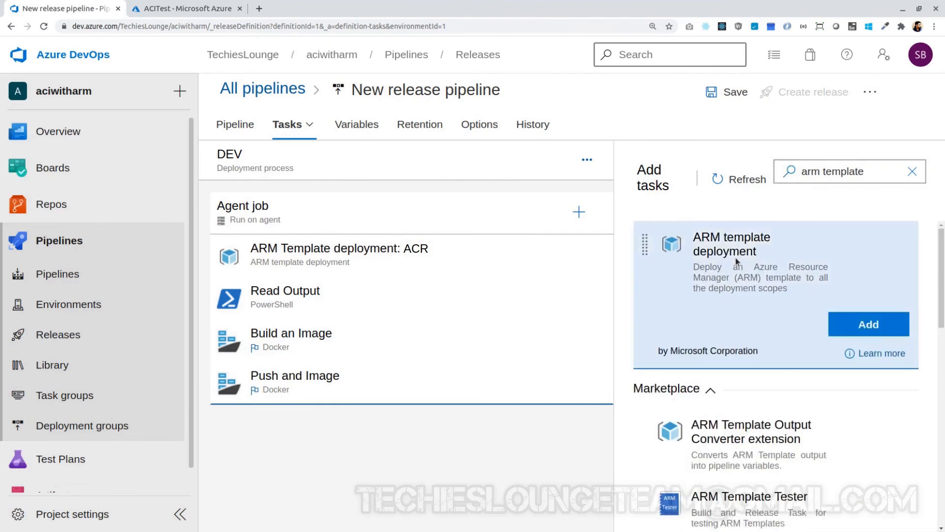
pyautogui.click(853, 323)
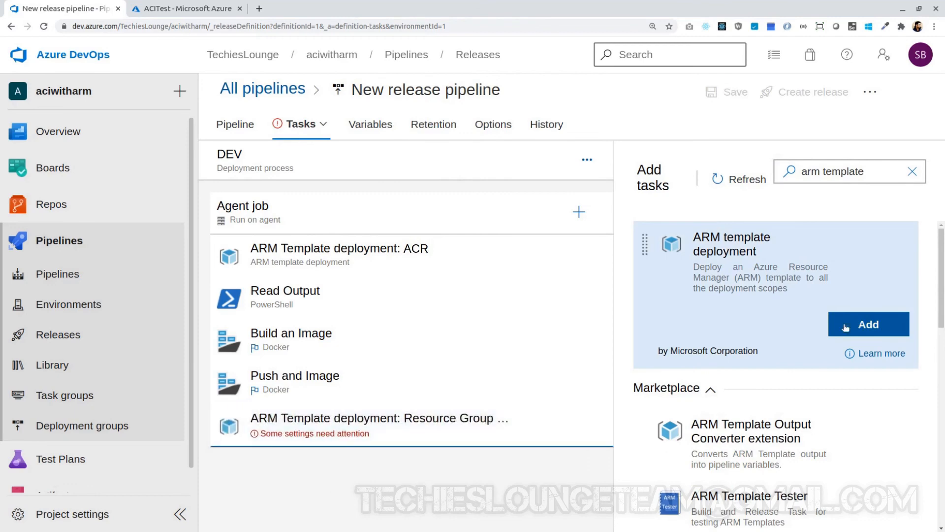
# - Rename the new task's display name to 'ARM Template deployment: ACI'
pyautogui.click(486, 428)
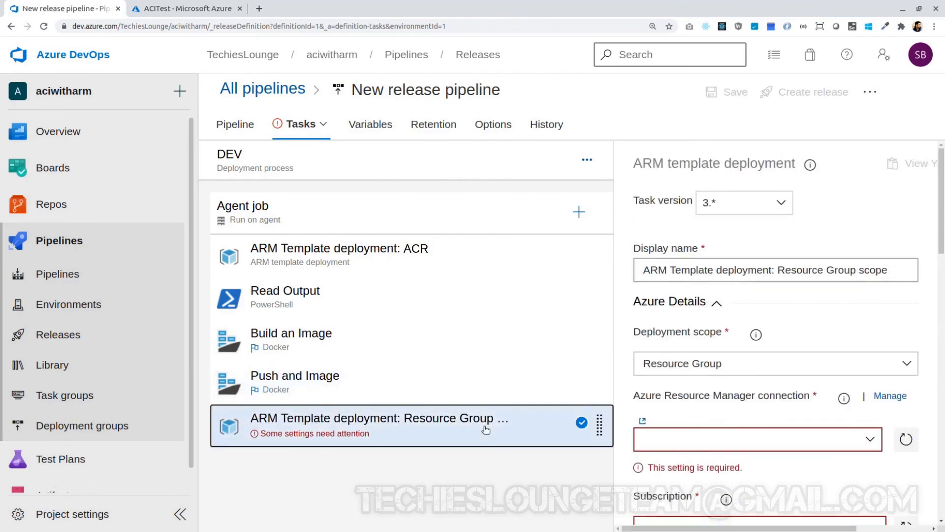
pyautogui.doubleClick(788, 264)
pyautogui.press('Delete')
pyautogui.press('Delete')
pyautogui.press('Delete')
pyautogui.press('Delete')
pyautogui.press('Delete')
pyautogui.press('Delete')
pyautogui.press('Delete')
pyautogui.press('Delete')
pyautogui.press('Delete')
pyautogui.press('Delete')
pyautogui.press('Delete')
pyautogui.press('Delete')
pyautogui.press('Delete')
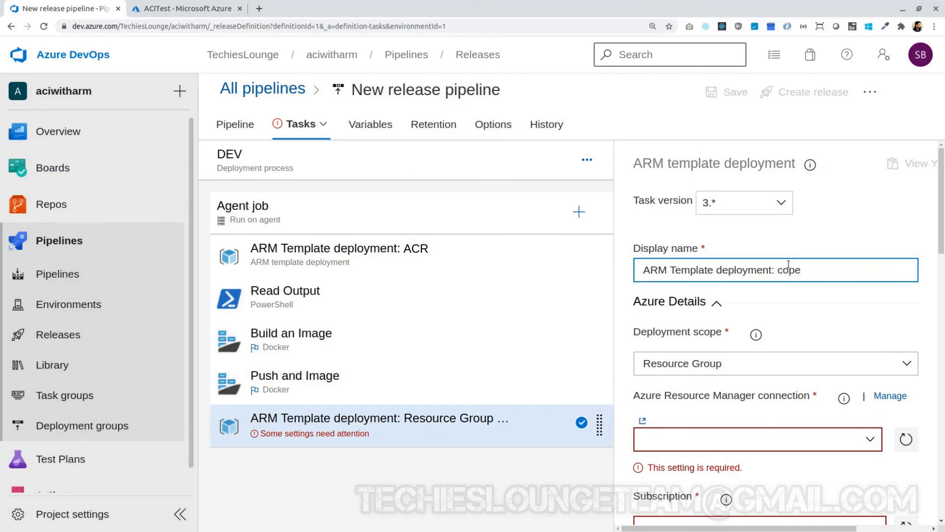
pyautogui.write('ACI')
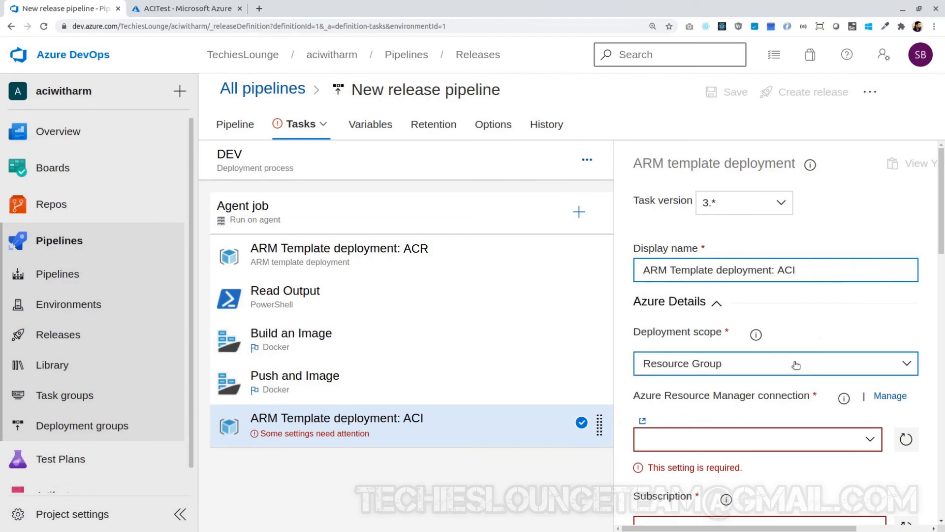
pyautogui.scroll(-2, 809, 333)
# - Set the ACI task's service connection and subscription to Pay-As-You-Go
pyautogui.click(871, 337)
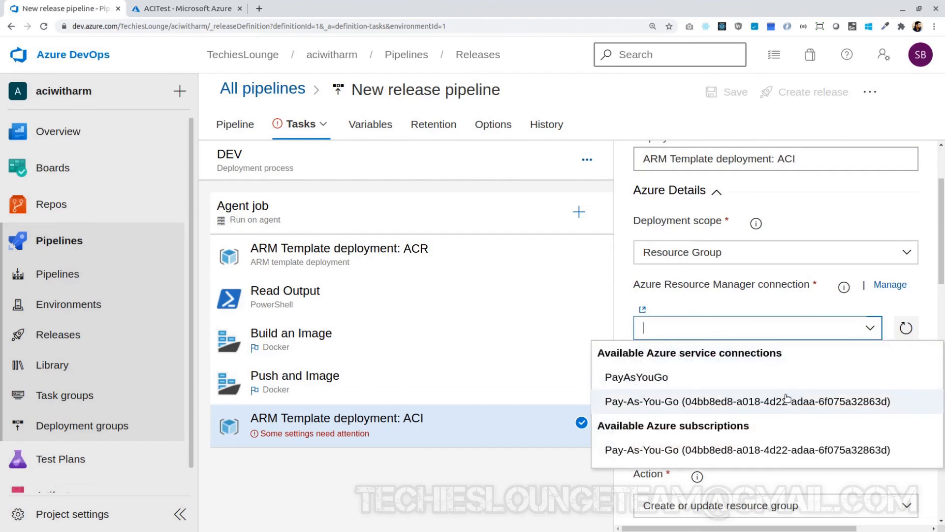
pyautogui.click(787, 399)
pyautogui.scroll(-2, 787, 398)
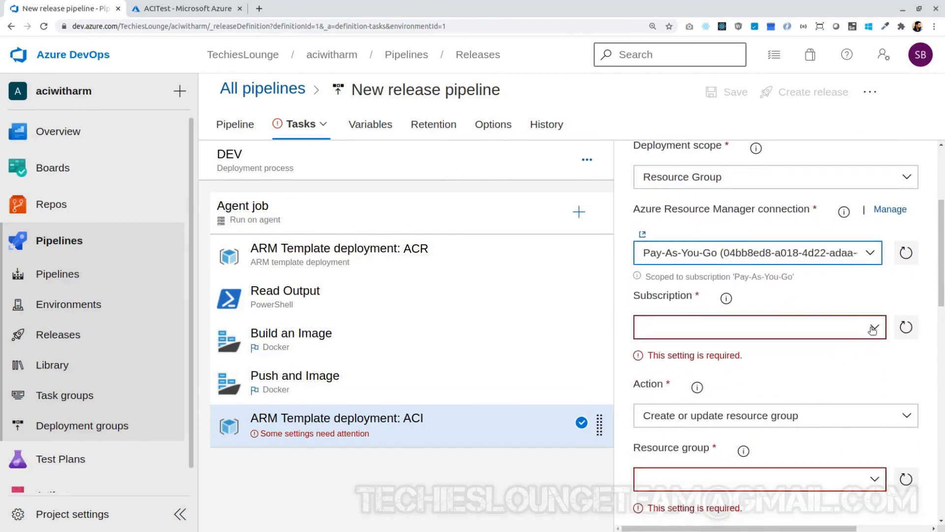
pyautogui.click(879, 328)
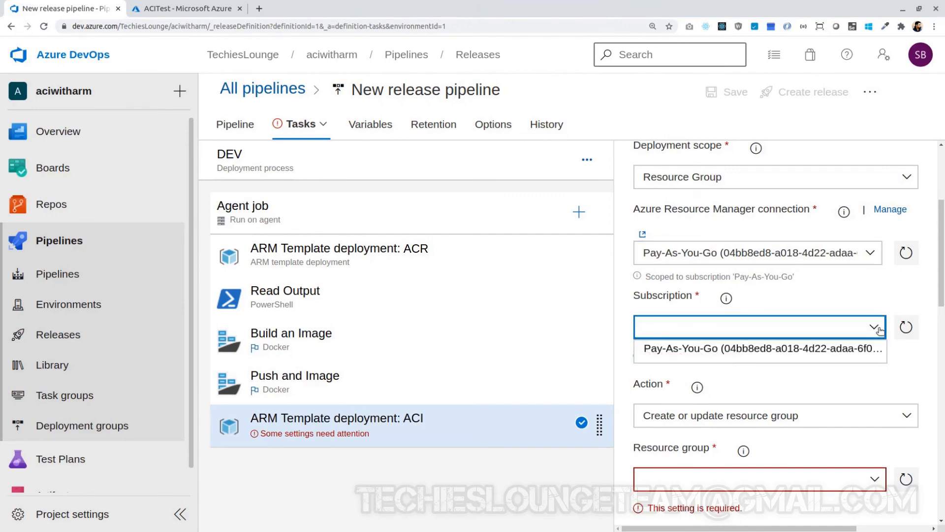
pyautogui.click(844, 350)
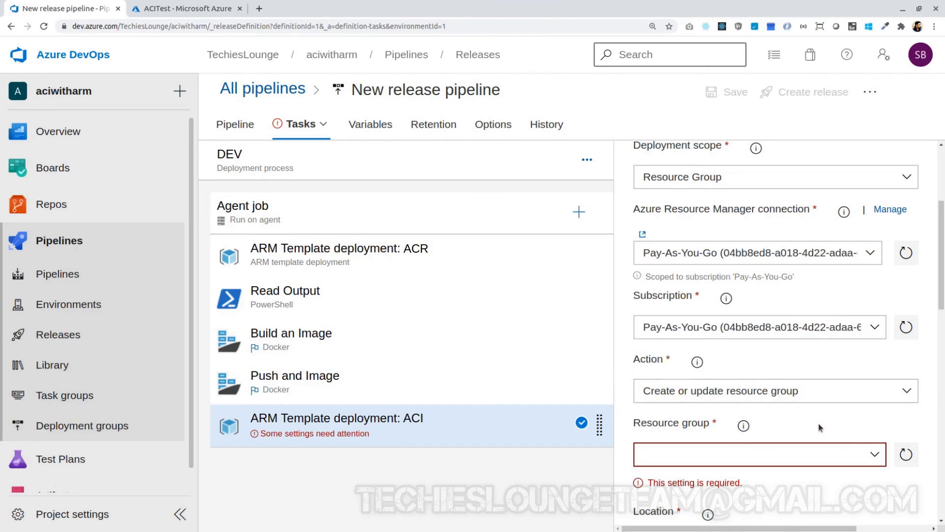
pyautogui.scroll(-2, 820, 428)
pyautogui.scroll(-1, 820, 427)
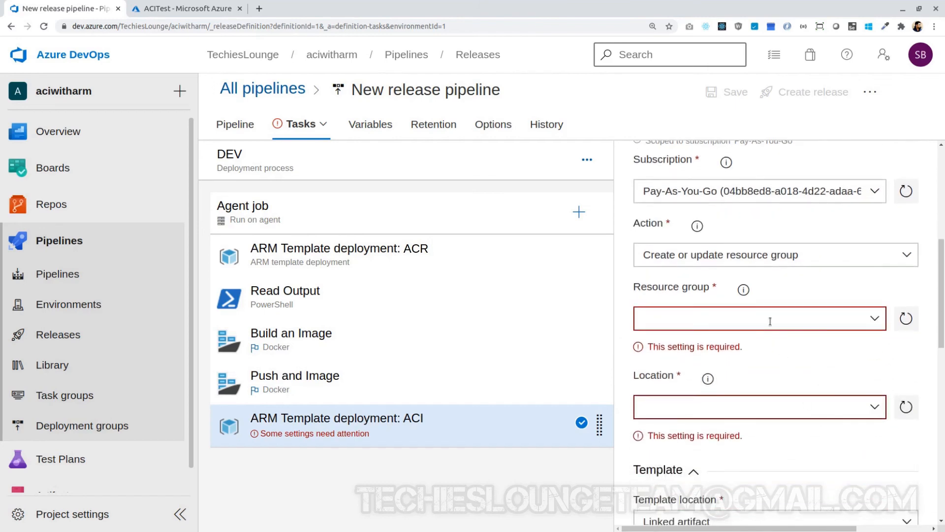
# - Set the ACI task's resource group to $(resourceGroupName), copied from the pipeline variables
pyautogui.click(369, 125)
pyautogui.doubleClick(523, 262)
pyautogui.hotkey('ctrl', 'c')
pyautogui.click(300, 124)
pyautogui.click(320, 215)
pyautogui.scroll(-5, 737, 391)
pyautogui.click(738, 377)
pyautogui.write('$(')
pyautogui.hotkey('ctrl', 'v')
pyautogui.write(')')
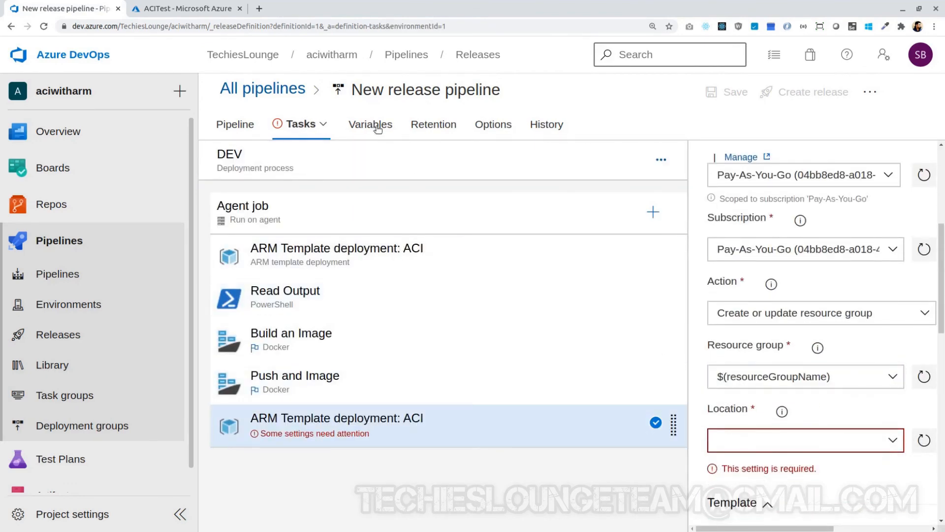
# - Set the ACI task's location to $(resourceGroupLocation), copied from the pipeline variables
pyautogui.click(369, 124)
pyautogui.doubleClick(541, 233)
pyautogui.hotkey('ctrl', 'c')
pyautogui.click(295, 129)
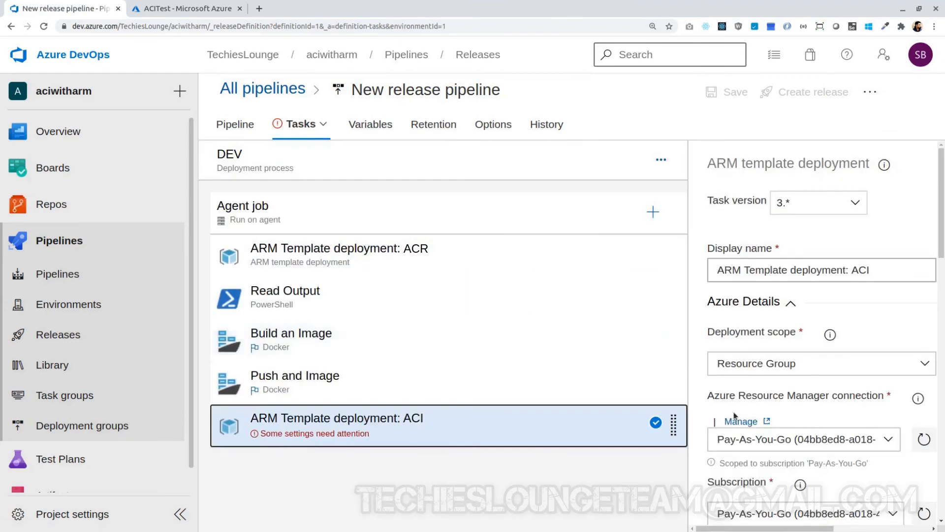
pyautogui.scroll(-5, 763, 394)
pyautogui.click(754, 390)
pyautogui.write('$(')
pyautogui.hotkey('ctrl', 'v')
pyautogui.write(')')
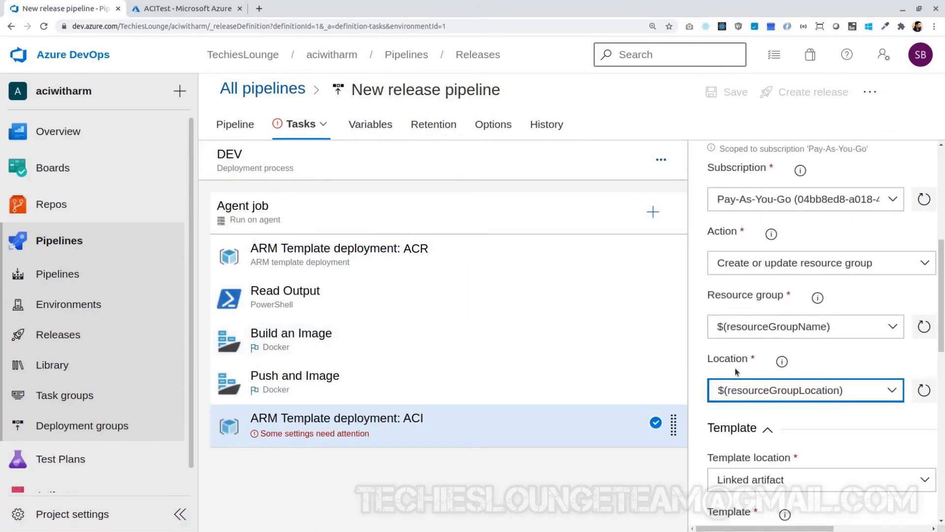
pyautogui.moveTo(683, 355); pyautogui.dragTo(621, 359)
pyautogui.scroll(-2, 731, 400)
pyautogui.scroll(-3, 731, 400)
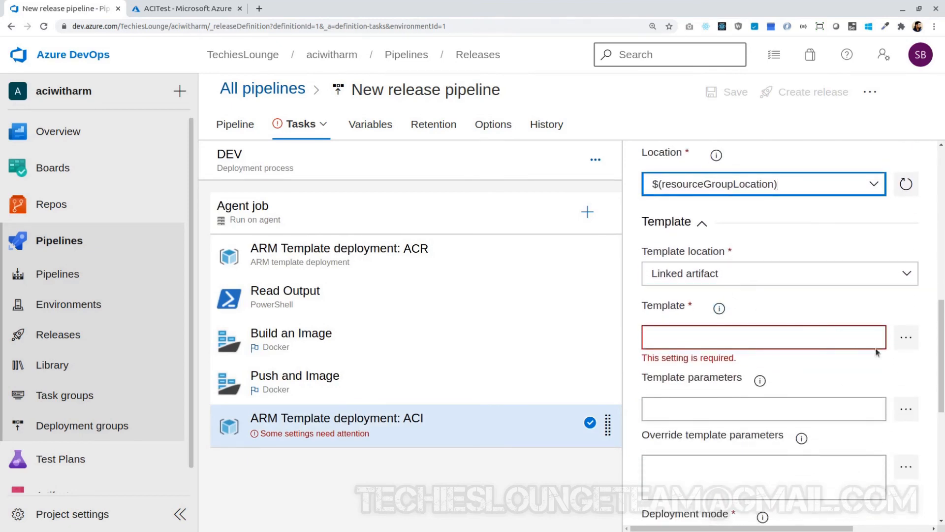
# - Choose ContainerInstance.azrm.json from aciwitharm-CI/drop/ARMTemplates as the ACI task's template
pyautogui.click(906, 337)
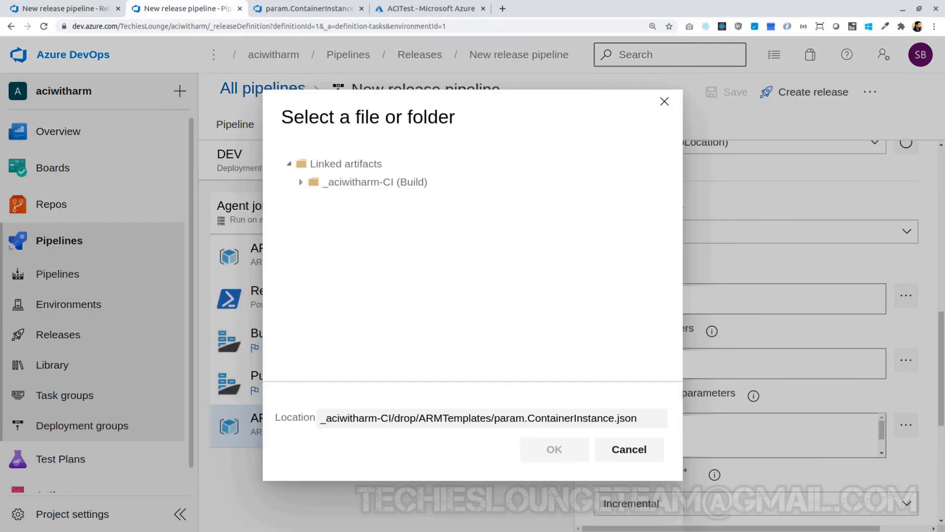
pyautogui.click(301, 182)
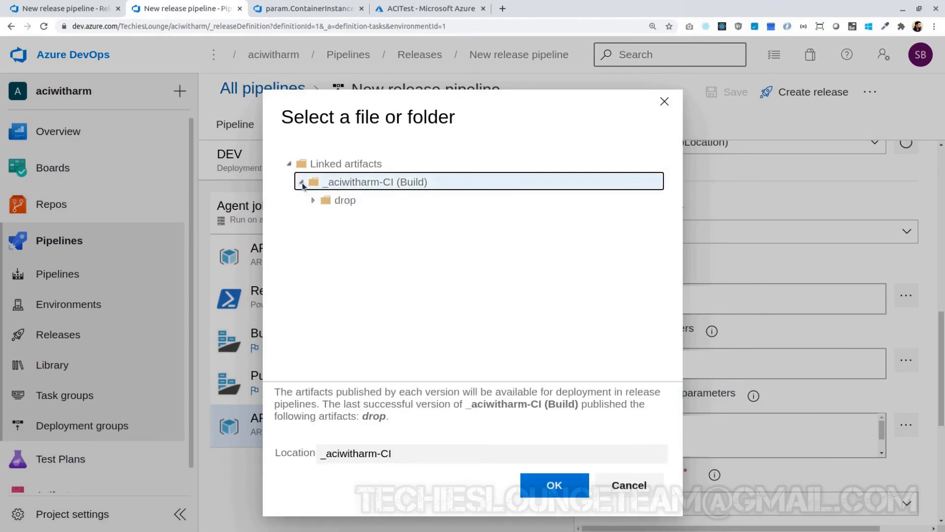
pyautogui.click(314, 201)
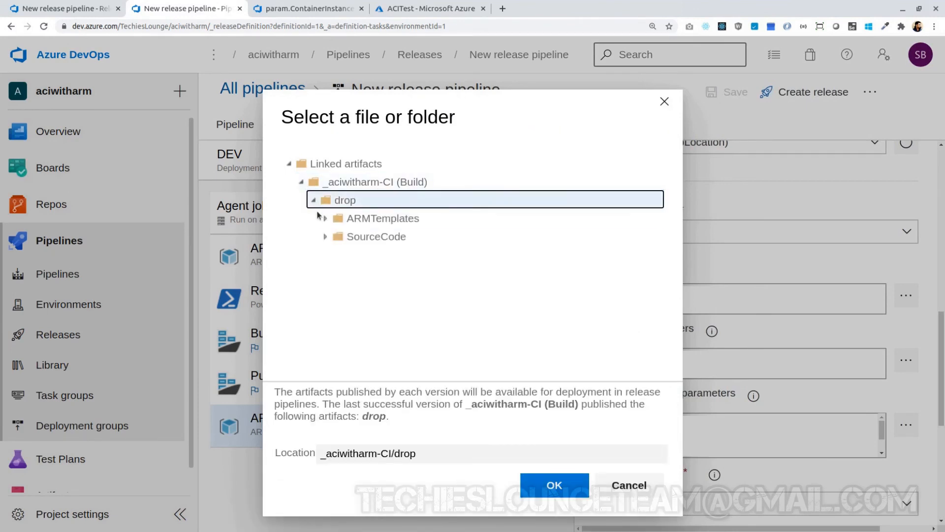
pyautogui.click(325, 220)
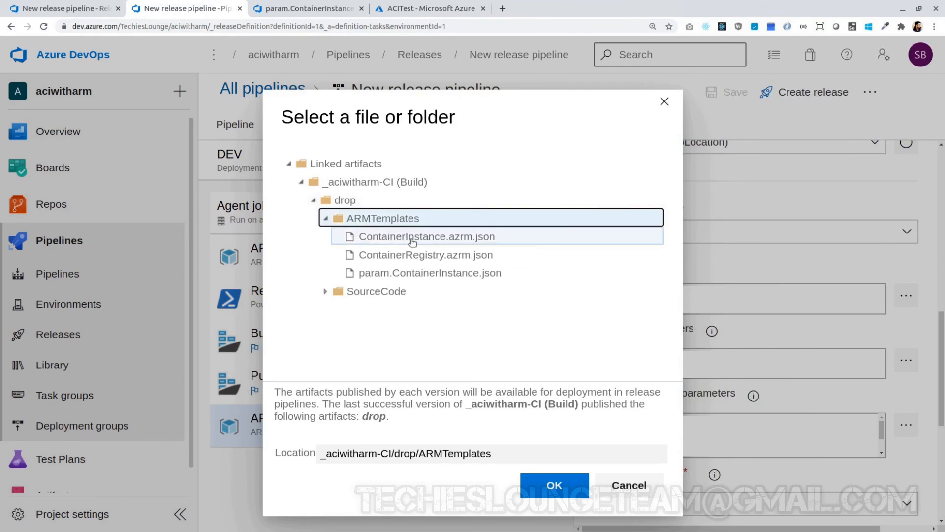
pyautogui.click(432, 238)
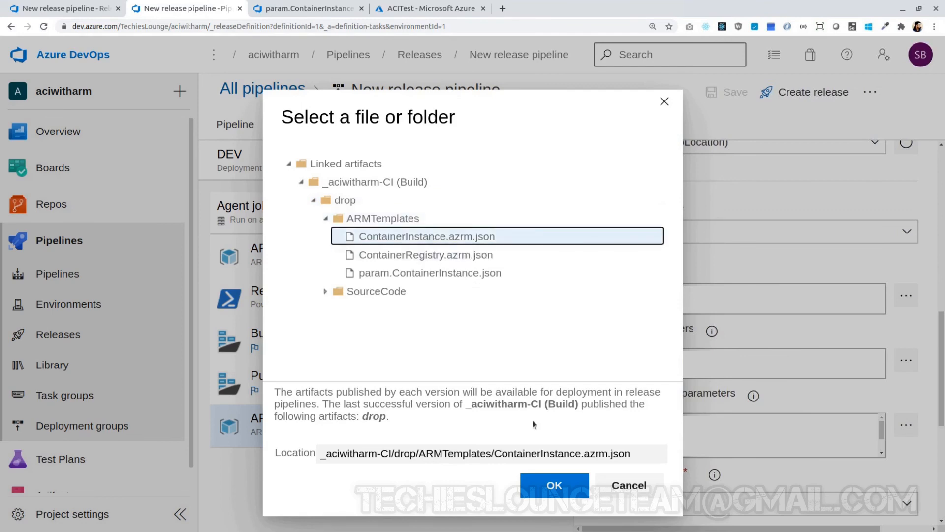
pyautogui.click(555, 485)
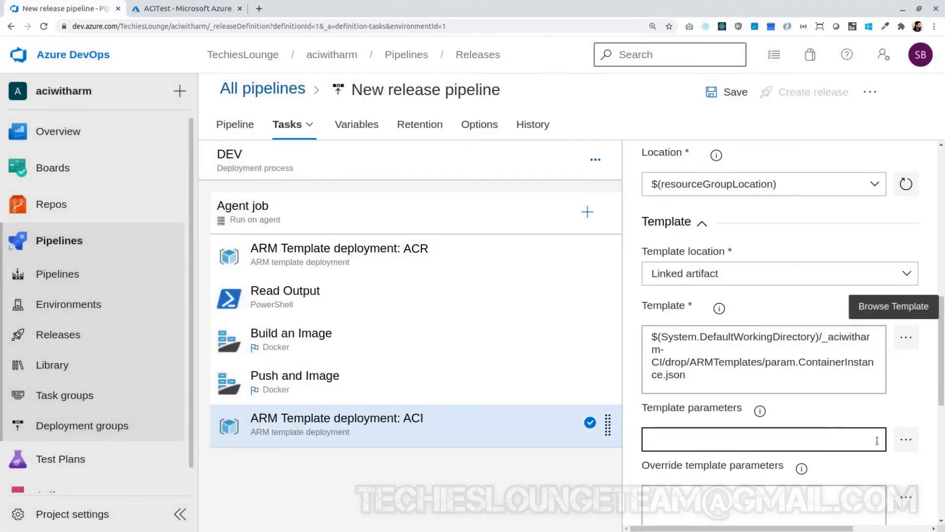
# - Choose param.ContainerInstance.json from drop/ARMTemplates as the template parameters file
pyautogui.click(907, 440)
pyautogui.click(320, 186)
pyautogui.click(301, 182)
pyautogui.click(312, 201)
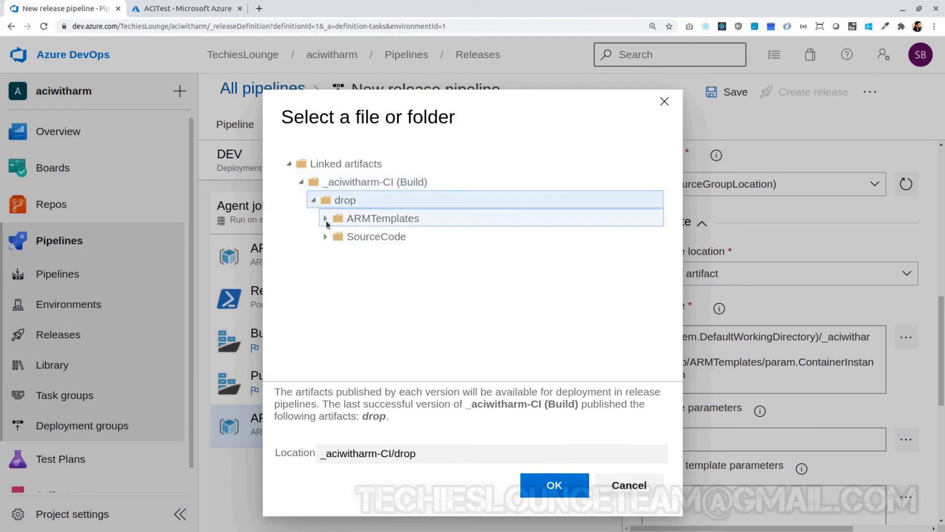
pyautogui.click(325, 221)
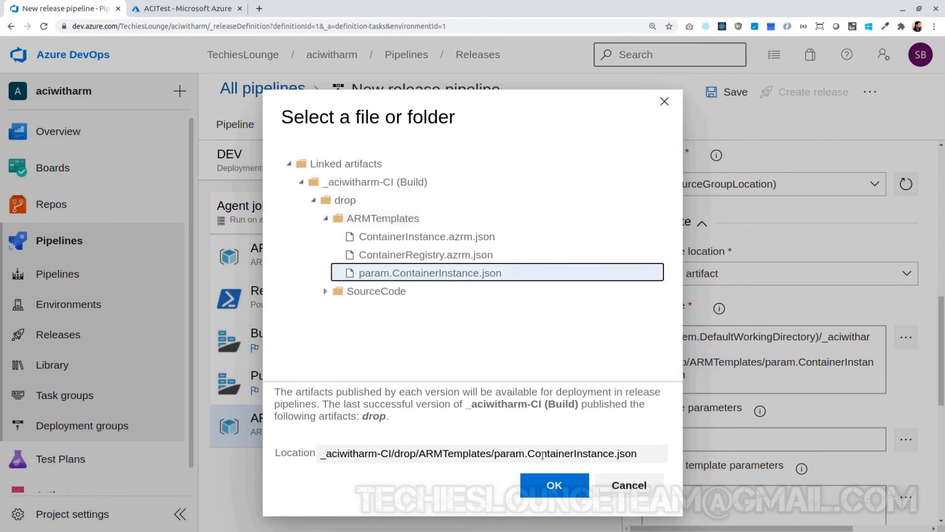
pyautogui.click(553, 486)
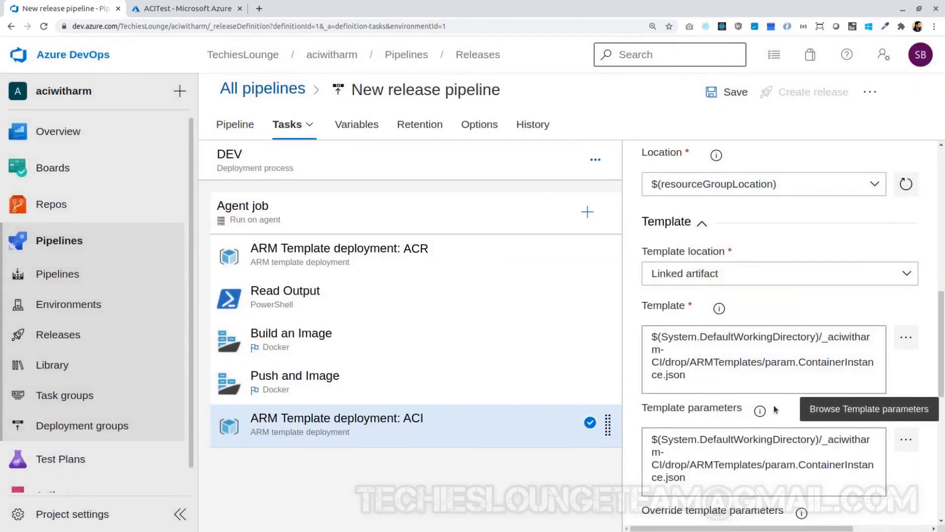
pyautogui.scroll(-5, 759, 407)
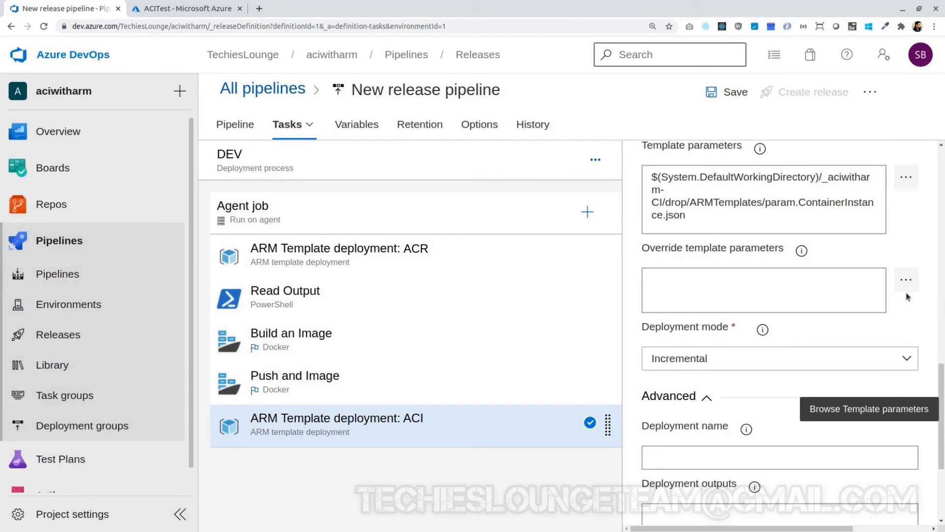
# - Paste the prepared override string (registry server, credentials, image, ENVIRONMENT_NAME "DEV") into Override template parameters and review it
pyautogui.hotkey('alt', 'Tab')
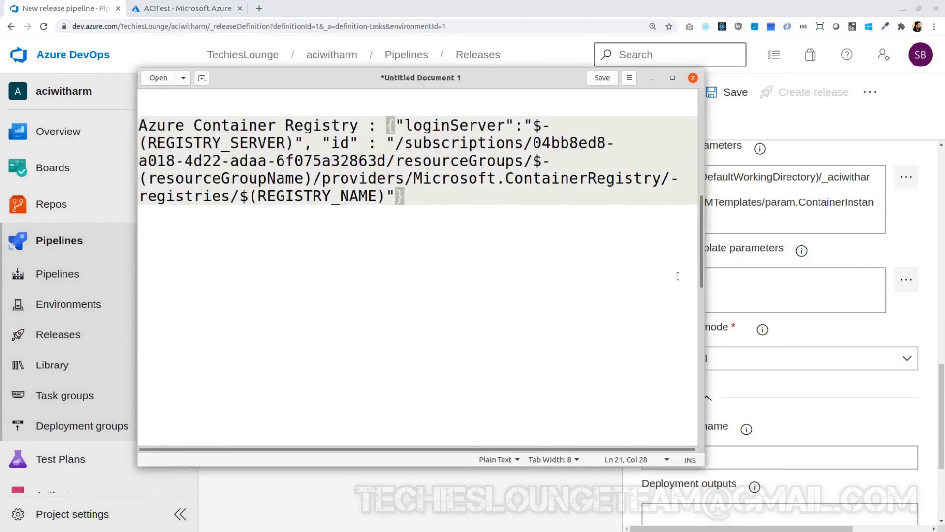
pyautogui.scroll(-10, 679, 277)
pyautogui.scroll(3, 679, 277)
pyautogui.scroll(-3, 678, 277)
pyautogui.moveTo(392, 251); pyautogui.dragTo(412, 185)
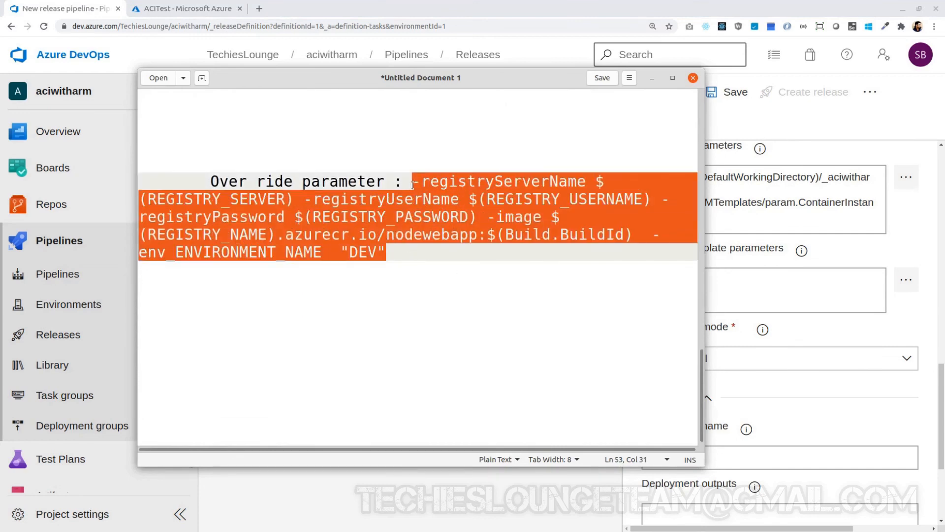
pyautogui.click(466, 261)
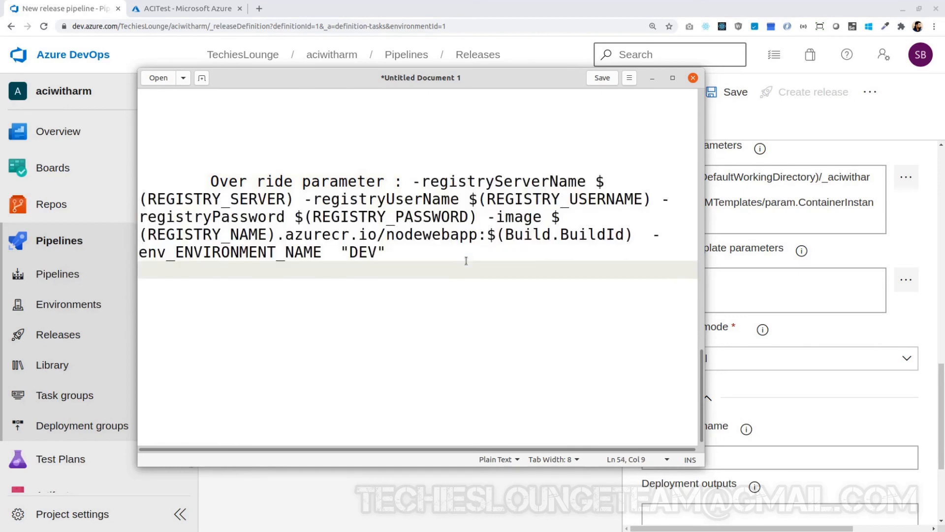
pyautogui.click(786, 294)
pyautogui.hotkey('ctrl', 'v')
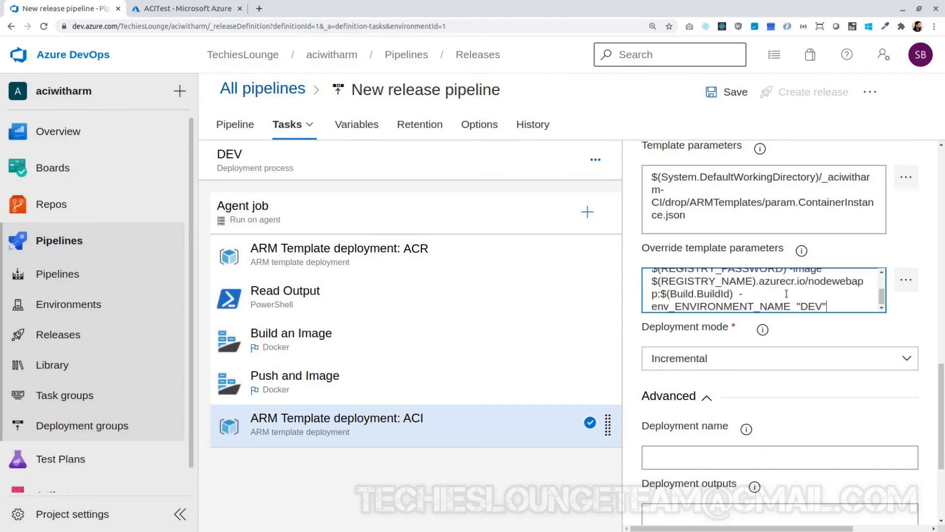
pyautogui.click(906, 281)
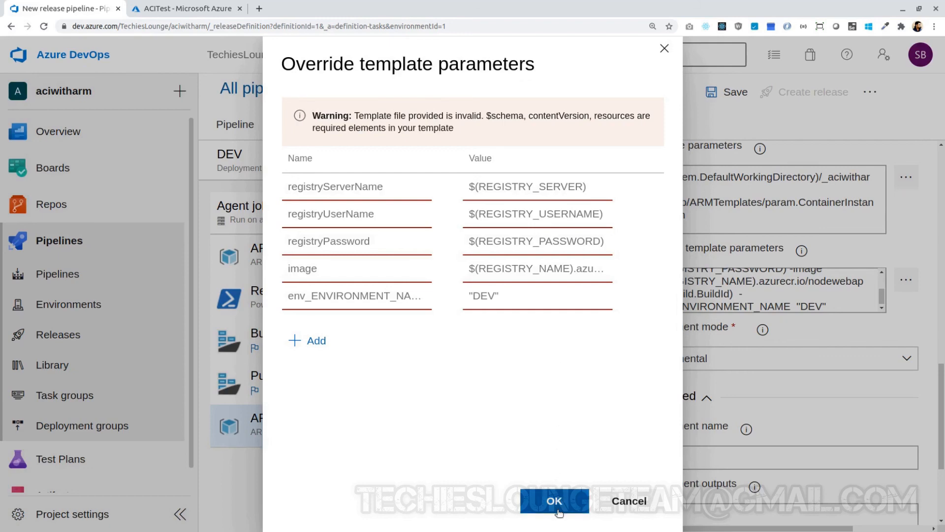
pyautogui.click(629, 502)
# - Save the release pipeline and queue a new run (#31) of the aciwitharm-CI build
pyautogui.click(732, 104)
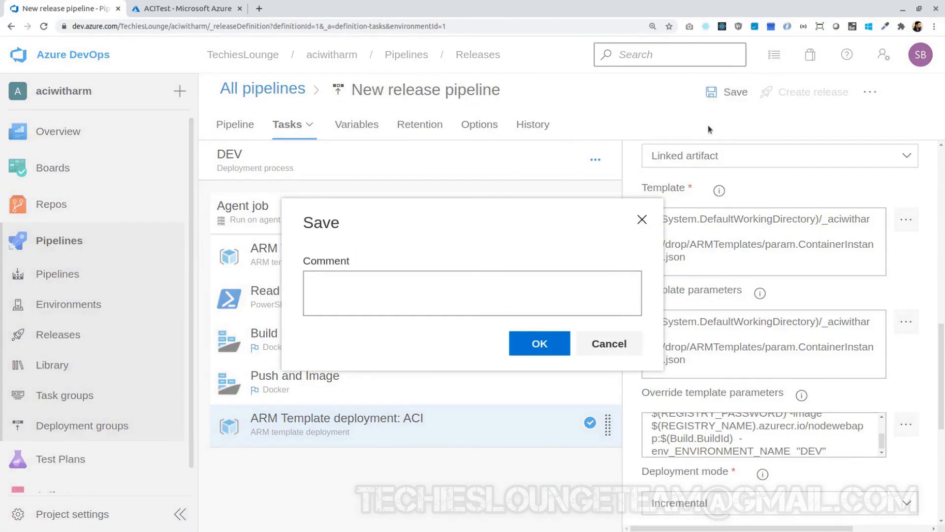
pyautogui.click(540, 344)
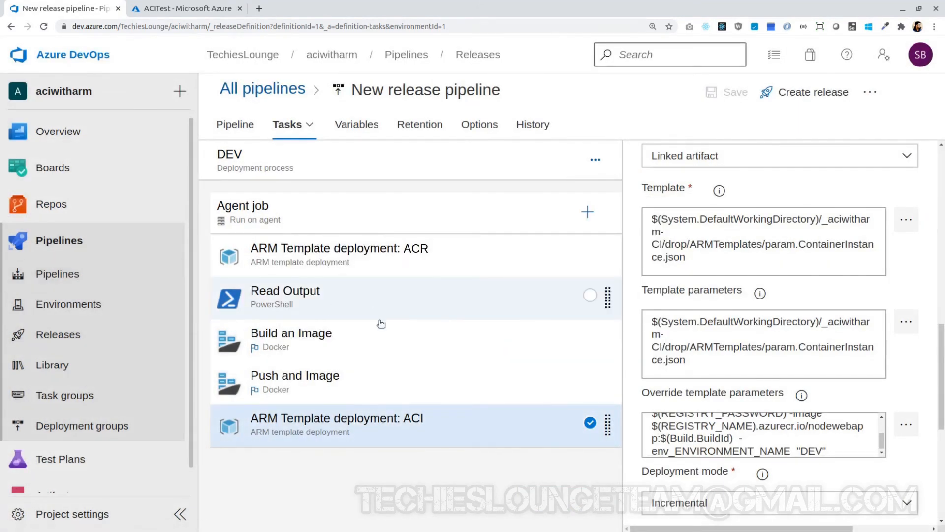
pyautogui.click(58, 275)
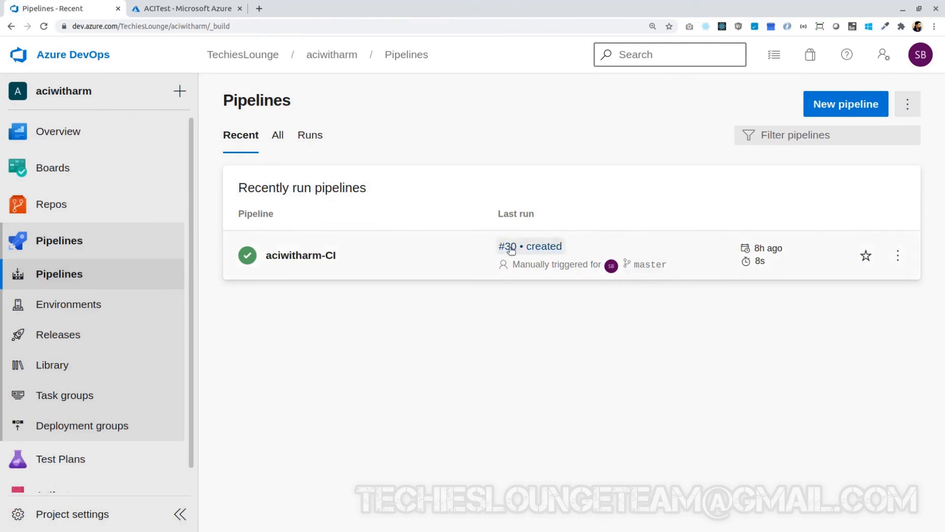
pyautogui.click(396, 254)
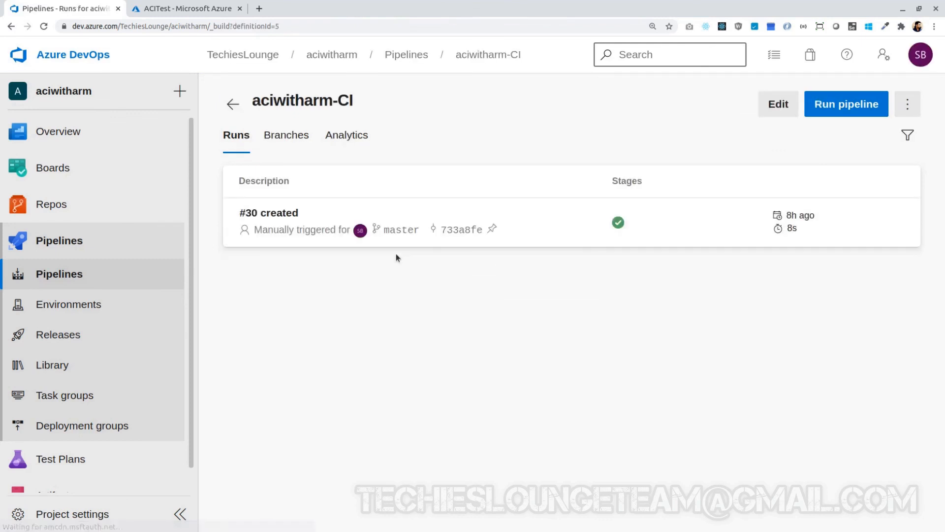
pyautogui.click(847, 110)
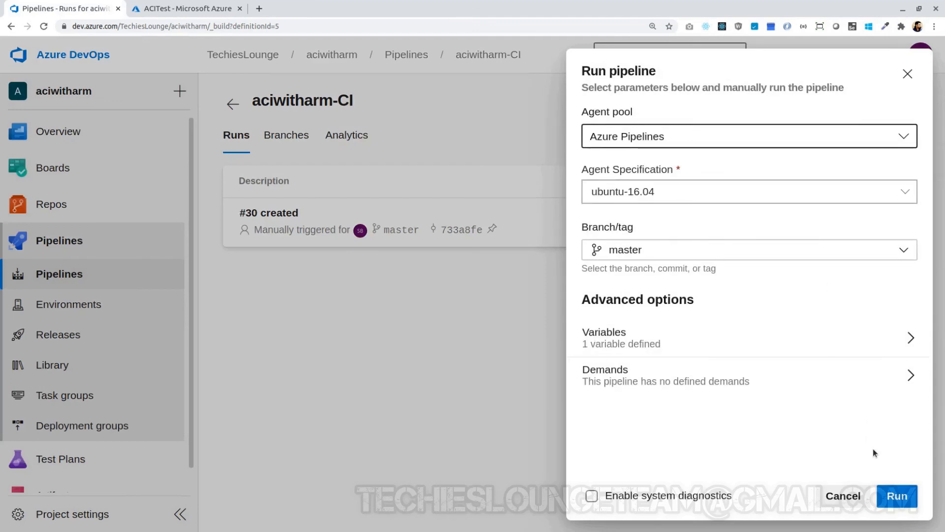
pyautogui.click(898, 496)
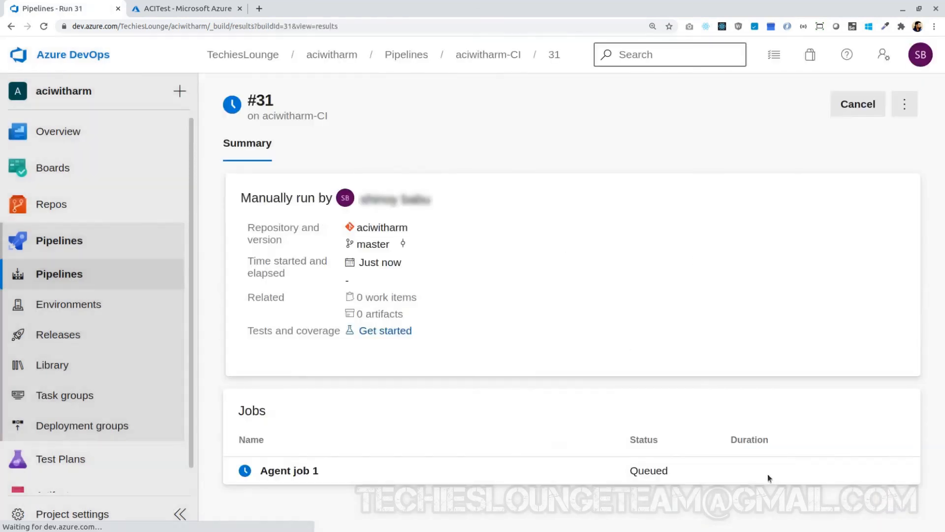
# - Check the run's drop artifact with its ARMTemplates and SourceCode folders, then go to Releases
pyautogui.click(308, 473)
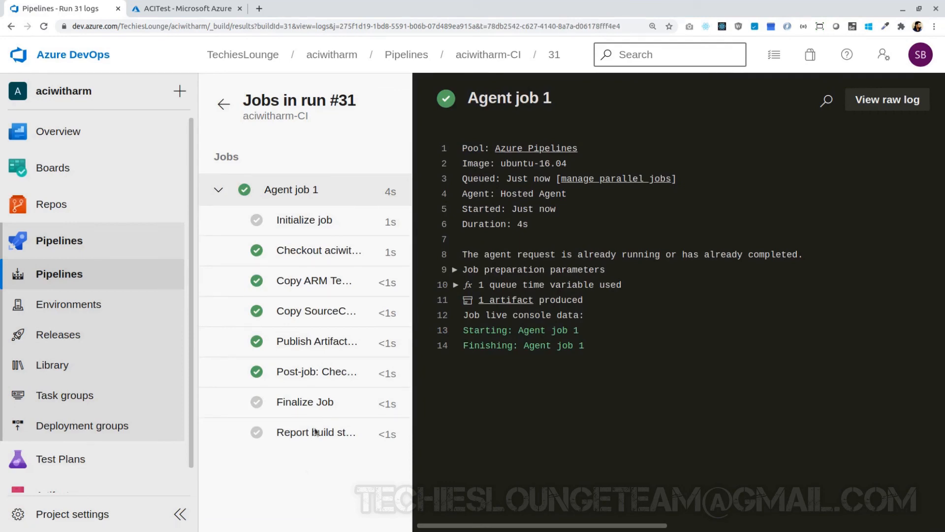
pyautogui.click(502, 301)
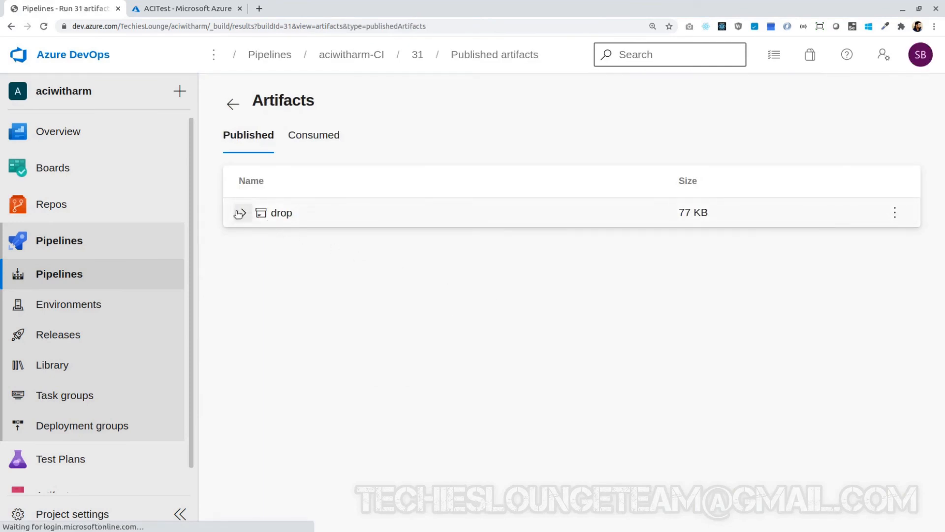
pyautogui.click(243, 212)
pyautogui.click(255, 241)
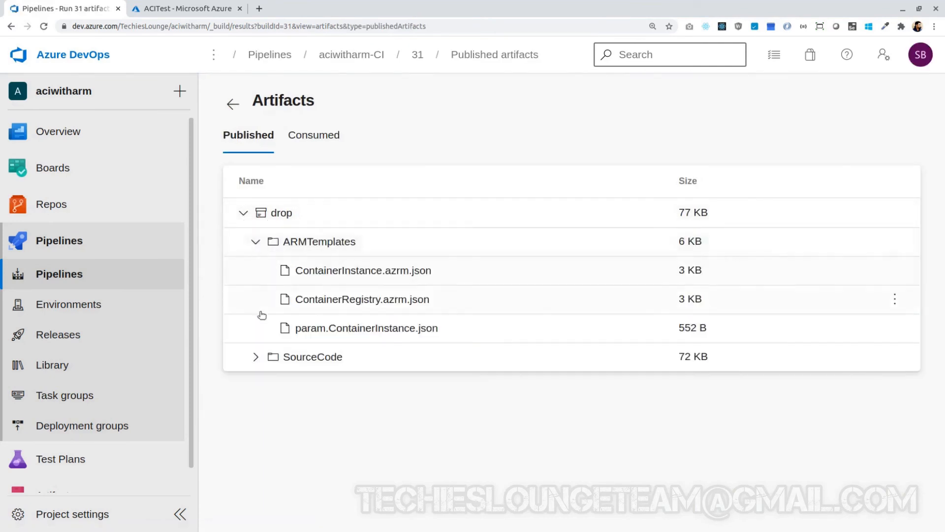
pyautogui.click(255, 357)
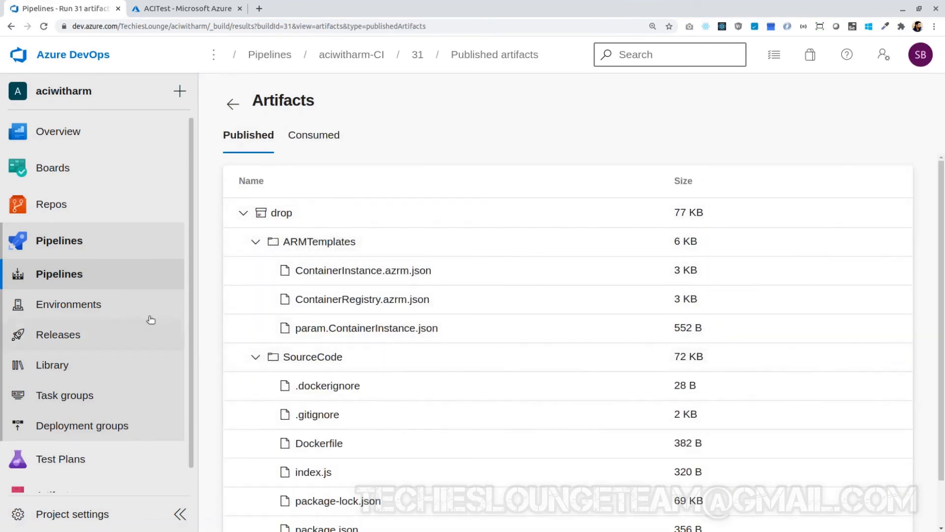
pyautogui.click(88, 341)
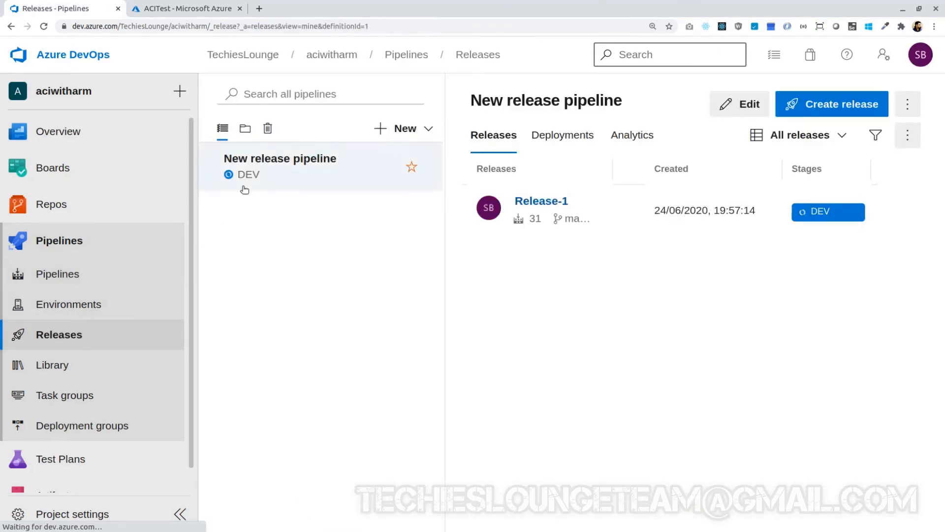
# - Open Release-1's DEV stage logs to follow the ARM Template deployment: ACI task
pyautogui.click(529, 200)
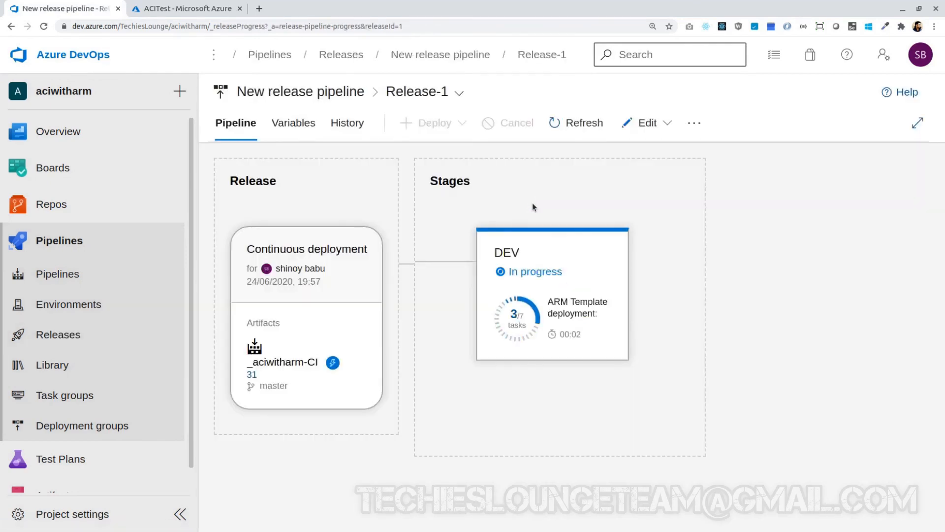
pyautogui.click(539, 275)
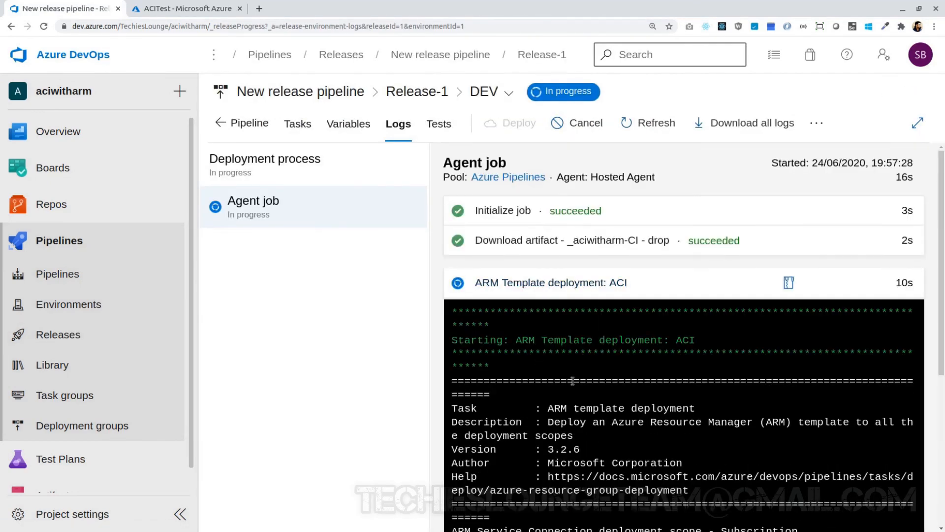
pyautogui.scroll(-5, 572, 380)
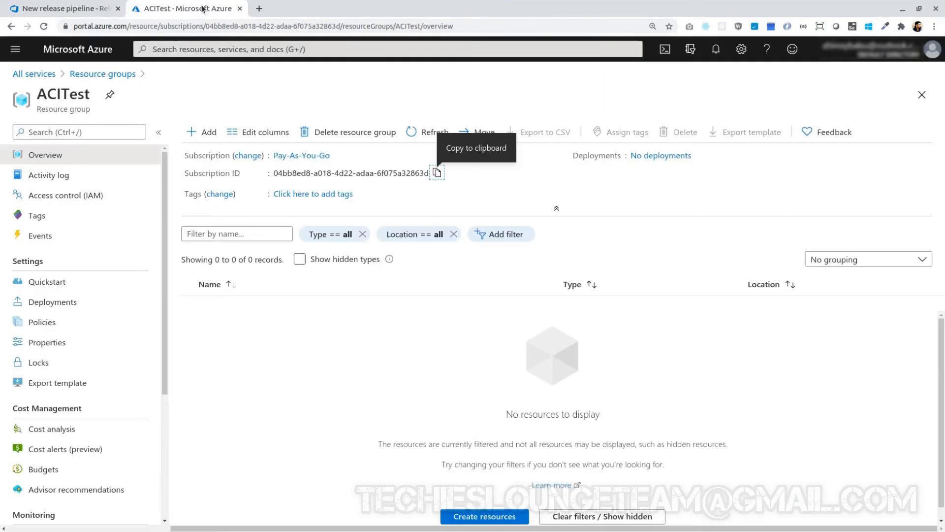
# - Refresh ACITest to see the new container registry and container instance, then open the instance
pyautogui.click(414, 134)
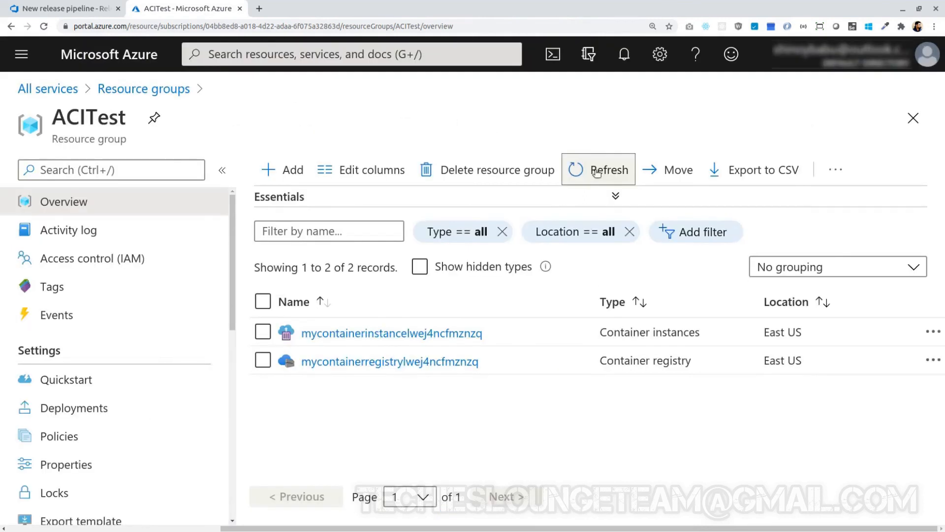
pyautogui.click(517, 274)
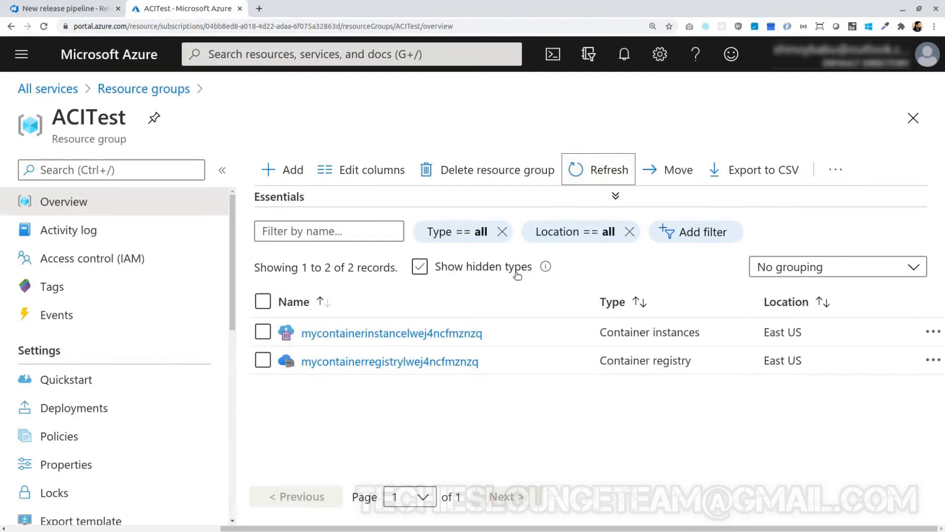
pyautogui.click(517, 273)
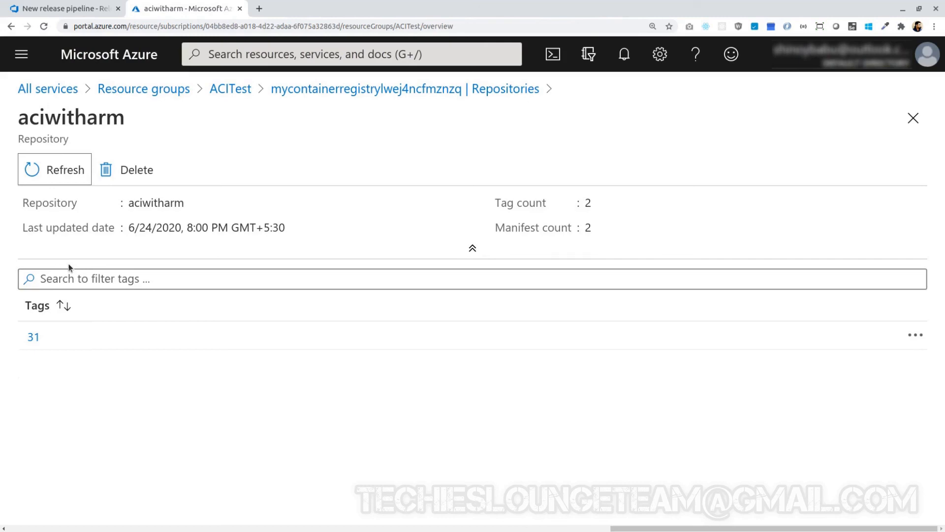
pyautogui.click(228, 89)
pyautogui.click(597, 173)
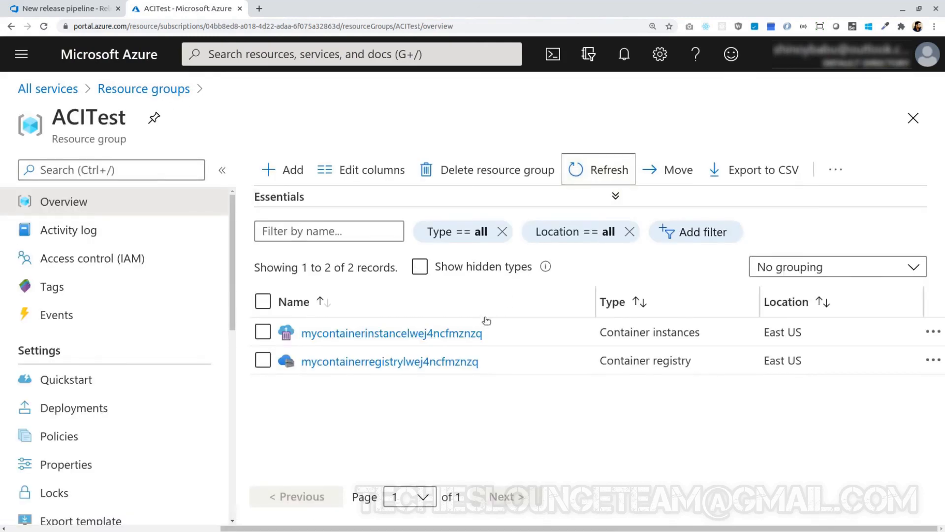
pyautogui.click(455, 335)
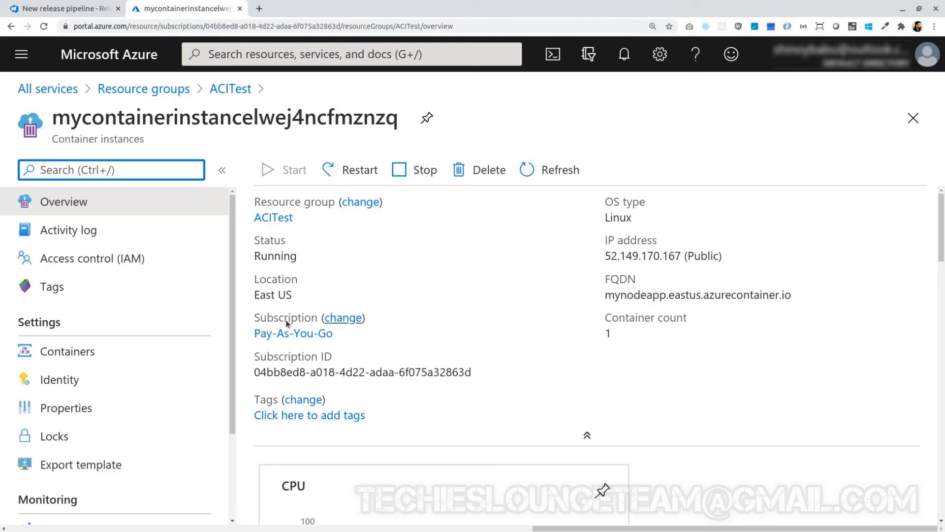
# - Inspect the running container's properties, including its image and environment variable
pyautogui.click(119, 356)
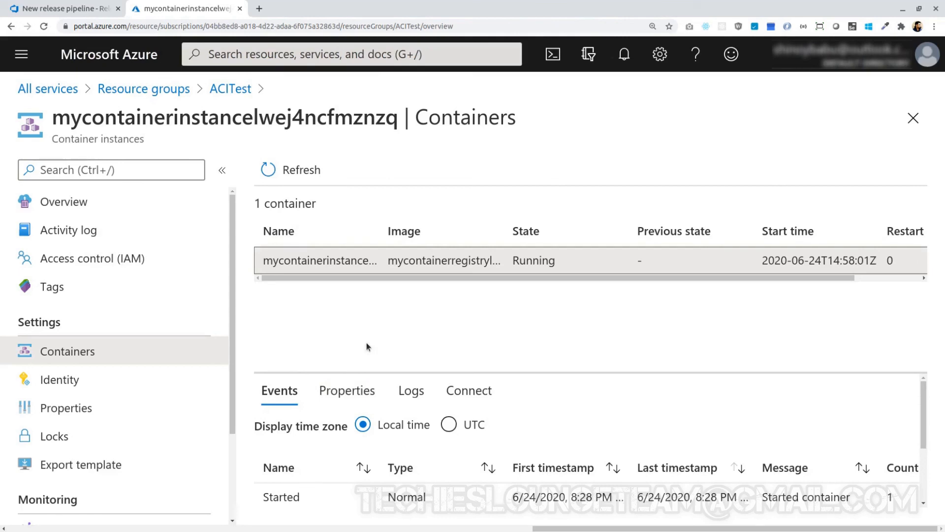
pyautogui.scroll(-3, 439, 418)
pyautogui.scroll(3, 438, 418)
pyautogui.click(347, 391)
pyautogui.scroll(-5, 427, 446)
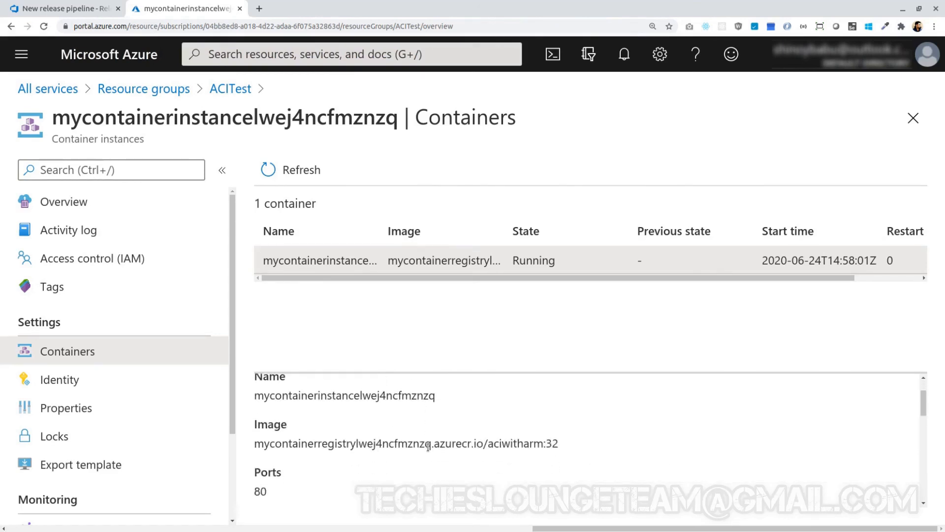
pyautogui.scroll(-4, 428, 446)
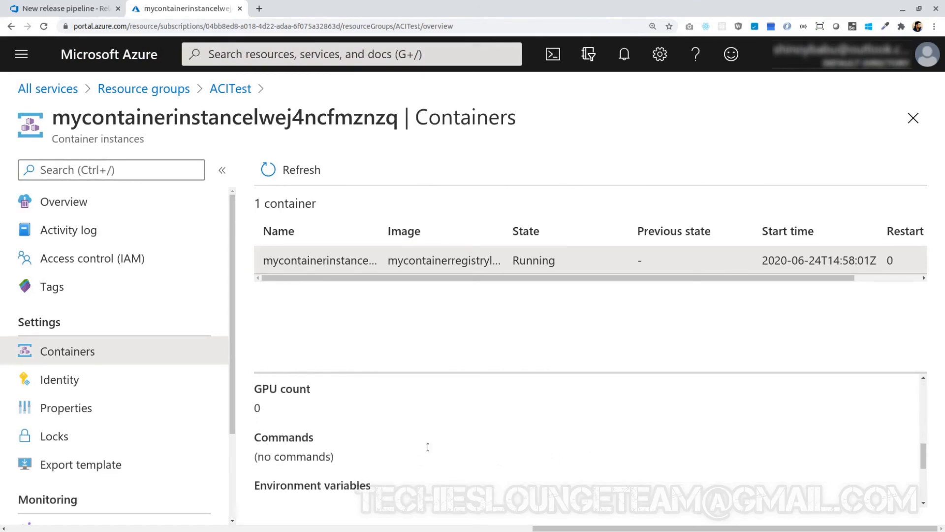
pyautogui.scroll(-1, 427, 447)
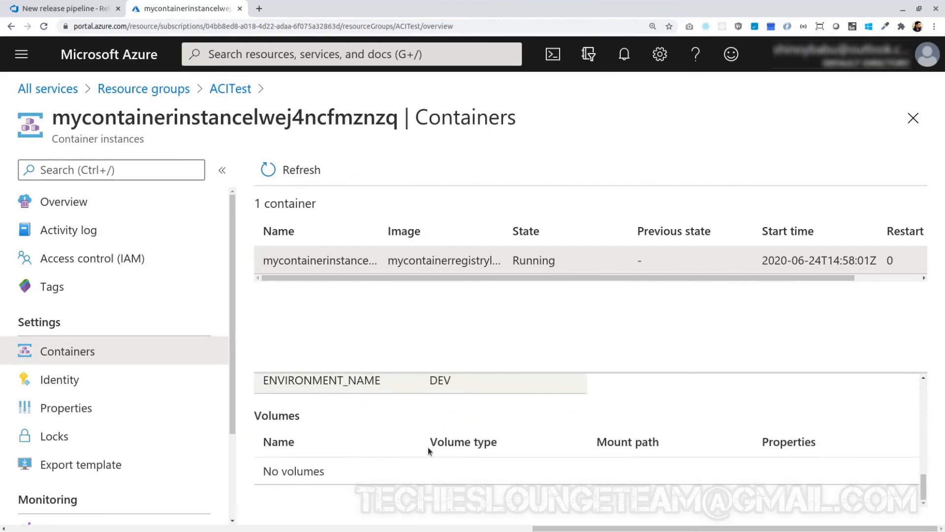
pyautogui.scroll(1, 427, 447)
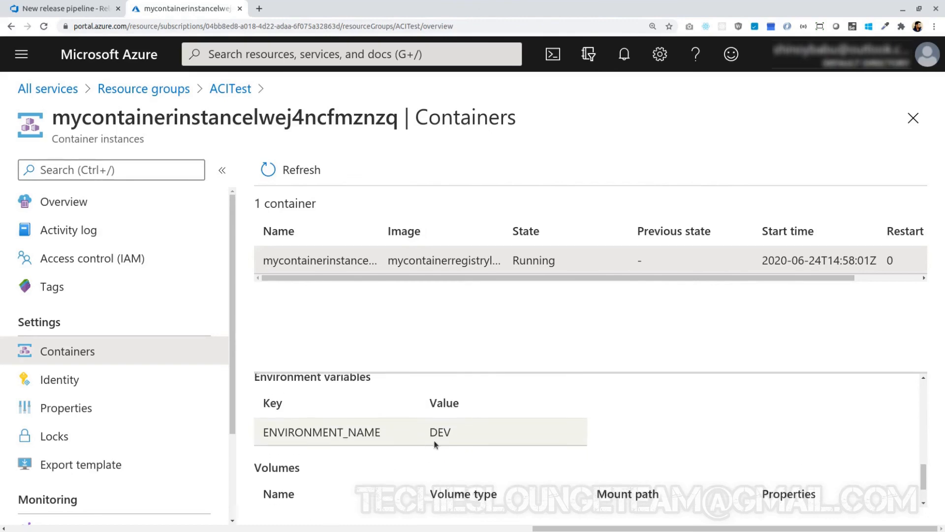
pyautogui.scroll(4, 435, 443)
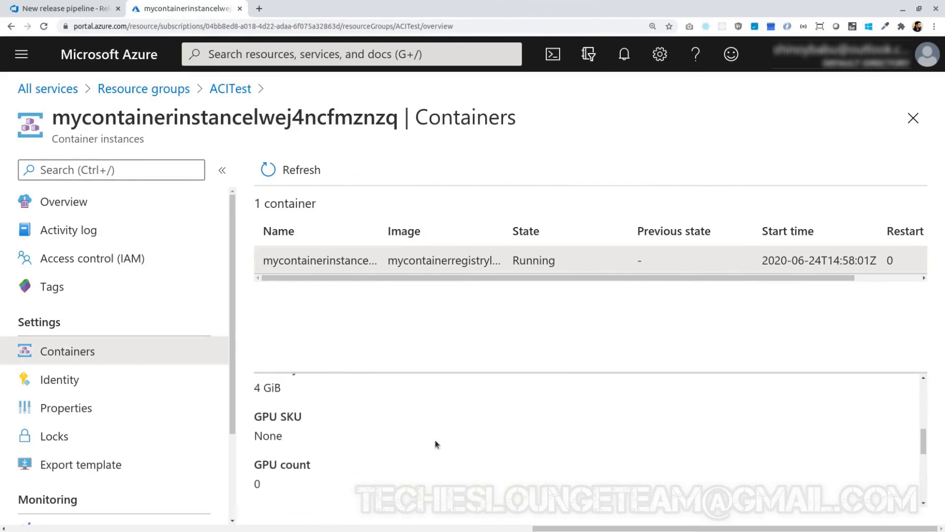
pyautogui.scroll(4, 435, 443)
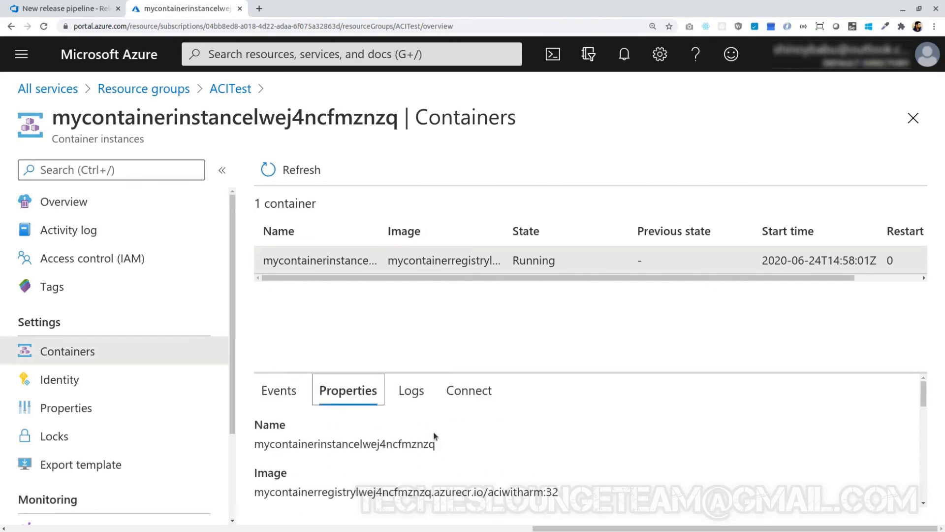
# - Confirm the log shows listening on port 8080 and copy the FQDN mynodeapp.eastus.azurecontainer.io
pyautogui.click(415, 394)
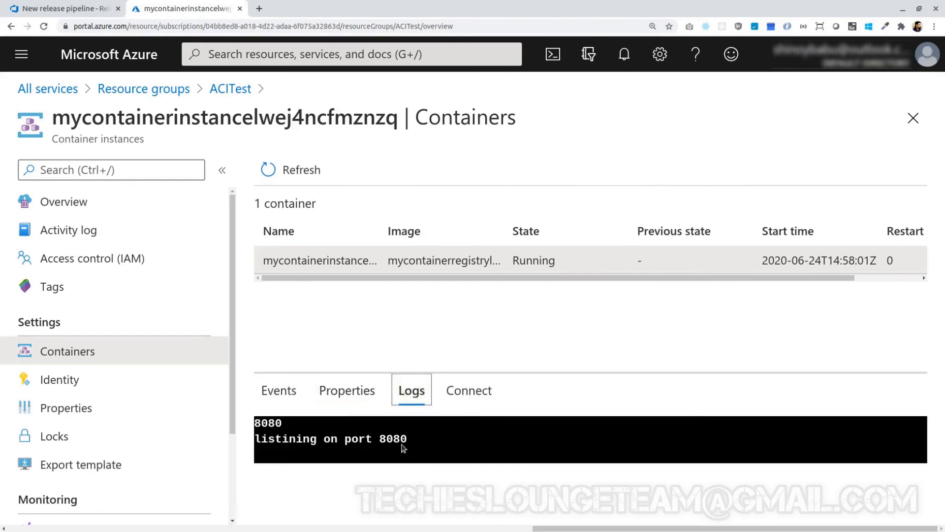
pyautogui.moveTo(407, 443); pyautogui.dragTo(262, 440)
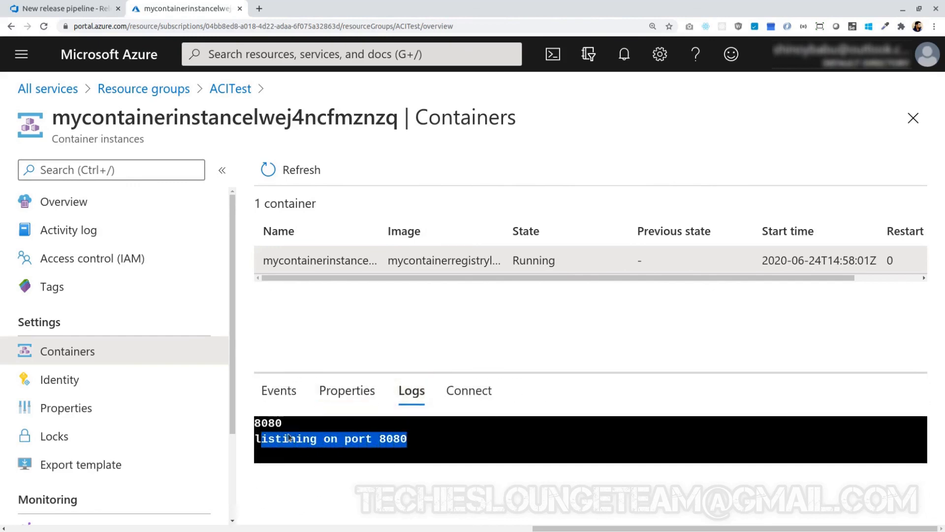
pyautogui.click(96, 209)
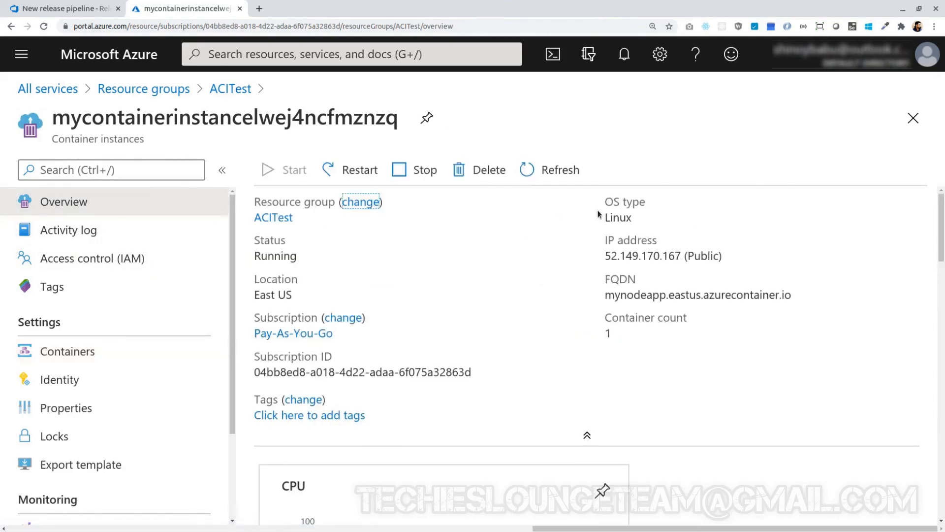
pyautogui.click(800, 294)
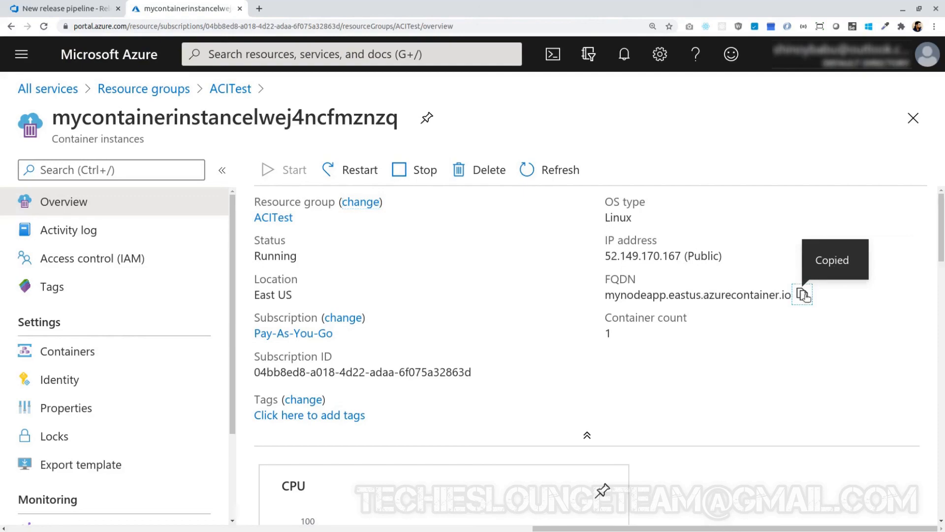
pyautogui.click(259, 8)
# - Load mynodeapp.eastus.azurecontainer.io to see Hello World, then return to the ACITest resource group
pyautogui.hotkey('ctrl', 'v')
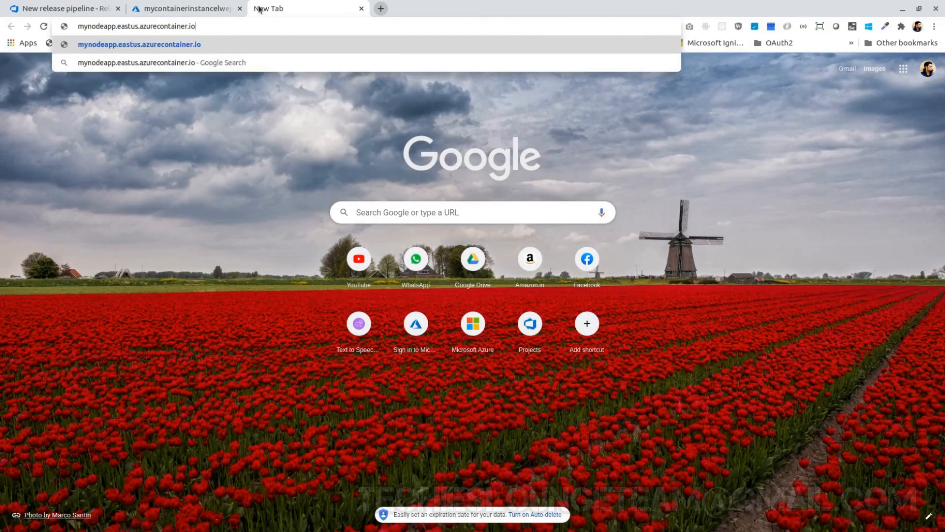
pyautogui.press('Return')
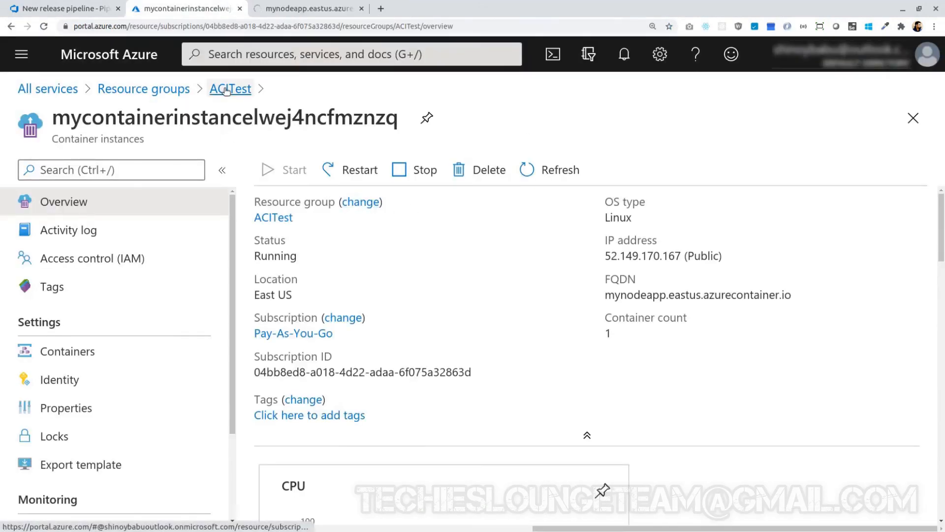
pyautogui.click(226, 91)
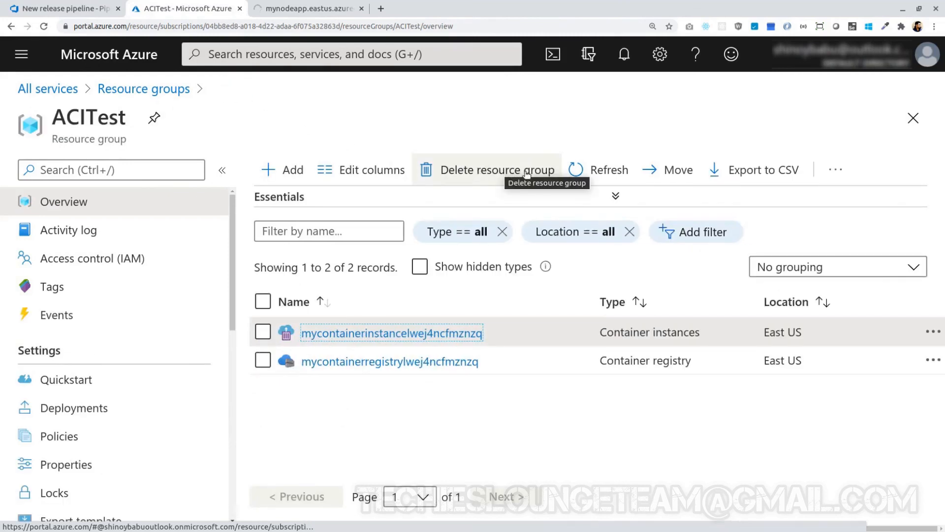
# - Delete the ACITest resource group by confirming its name 'ACITest', then refresh the resource list
pyautogui.click(527, 172)
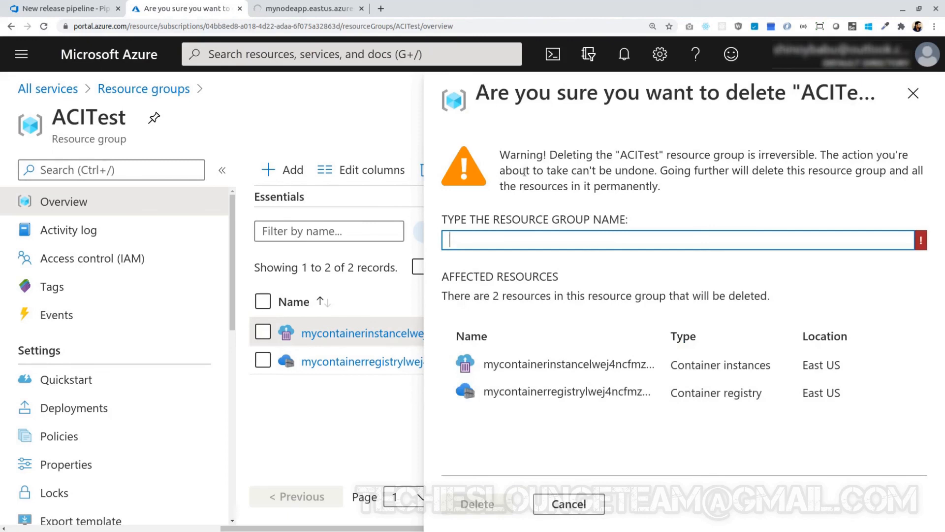
pyautogui.write('ACITest')
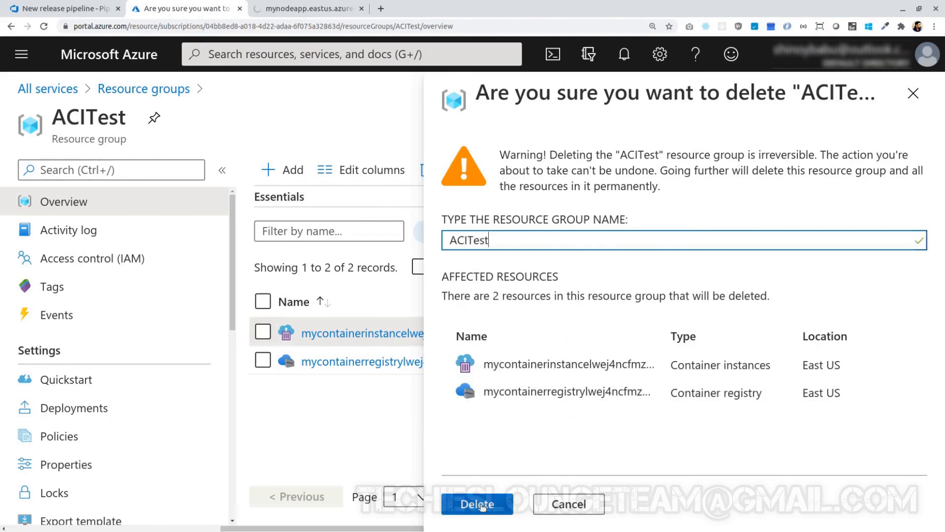
pyautogui.click(477, 503)
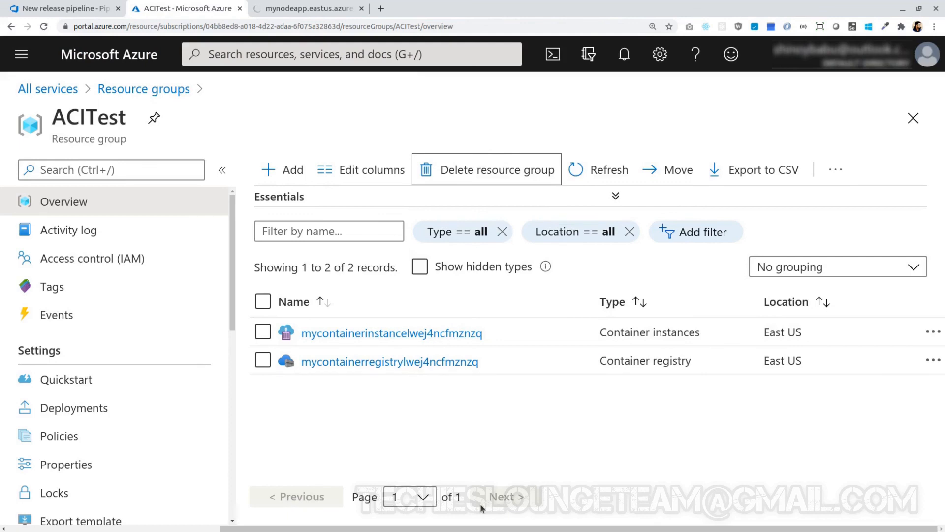
pyautogui.click(596, 173)
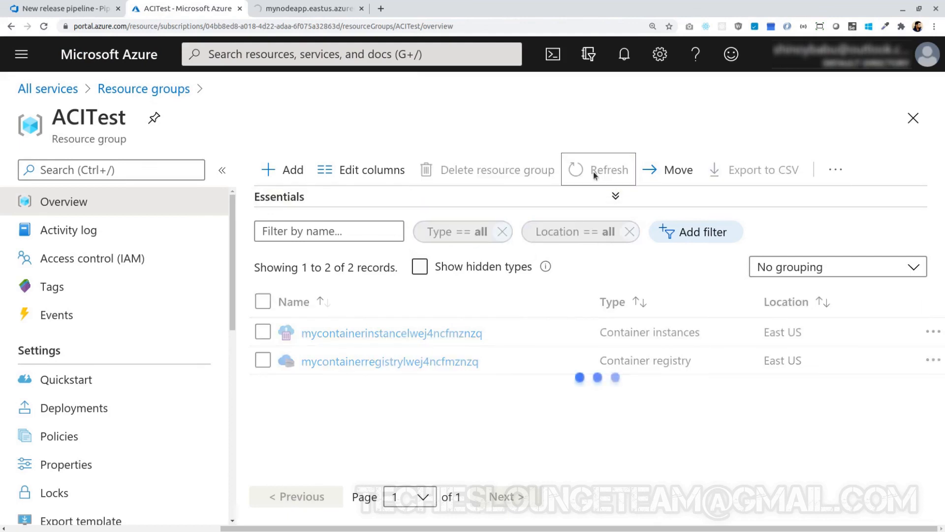